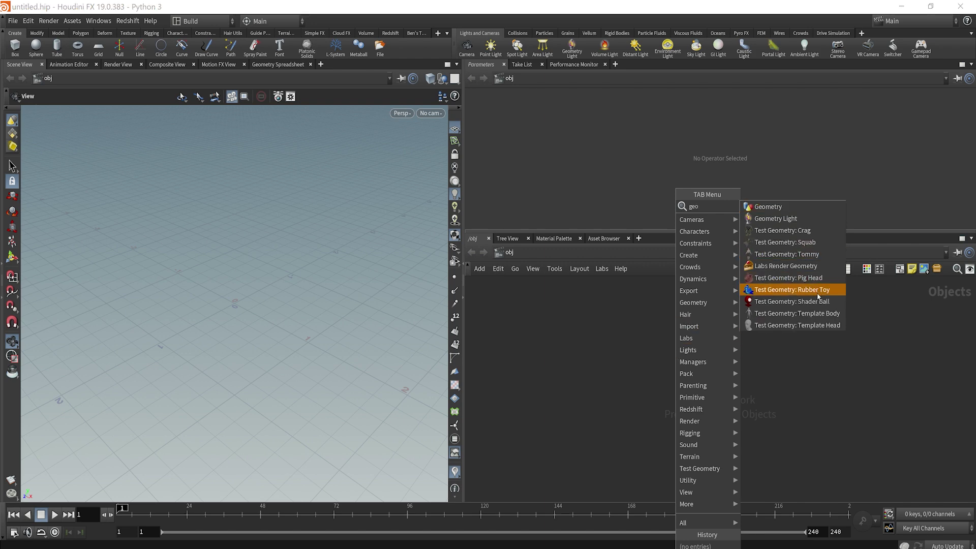
# Add the Rubber Toy test geometry to the scene and place its node higher in the network.
pyautogui.click(817, 278)
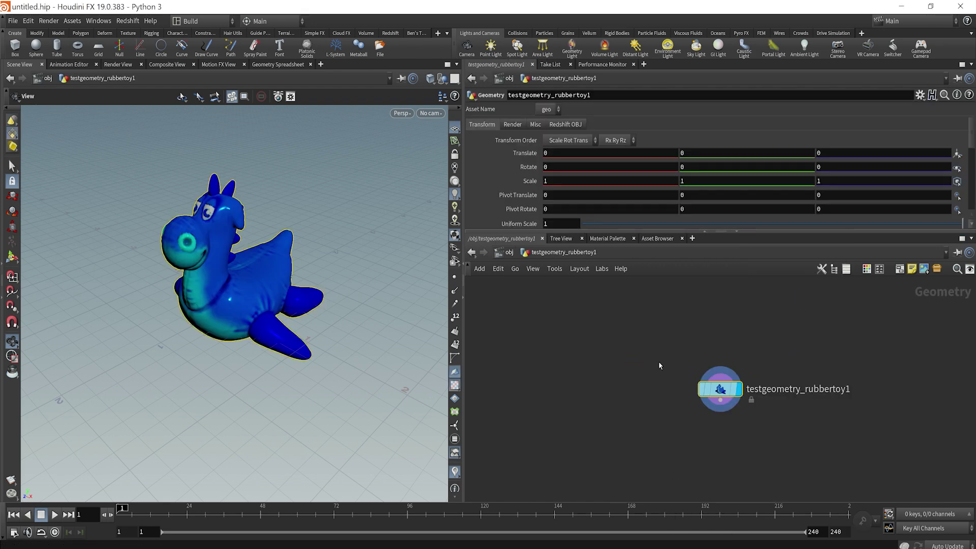
pyautogui.moveTo(112, 306); pyautogui.dragTo(257, 280)
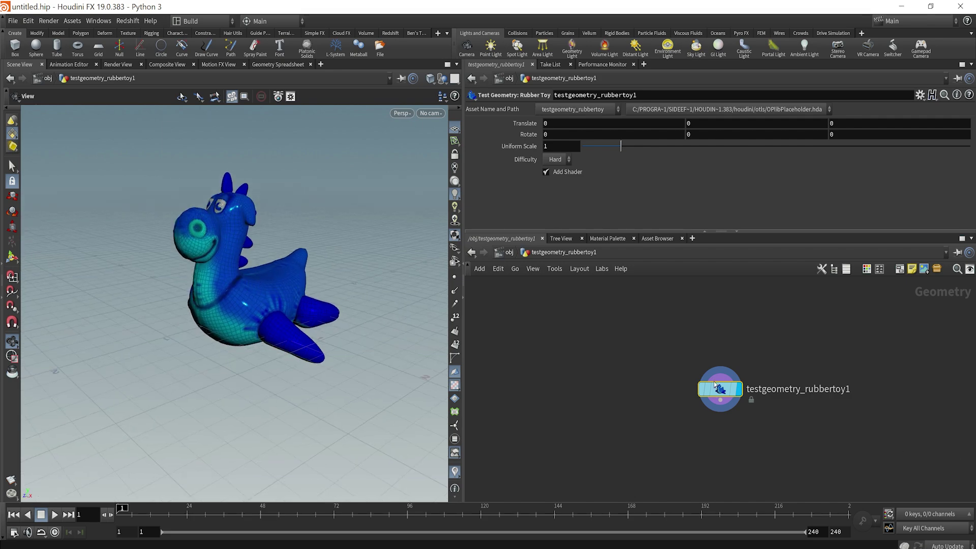
pyautogui.moveTo(720, 389); pyautogui.dragTo(683, 340)
# Add a Clean node directly below the rubber toy node, connect it and make it the displayed node.
pyautogui.press('Tab')
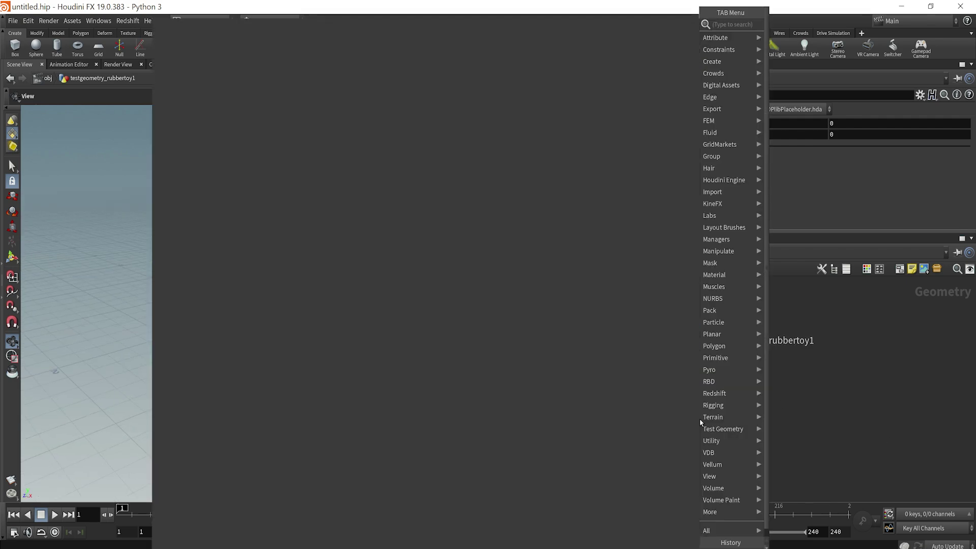
pyautogui.write('clean')
pyautogui.press('Return')
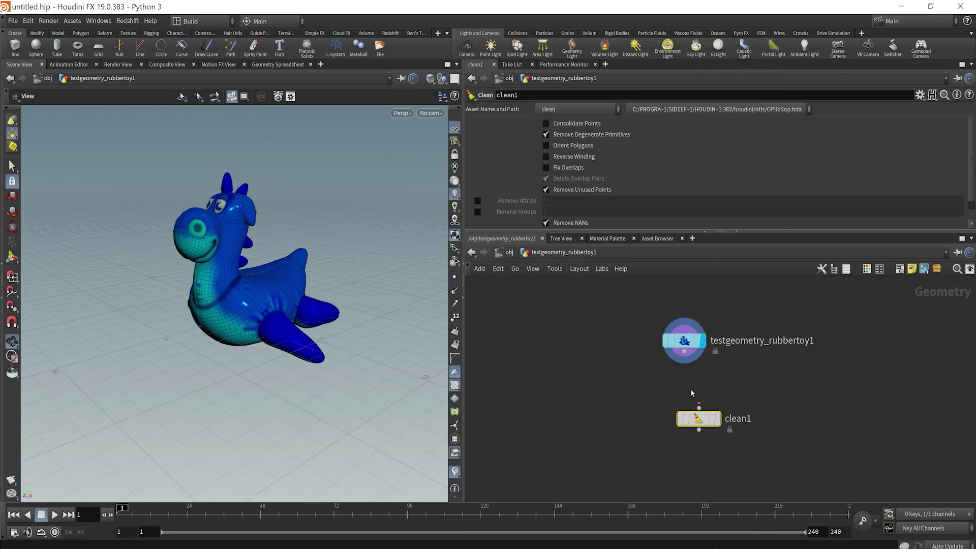
pyautogui.click(722, 422)
pyautogui.moveTo(722, 423)
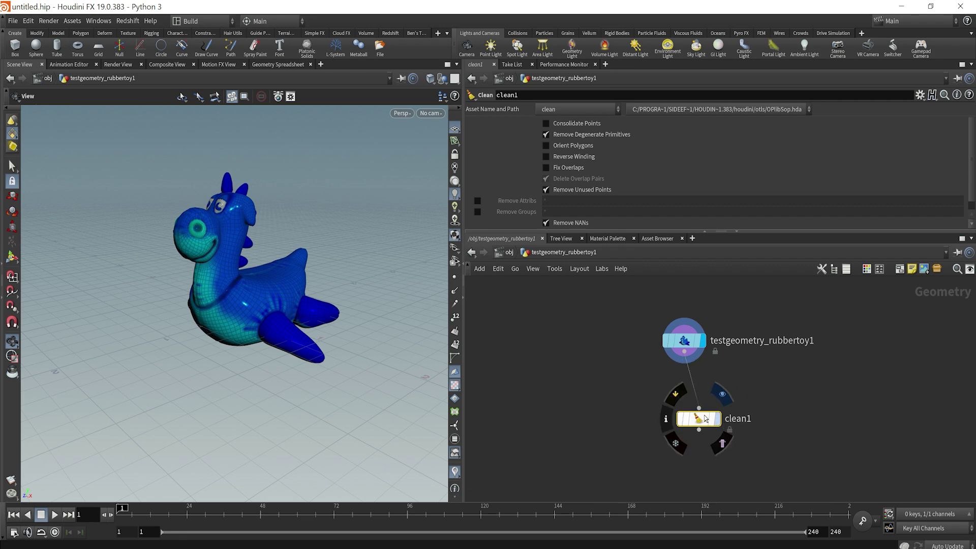
pyautogui.moveTo(701, 419); pyautogui.dragTo(687, 387)
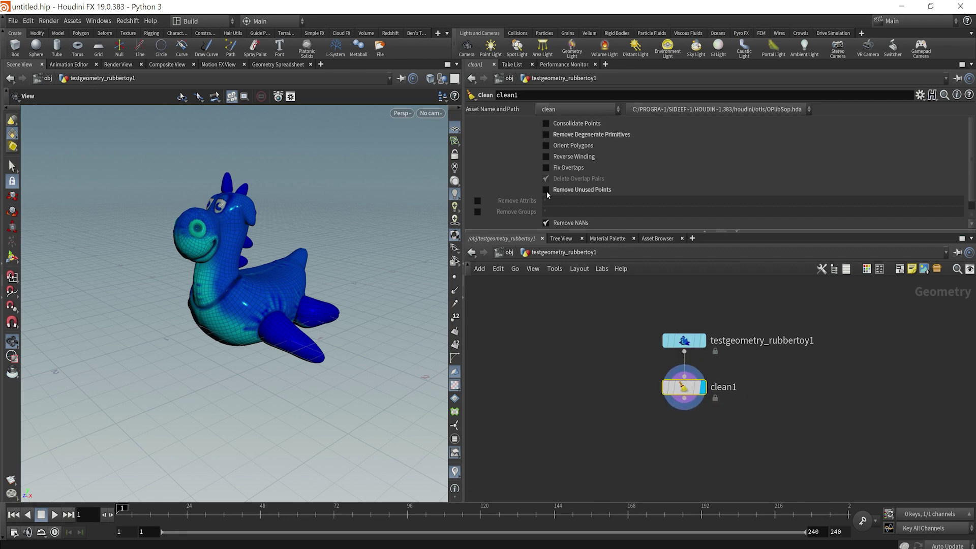
# Set the Clean node to remove all attributes and groups (*), with degenerate primitive, unused point and NaN removal off.
pyautogui.click(477, 211)
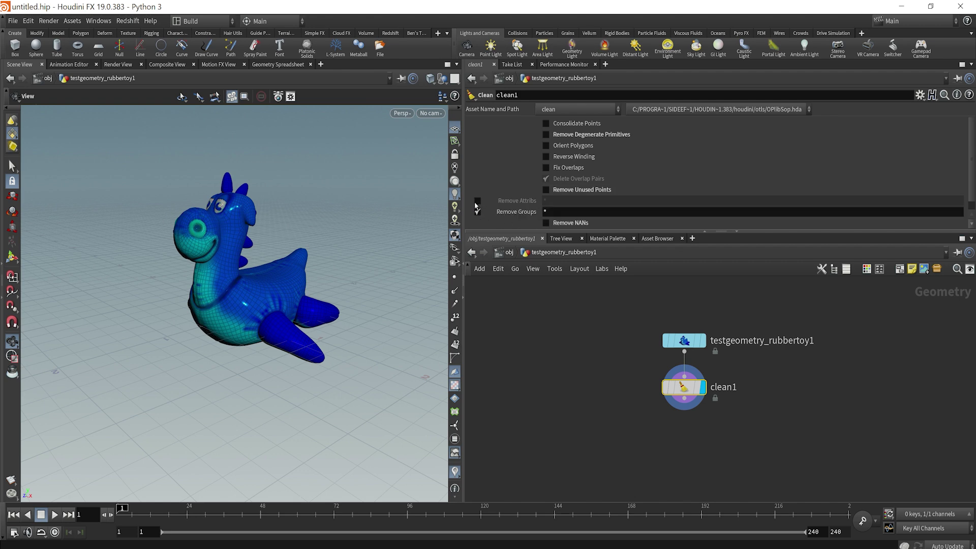
pyautogui.click(477, 201)
pyautogui.click(596, 399)
pyautogui.moveTo(625, 432); pyautogui.dragTo(652, 420, button='middle')
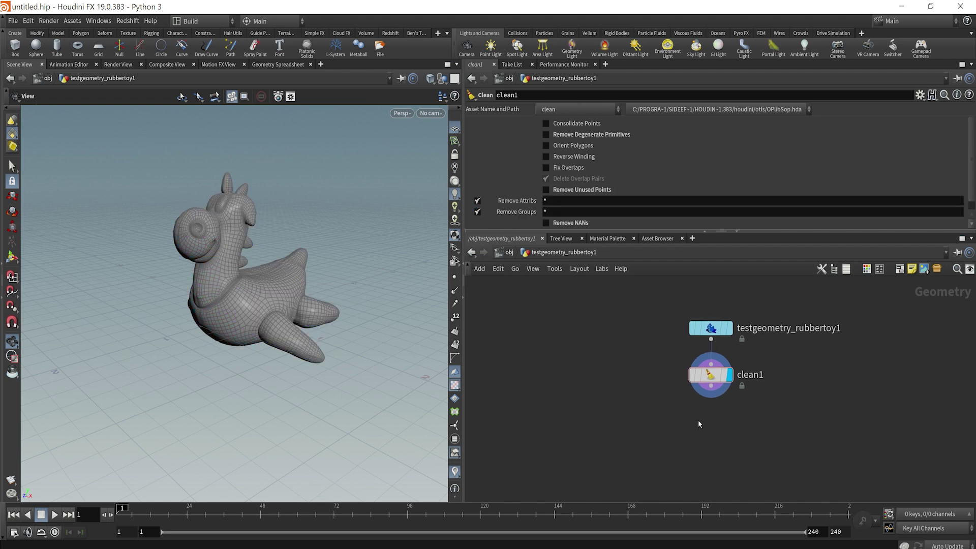
# Examine the cleaned toy mesh from several angles, with and without its wireframe overlay.
pyautogui.keyDown('alt'); pyautogui.moveTo(264, 284); pyautogui.dragTo(285, 313); pyautogui.keyUp('alt')
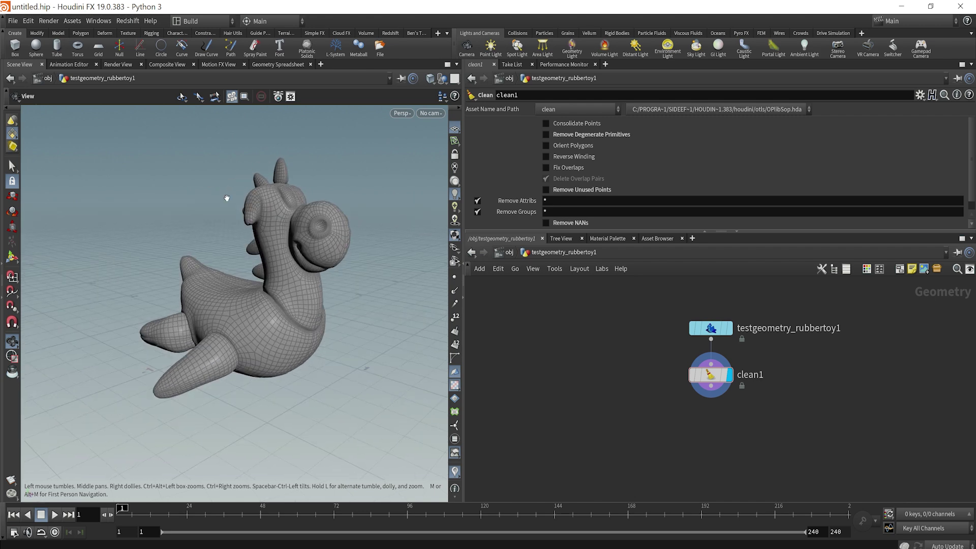
pyautogui.moveTo(714, 420); pyautogui.dragTo(660, 415, button='middle')
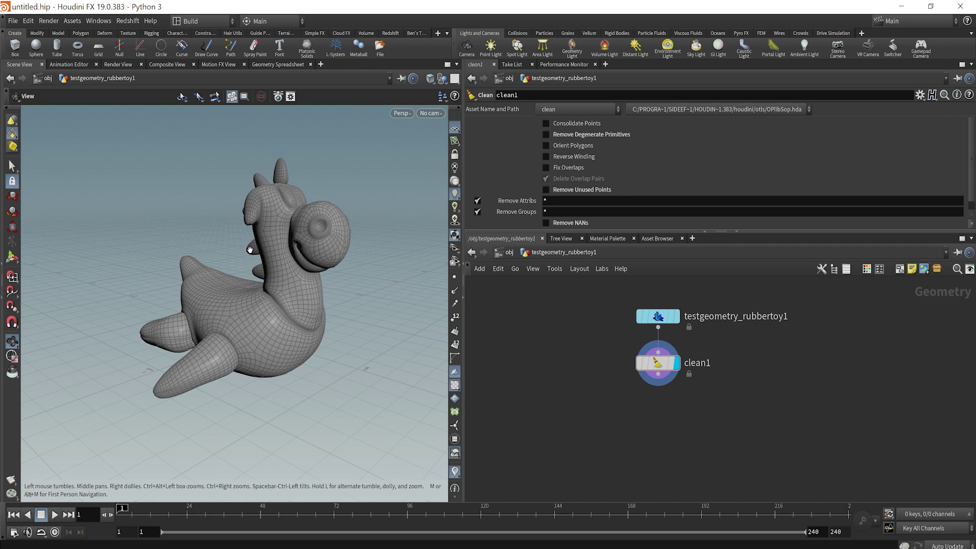
pyautogui.hotkey('shift', 'w')
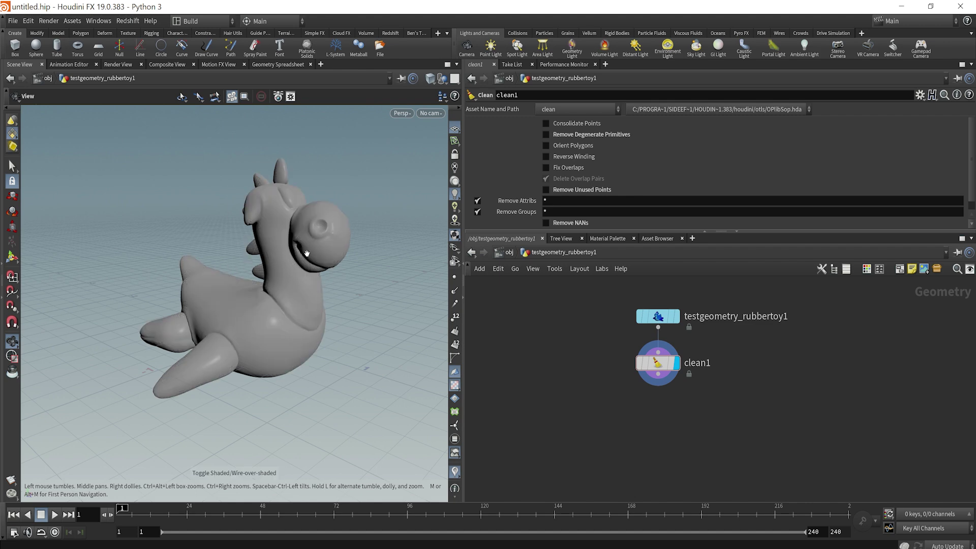
pyautogui.moveTo(308, 251)
pyautogui.mouseDown()
pyautogui.moveTo(277, 251)
pyautogui.moveTo(314, 243)
pyautogui.mouseUp()
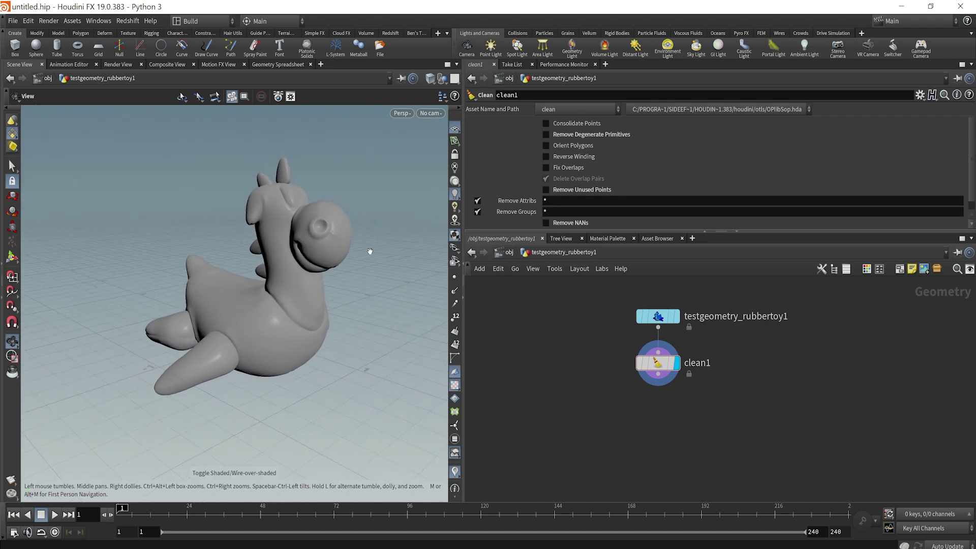
pyautogui.hotkey('shift', 'w')
pyautogui.middleClick(657, 362)
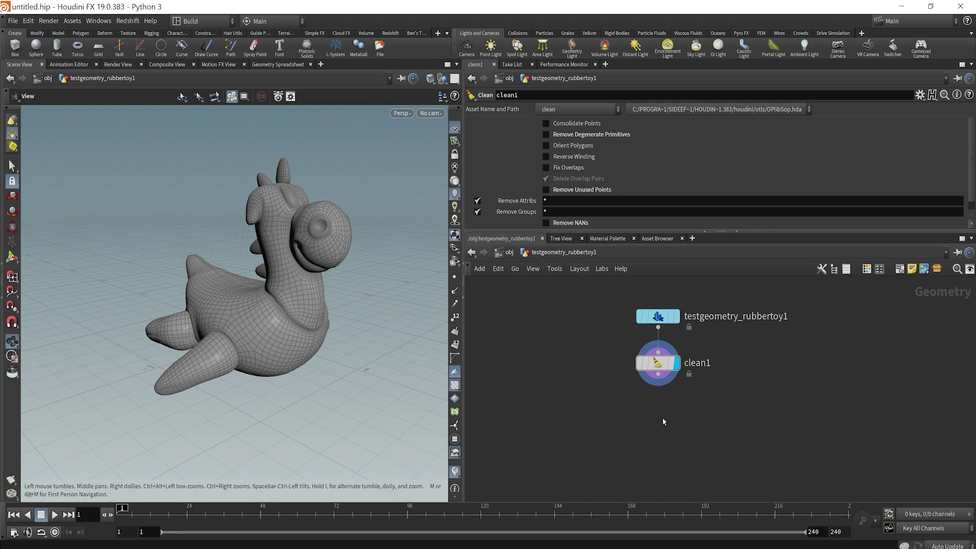
pyautogui.moveTo(264, 279); pyautogui.dragTo(284, 290)
# Add a Subdivide node below the Clean node, connect it and display the subdivided toy.
pyautogui.press('Tab')
pyautogui.write('sub')
pyautogui.press('Return')
pyautogui.click(685, 411)
pyautogui.click(684, 410)
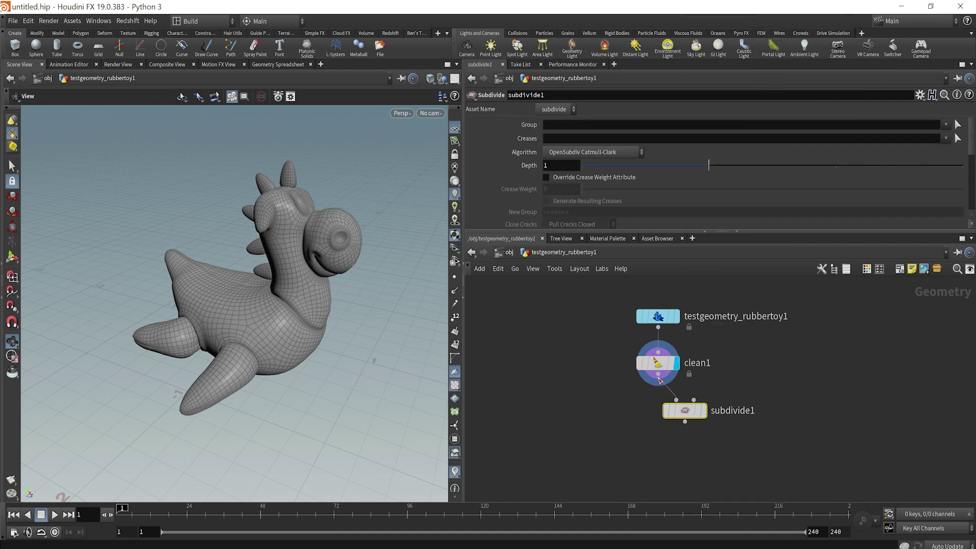
pyautogui.click(704, 411)
pyautogui.moveTo(686, 411); pyautogui.dragTo(659, 403)
pyautogui.moveTo(168, 309); pyautogui.dragTo(184, 305)
# Add an Attribute Noise float node below the Subdivide node and make it the displayed node.
pyautogui.moveTo(747, 444); pyautogui.dragTo(747, 381, button='middle')
pyautogui.press('Tab')
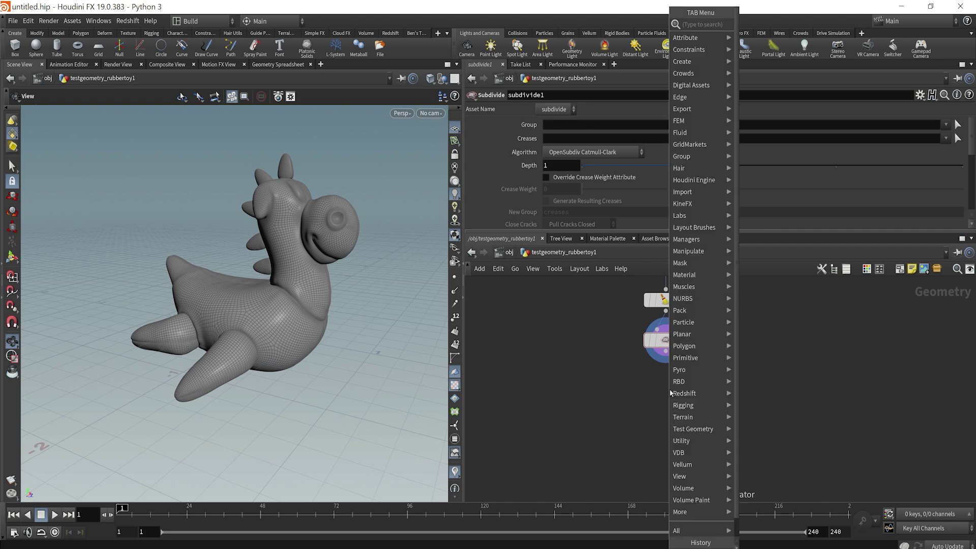
pyautogui.write('att no')
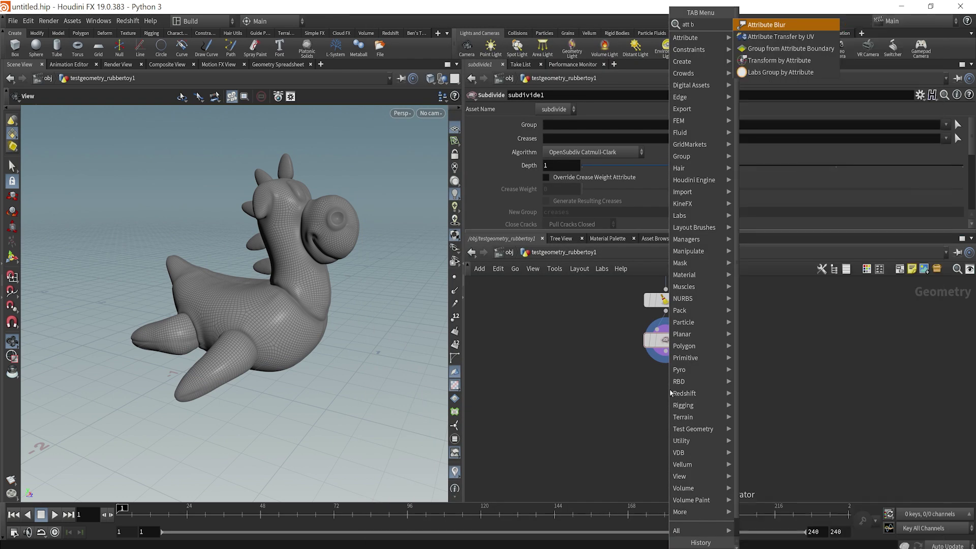
pyautogui.press('Return')
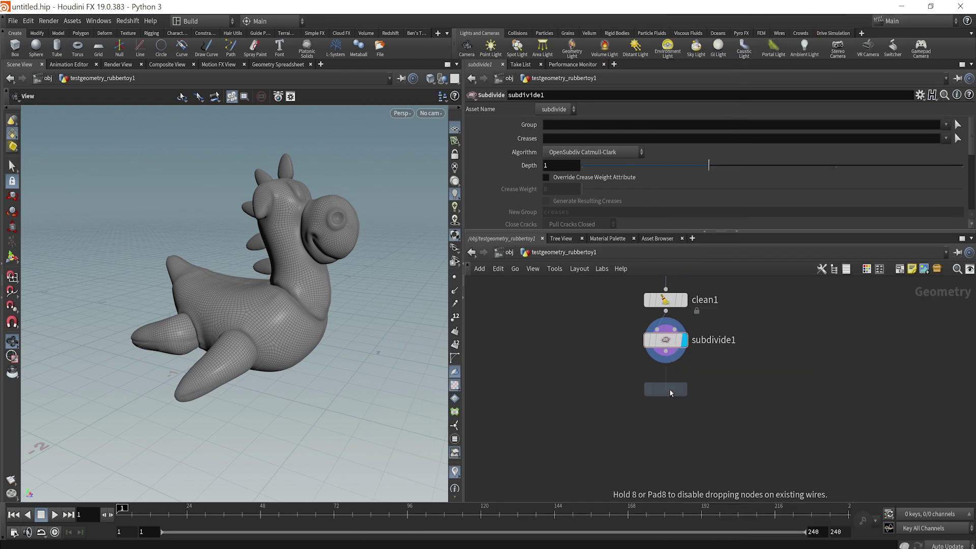
pyautogui.click(669, 393)
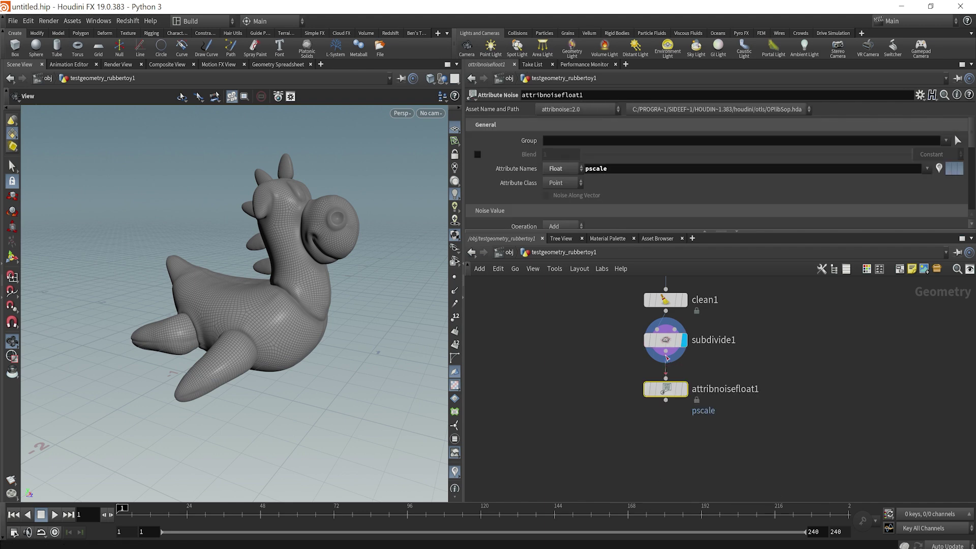
pyautogui.moveTo(686, 401)
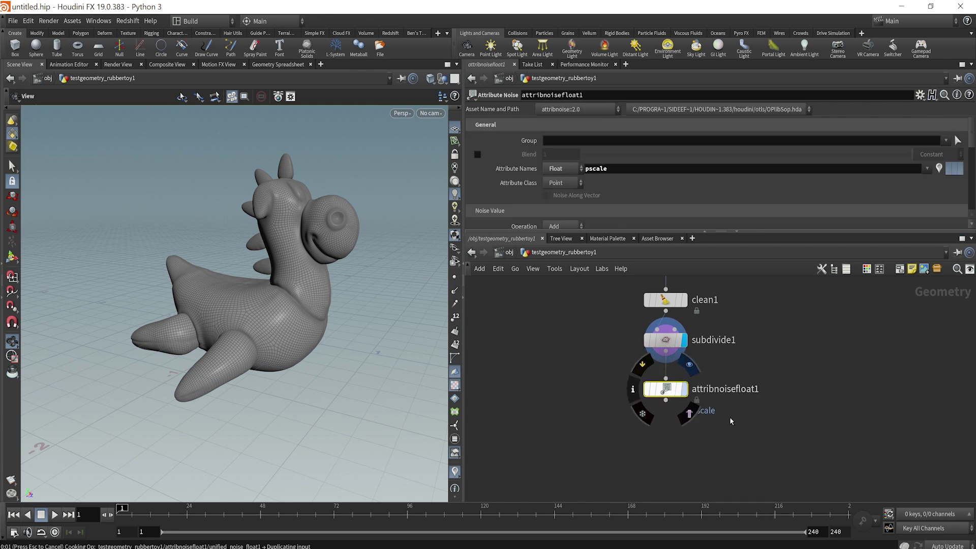
pyautogui.click(684, 390)
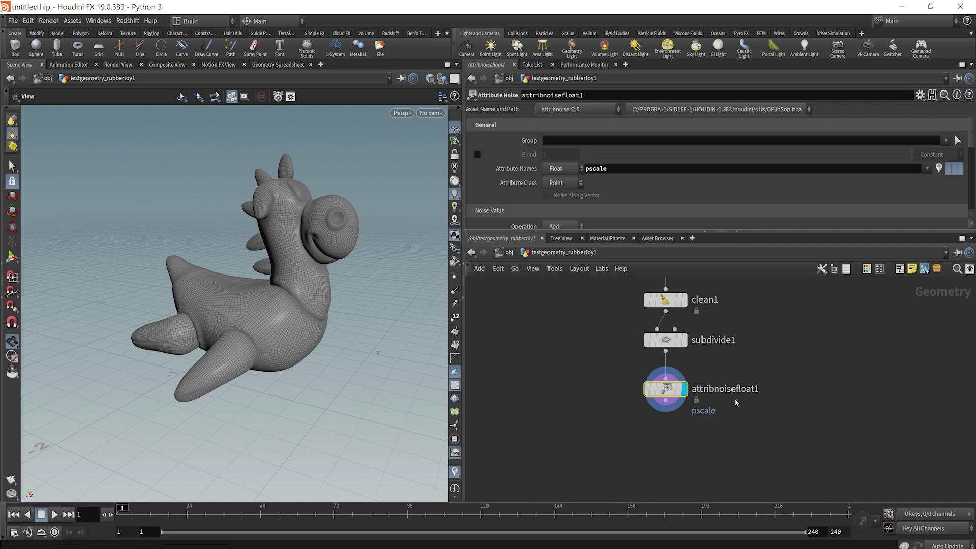
# Set the attribute name of the Attribute Noise node to mask.
pyautogui.doubleClick(621, 168)
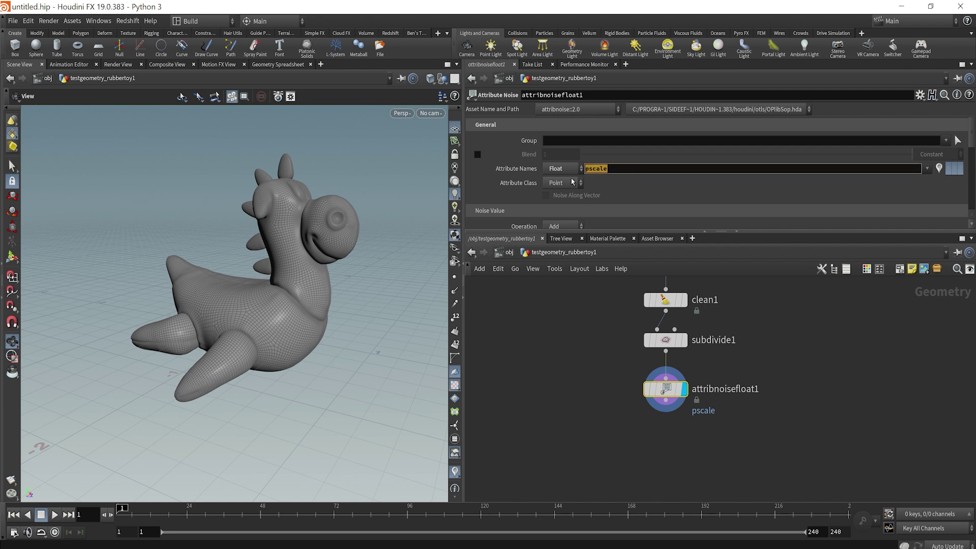
pyautogui.write('mak')
pyautogui.press('BackSpace')
pyautogui.write('sk')
pyautogui.press('Return')
# Turn on a viewport visualizer for the mask attribute from the Attribute Noise node's information.
pyautogui.middleClick(670, 388)
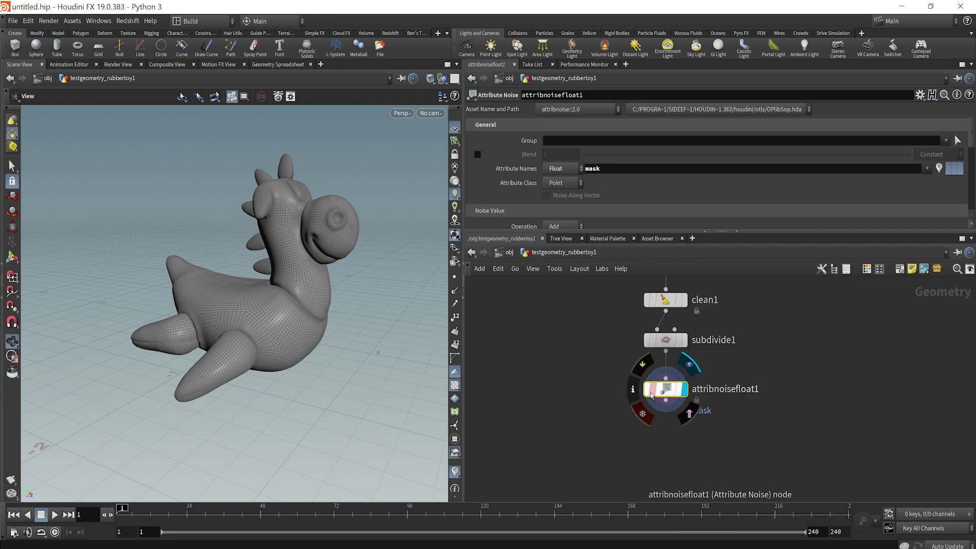
pyautogui.click(633, 389)
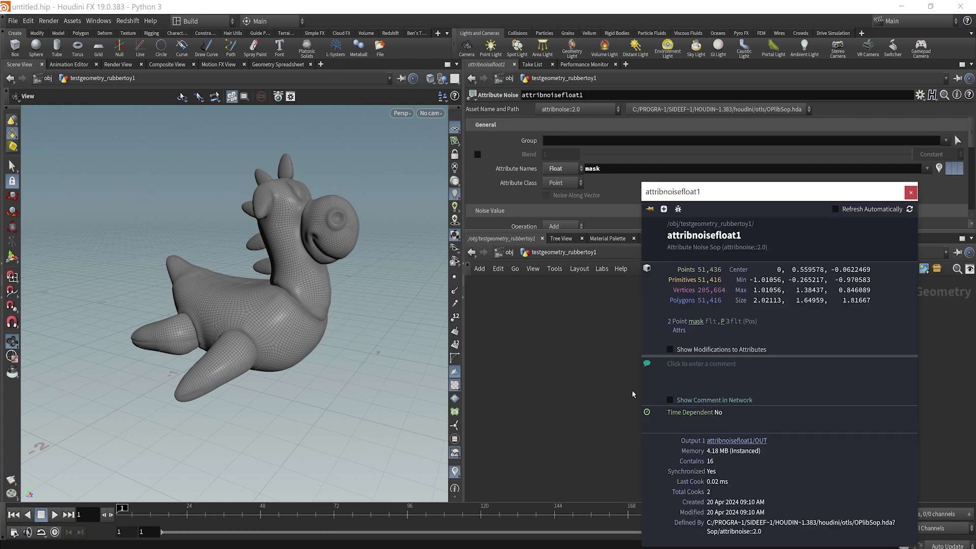
pyautogui.click(696, 319)
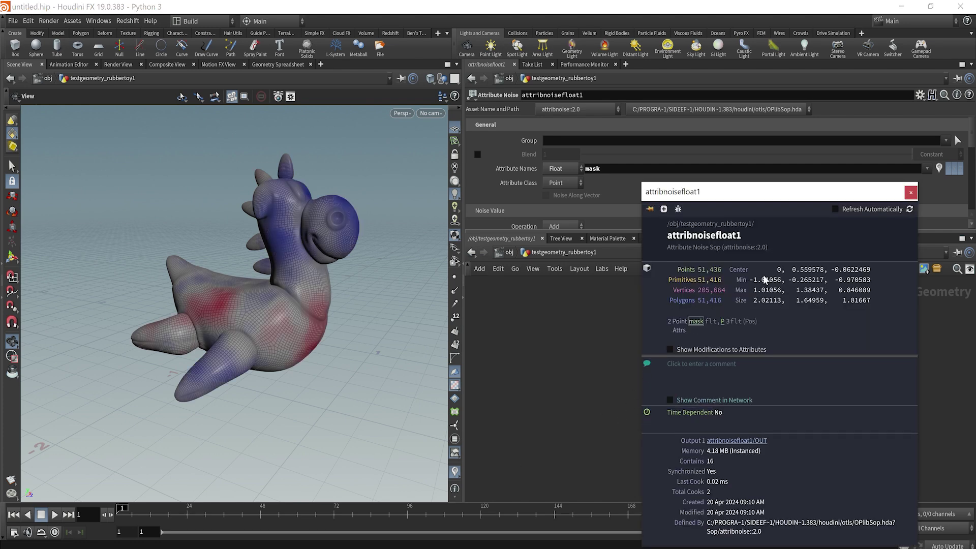
pyautogui.click(910, 193)
pyautogui.moveTo(375, 283); pyautogui.dragTo(340, 262)
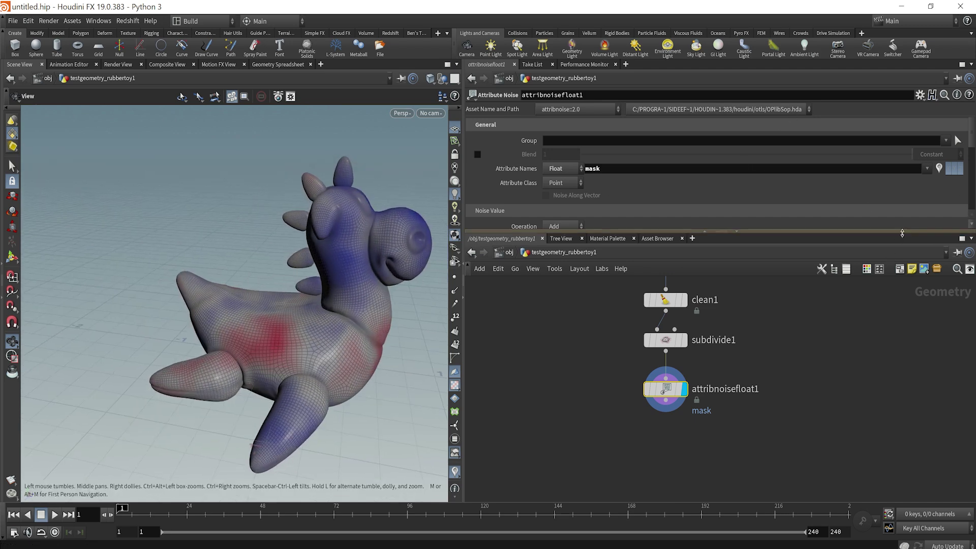
# Change the noise operation to Set and raise the noise amplitude to about 3.945.
pyautogui.moveTo(902, 234); pyautogui.dragTo(909, 307)
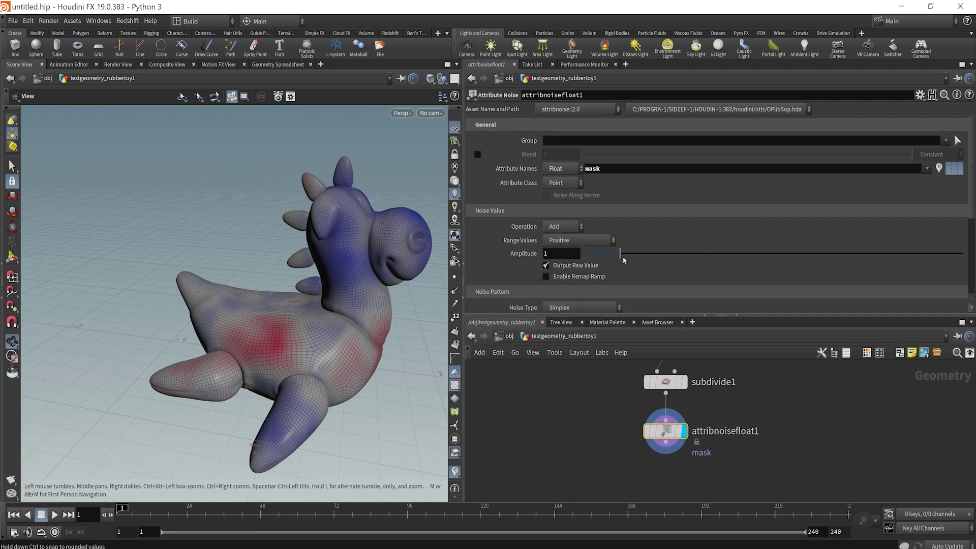
pyautogui.moveTo(620, 253); pyautogui.dragTo(684, 256)
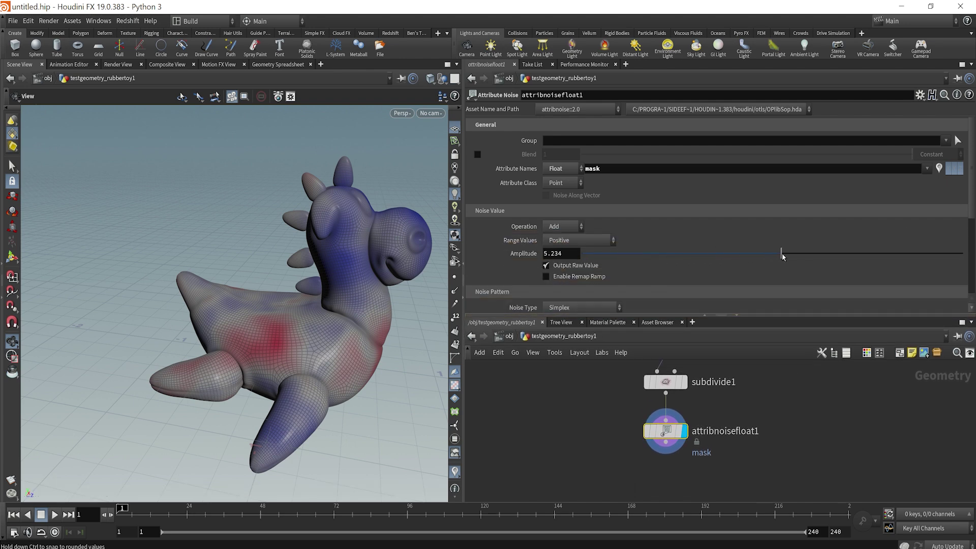
pyautogui.moveTo(832, 253); pyautogui.dragTo(697, 254)
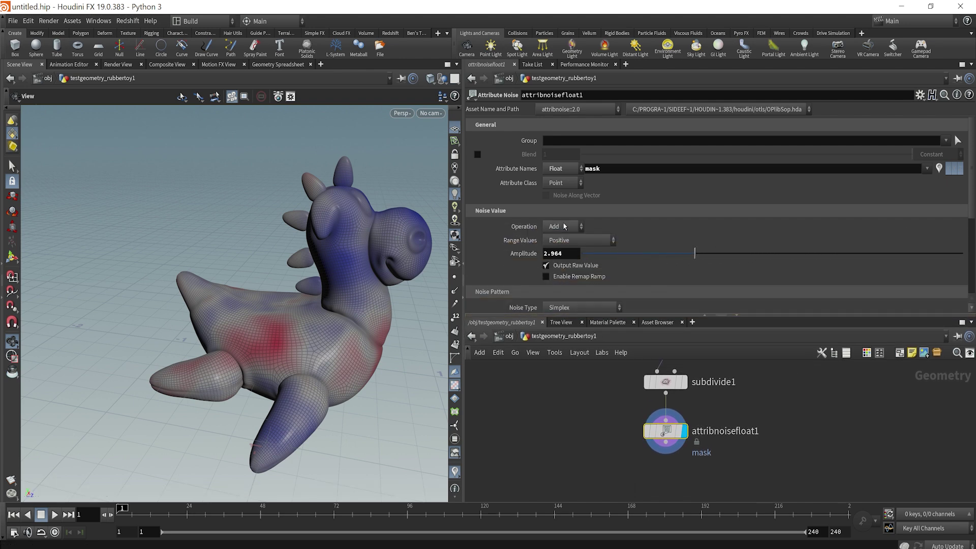
pyautogui.click(561, 226)
pyautogui.click(564, 228)
pyautogui.click(603, 246)
pyautogui.click(604, 246)
pyautogui.moveTo(695, 254); pyautogui.dragTo(733, 245)
# Set the mask visualizer's ramp range to Min and Max, from 0 to 1.
pyautogui.rightClick(456, 472)
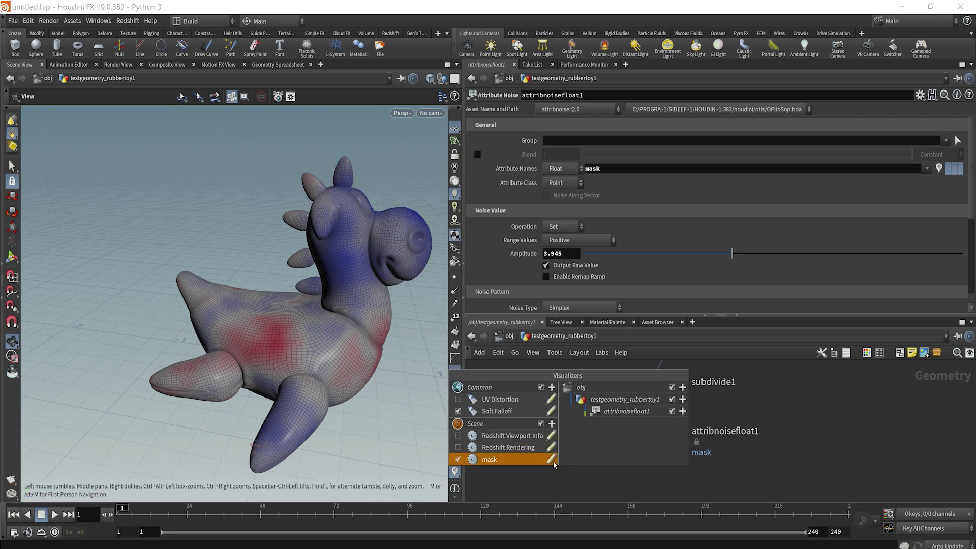
pyautogui.click(482, 461)
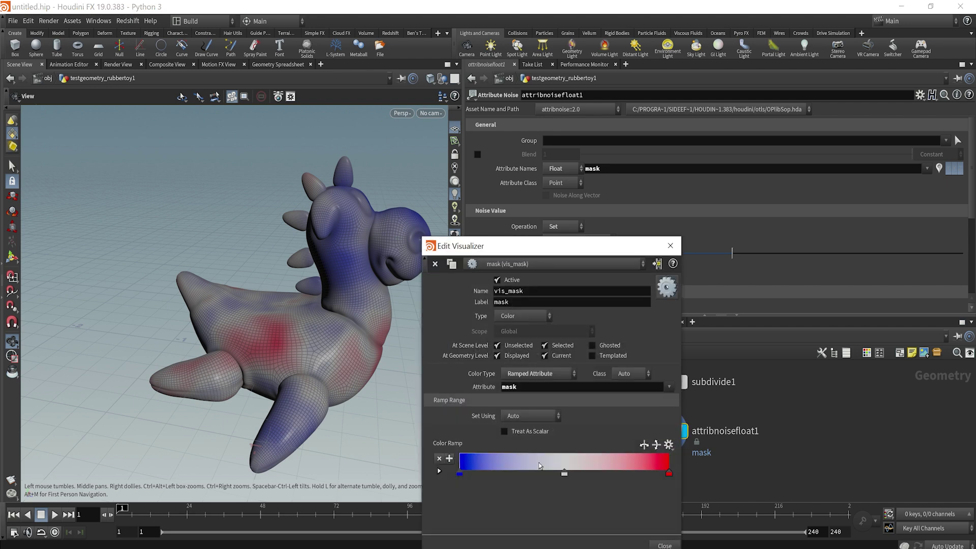
pyautogui.click(552, 416)
pyautogui.click(538, 427)
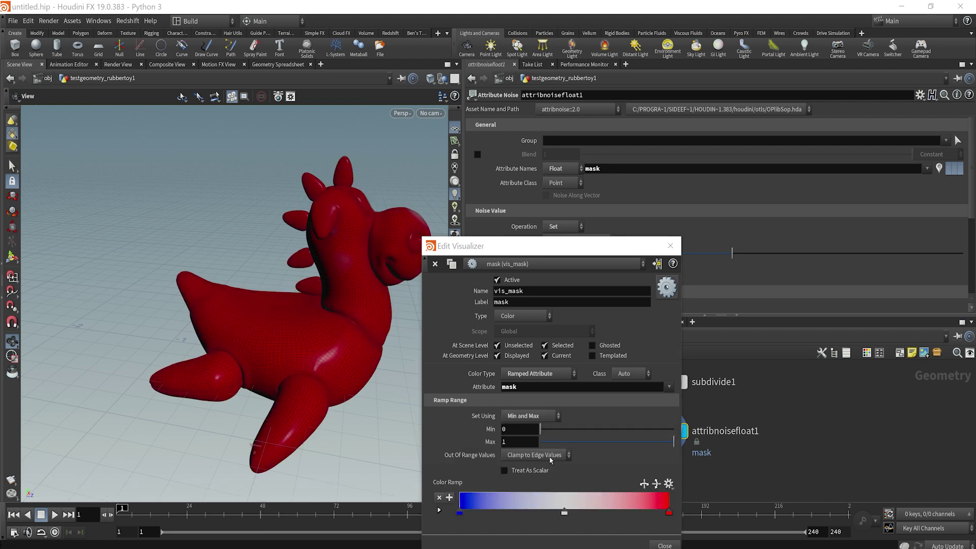
pyautogui.click(670, 245)
# Set the noise amplitude to 1, keeping the Positive range values.
pyautogui.moveTo(724, 258); pyautogui.dragTo(620, 256)
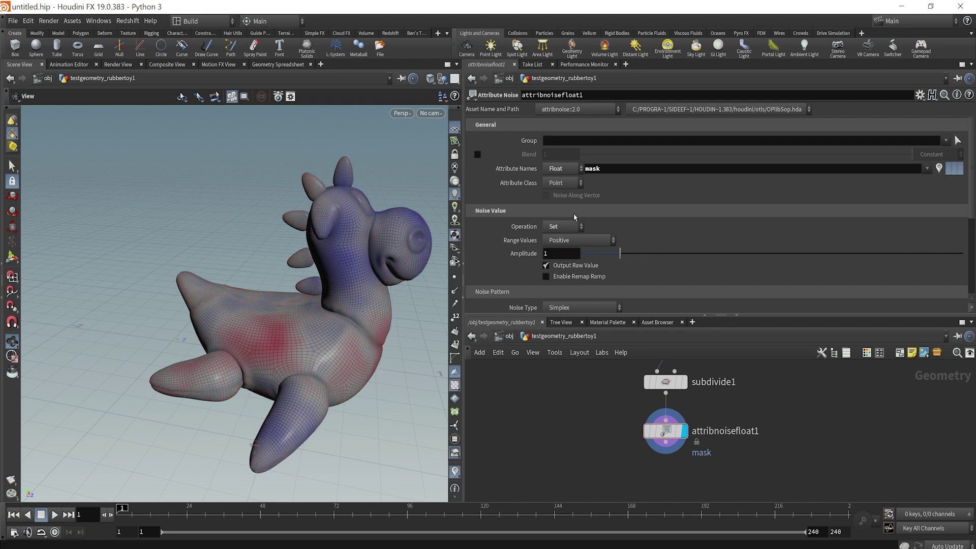
pyautogui.click(576, 241)
pyautogui.click(576, 242)
# Enable the noise's remap ramp and bring its two points close together just around and past the middle for sharper mask patches.
pyautogui.scroll(-3, 574, 242)
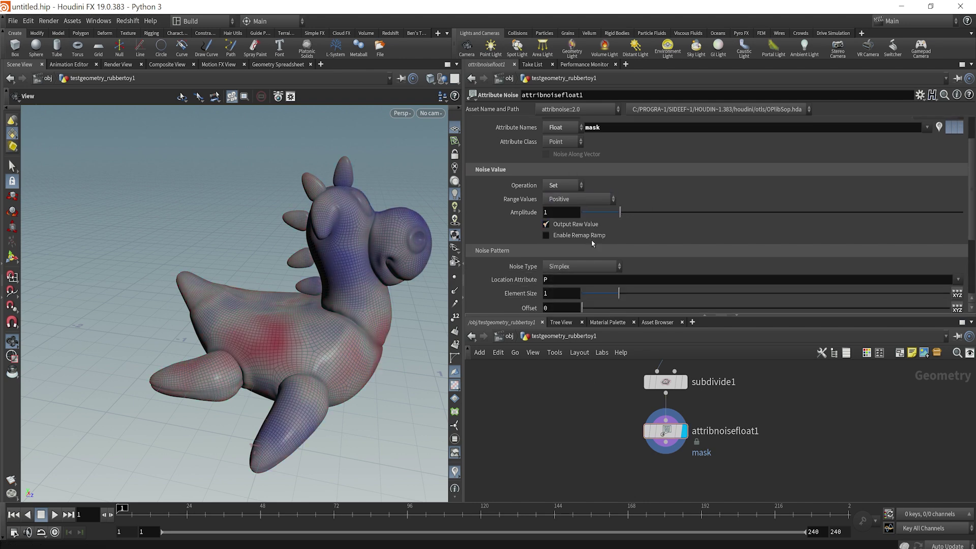
pyautogui.click(547, 236)
pyautogui.moveTo(957, 277); pyautogui.dragTo(784, 278)
pyautogui.moveTo(502, 275); pyautogui.dragTo(722, 275)
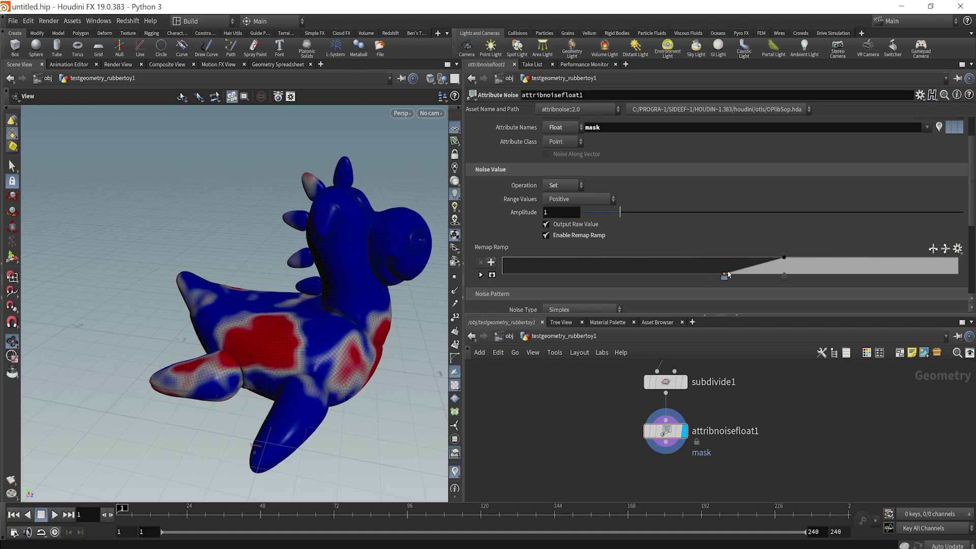
pyautogui.moveTo(225, 410); pyautogui.dragTo(257, 336)
# Add a Material node below the attribute noise node, wire it in and make it the displayed node.
pyautogui.scroll(-2, 702, 440)
pyautogui.press('Tab')
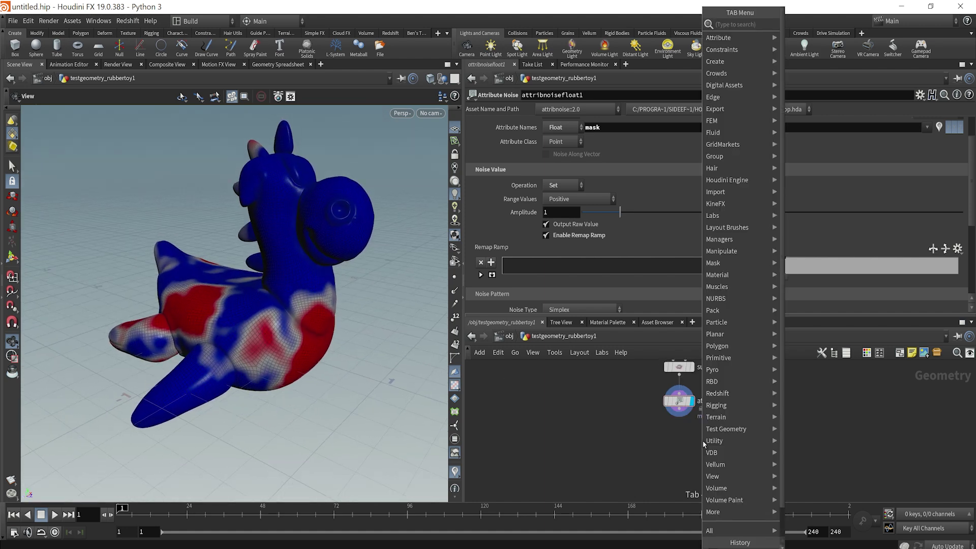
pyautogui.write('mat')
pyautogui.press('Return')
pyautogui.click(702, 440)
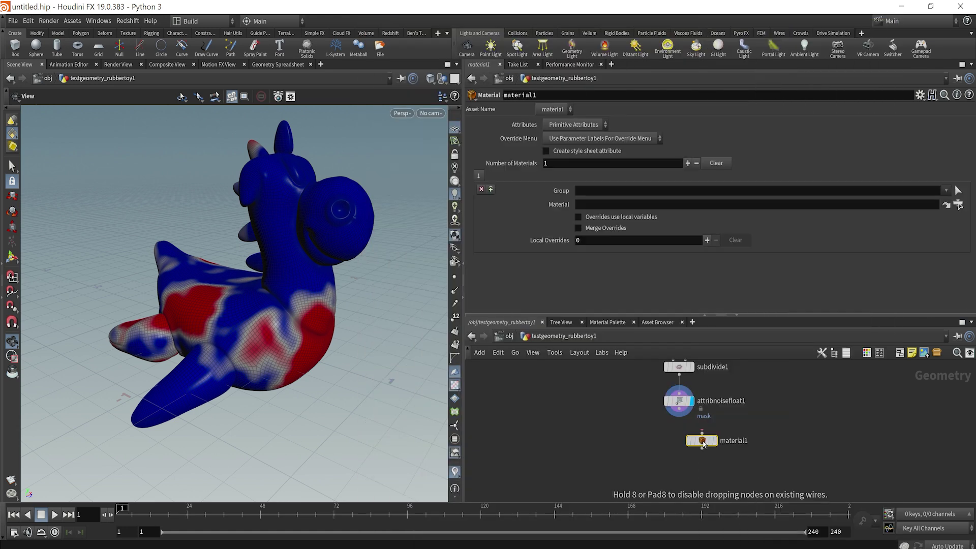
pyautogui.scroll(2, 702, 440)
pyautogui.moveTo(703, 440); pyautogui.dragTo(669, 440)
pyautogui.click(686, 438)
pyautogui.moveTo(784, 446); pyautogui.dragTo(740, 429, button='middle')
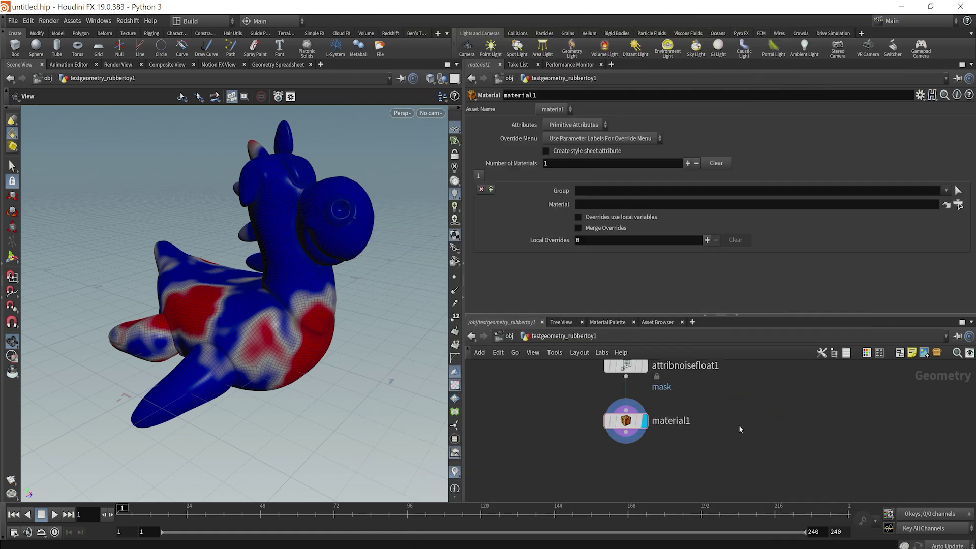
# Add a Material Network node beside the Material node and open it.
pyautogui.press('Tab')
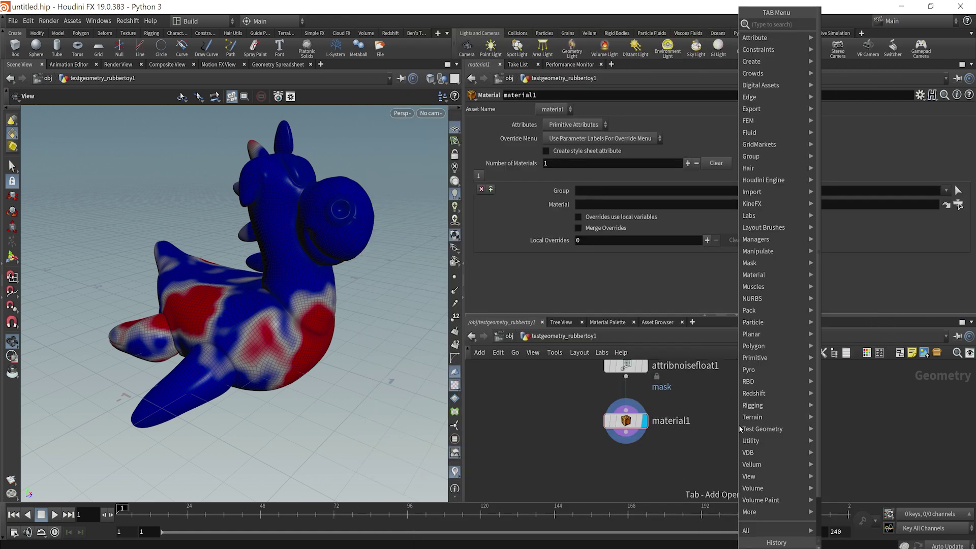
pyautogui.write('mat')
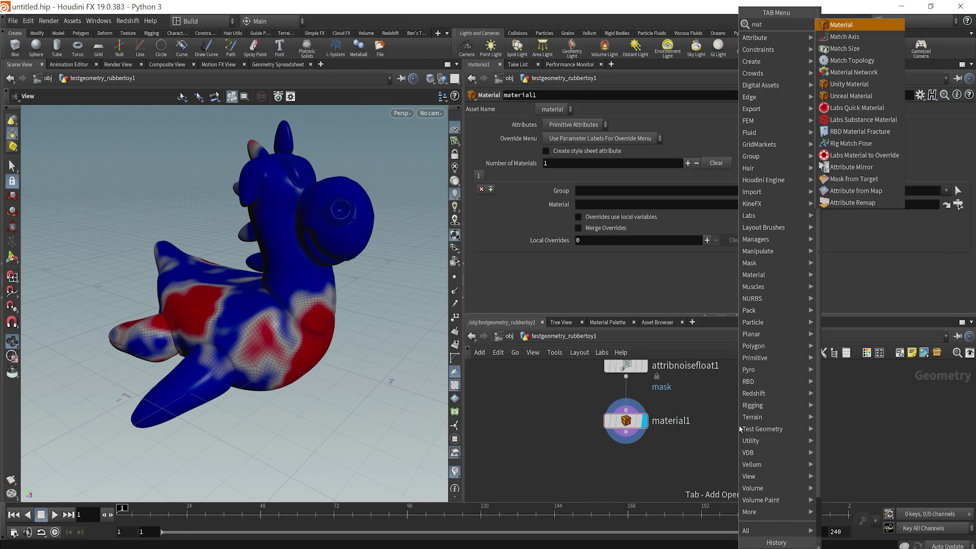
pyautogui.write('net')
pyautogui.press('Return')
pyautogui.doubleClick(740, 422)
# Create a Material Builder inside the material network and name it 2mats.
pyautogui.press('Tab')
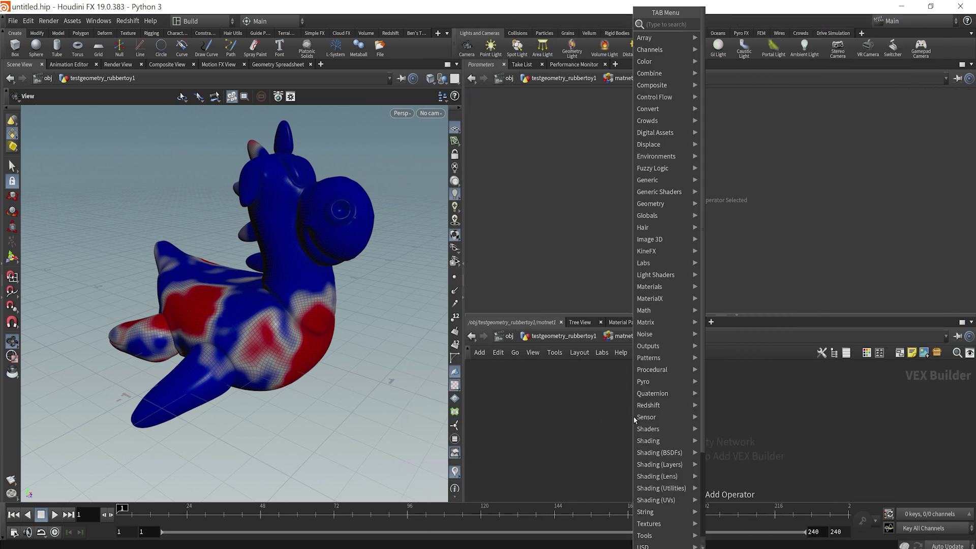
pyautogui.write('mate')
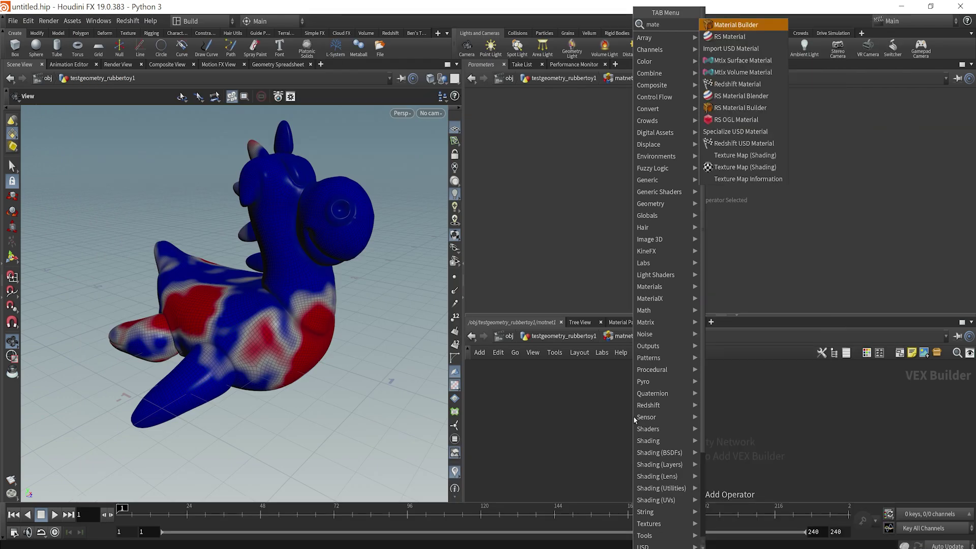
pyautogui.press('Return')
pyautogui.click(633, 417)
pyautogui.doubleClick(633, 400)
pyautogui.write('na')
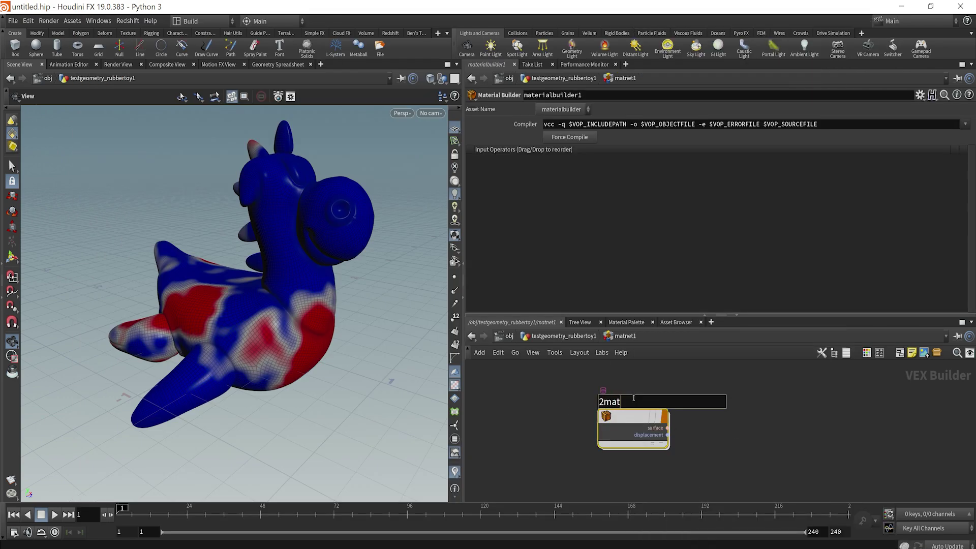
pyautogui.press('Return')
# Return to the toy's geometry network and assign ../matnet1/2mats as the Material node's material.
pyautogui.press('u')
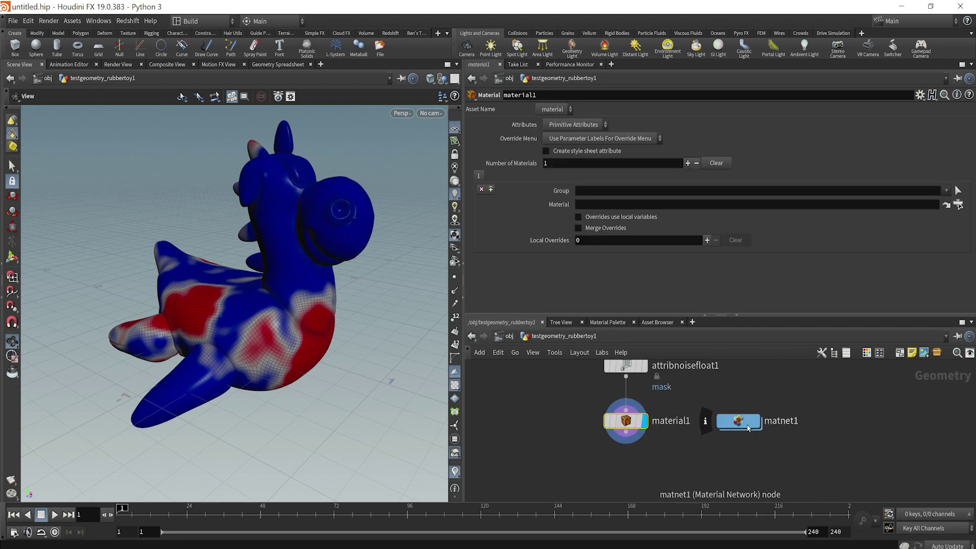
pyautogui.moveTo(748, 428); pyautogui.dragTo(616, 204)
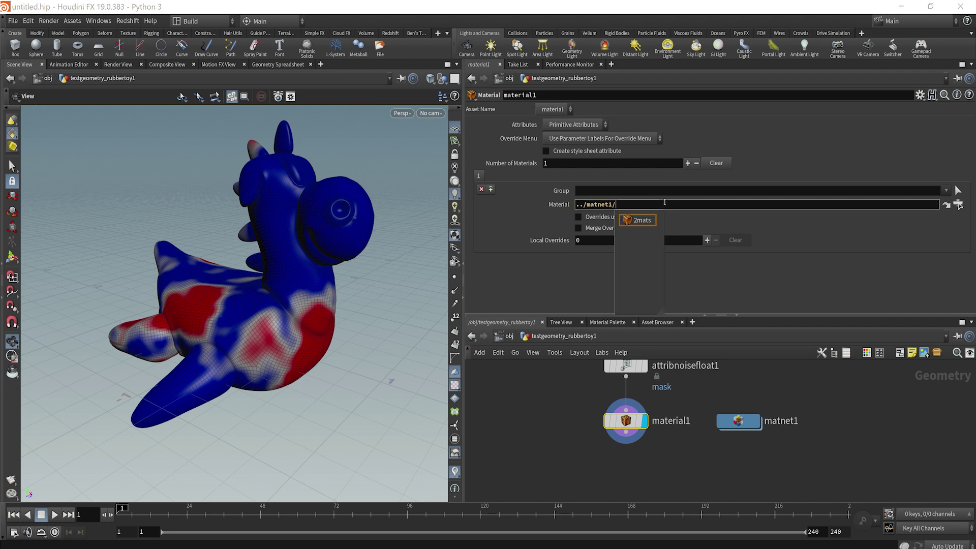
pyautogui.press('Tab')
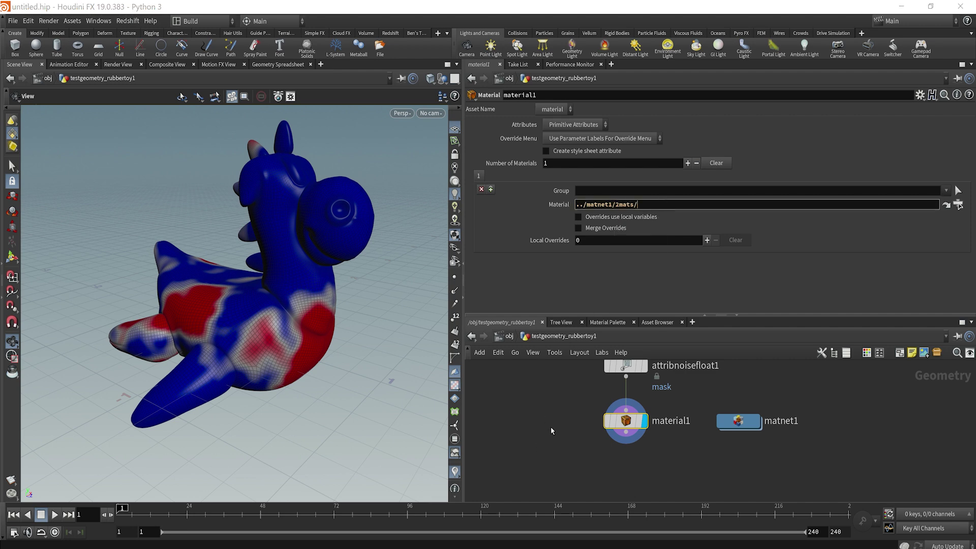
# Add a Null node wired below the Material node and name it OUT.
pyautogui.press('Tab')
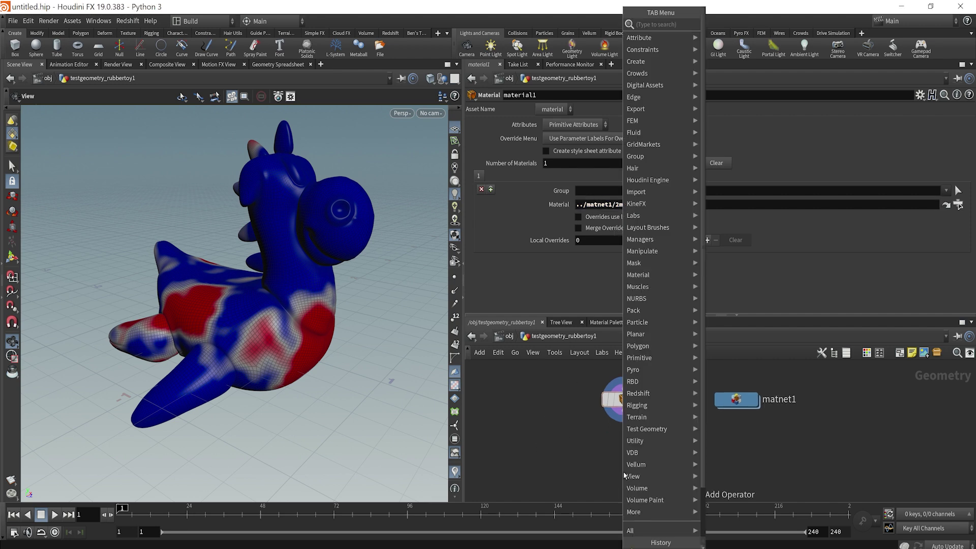
pyautogui.write('null')
pyautogui.press('Return')
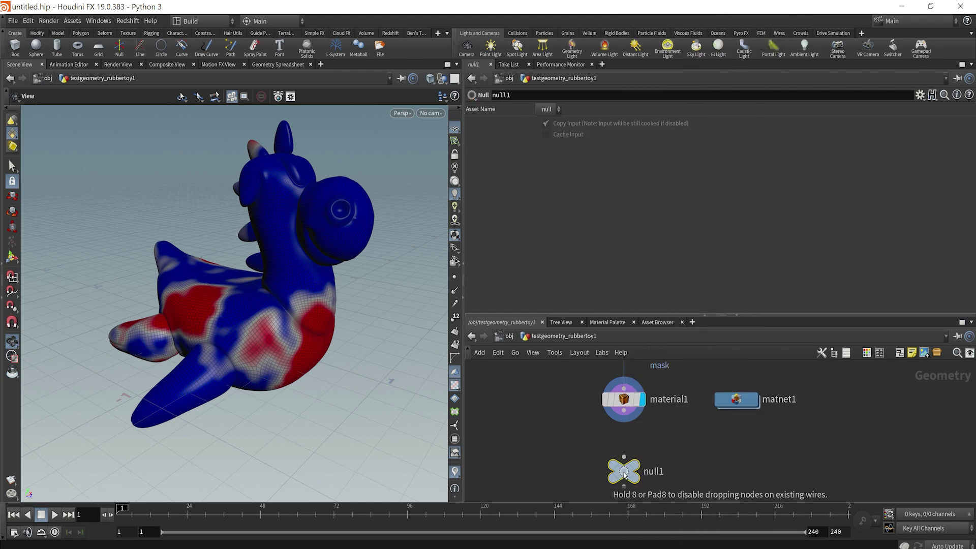
pyautogui.click(624, 472)
pyautogui.doubleClick(654, 472)
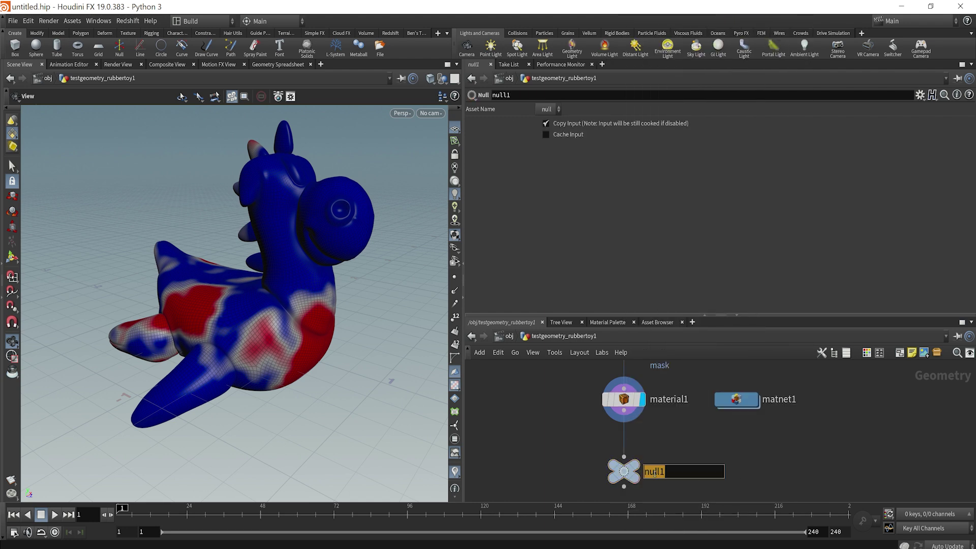
pyautogui.press('Return')
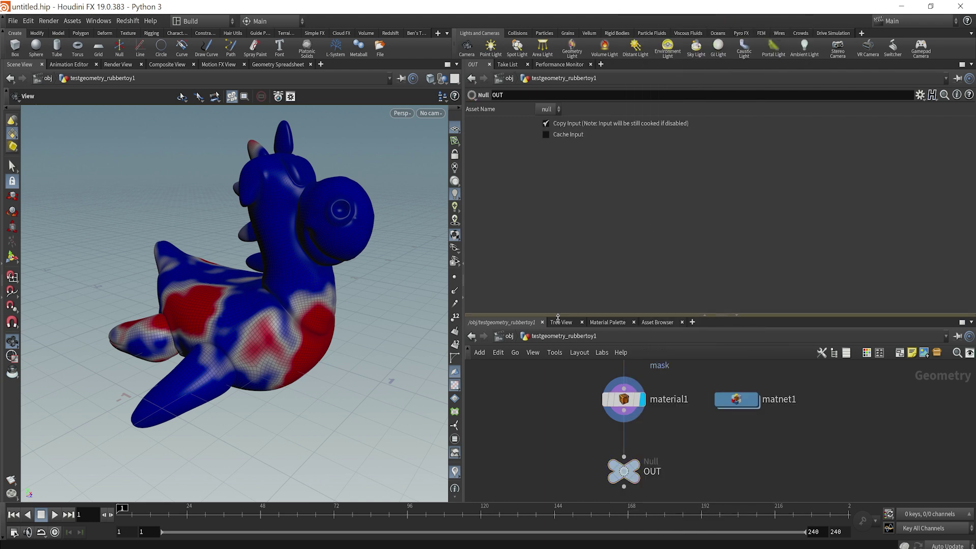
# Go up to the object level, enlarge the network area and rename the rubber toy object to prep.
pyautogui.click(508, 336)
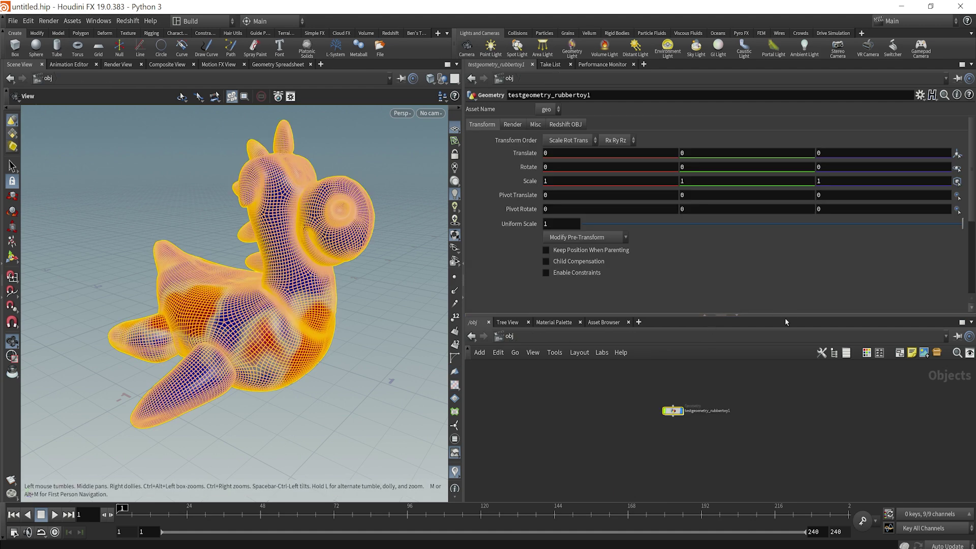
pyautogui.moveTo(784, 318); pyautogui.dragTo(778, 205)
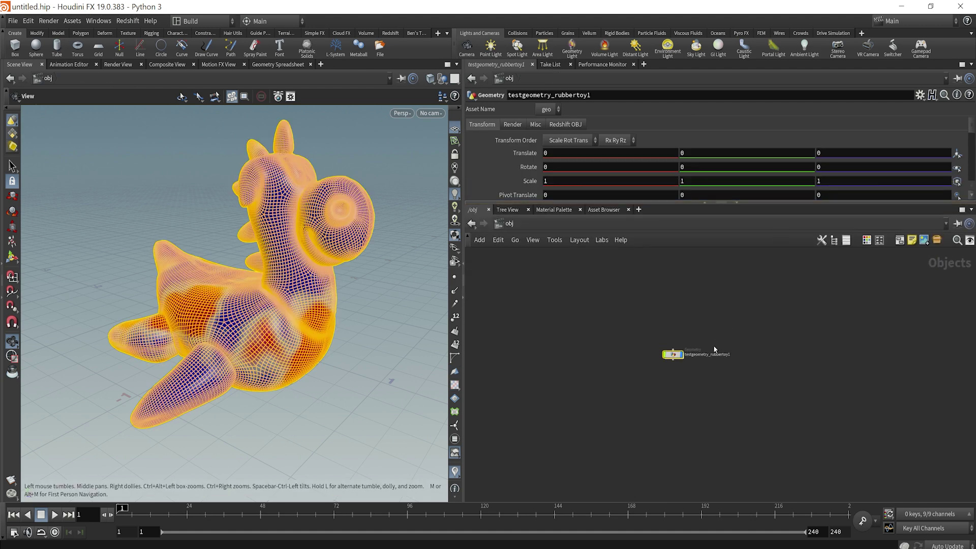
pyautogui.doubleClick(723, 354)
pyautogui.write('prep')
pyautogui.click(750, 345)
# Add a new Geometry object next to prep and name it RENDER.
pyautogui.scroll(1, 750, 351)
pyautogui.press('Tab')
pyautogui.write('ge')
pyautogui.press('Return')
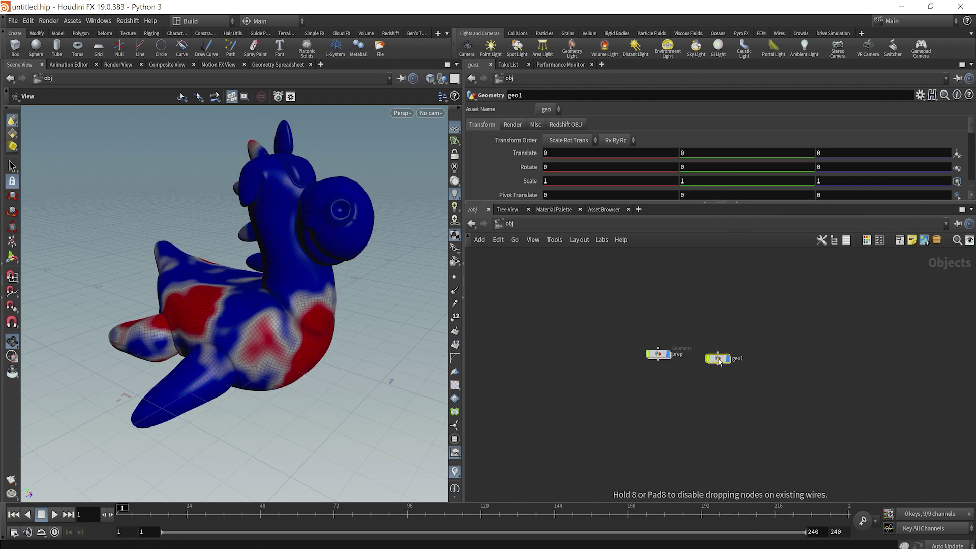
pyautogui.scroll(2, 718, 359)
pyautogui.click(718, 358)
pyautogui.moveTo(724, 361); pyautogui.dragTo(734, 354)
pyautogui.doubleClick(754, 357)
pyautogui.write('RENDER')
pyautogui.press('Return')
# Extend the RENDER object's name to RENDER_toy.
pyautogui.moveTo(740, 375); pyautogui.dragTo(674, 418, button='middle')
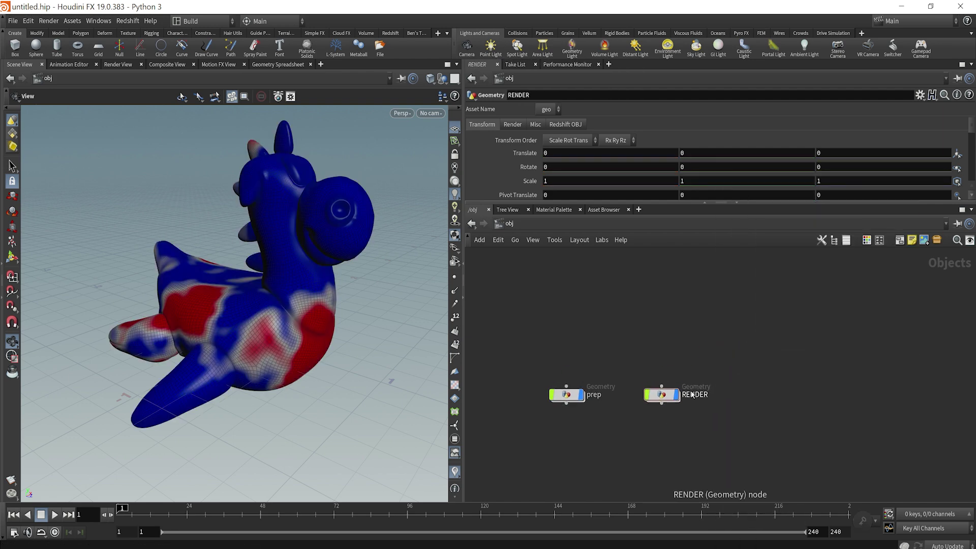
pyautogui.doubleClick(721, 396)
pyautogui.write('_toy')
pyautogui.press('Return')
# Add a ROP Network beside RENDER_toy and name it OUTPUT.
pyautogui.moveTo(733, 406); pyautogui.dragTo(729, 380, button='middle')
pyautogui.press('Tab')
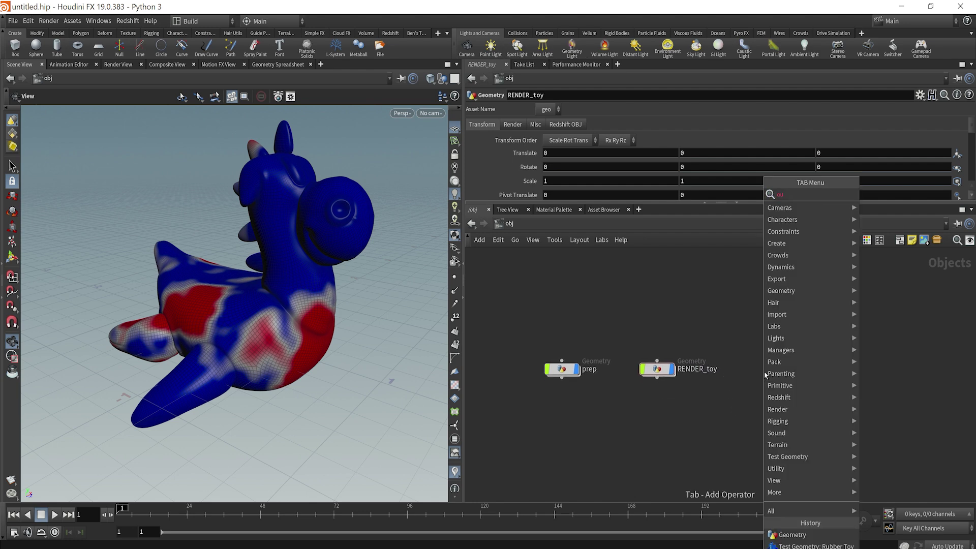
pyautogui.write('rop')
pyautogui.press('Return')
pyautogui.click(764, 375)
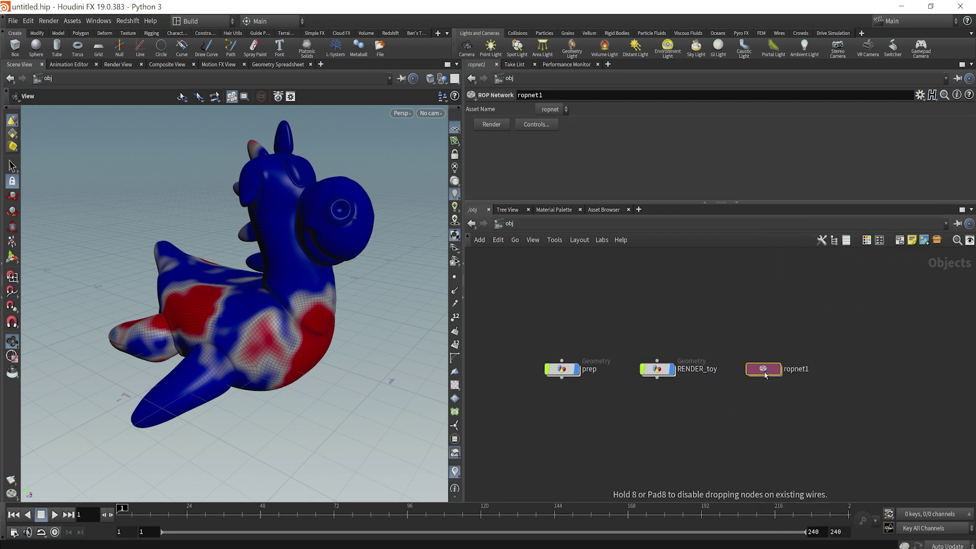
pyautogui.doubleClick(804, 367)
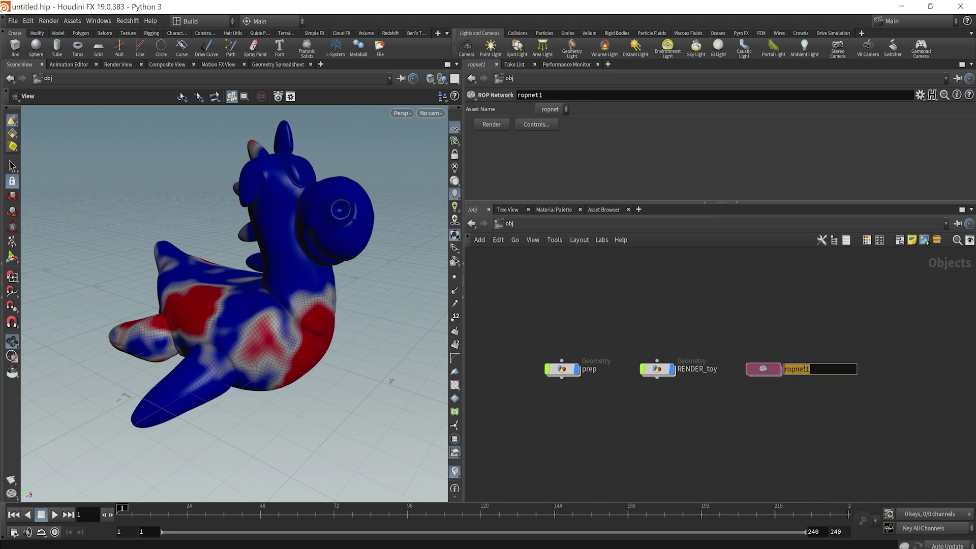
pyautogui.write('OUTPUT')
pyautogui.press('Return')
# Create a camera from a slightly wider view of the toy and place its node above prep.
pyautogui.moveTo(354, 329); pyautogui.dragTo(288, 316, button='right')
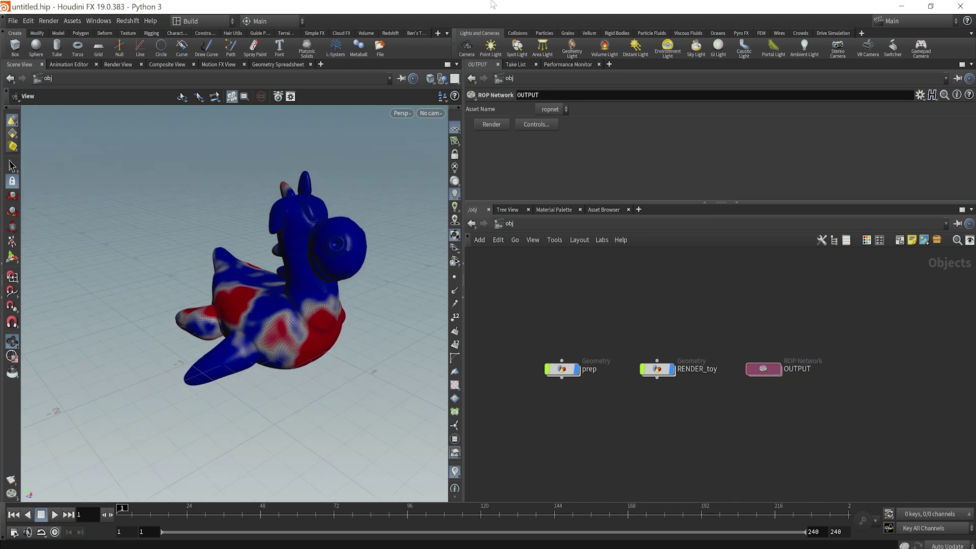
pyautogui.click(467, 47)
pyautogui.moveTo(317, 257)
pyautogui.mouseDown()
pyautogui.moveTo(329, 272)
pyautogui.moveTo(315, 254)
pyautogui.moveTo(302, 267)
pyautogui.moveTo(310, 264)
pyautogui.mouseUp()
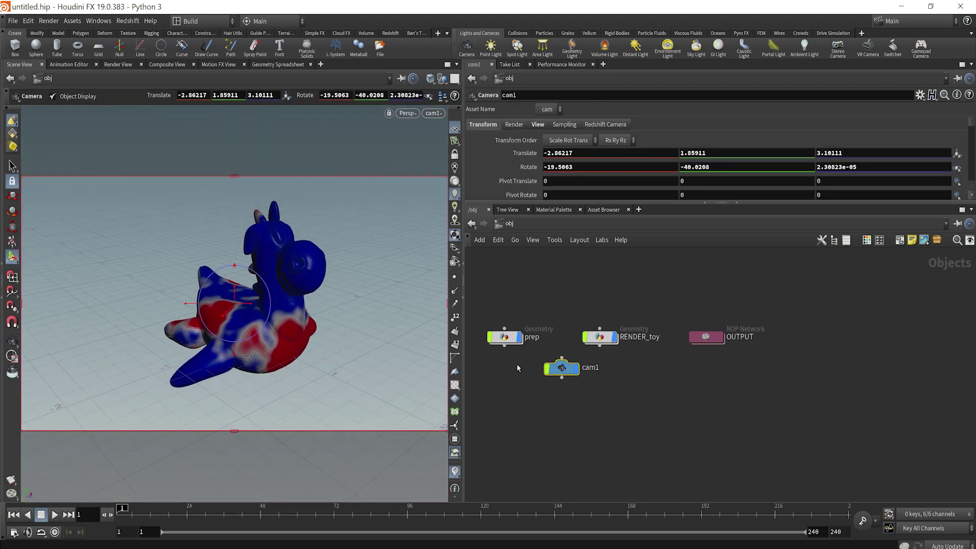
pyautogui.moveTo(561, 368); pyautogui.dragTo(500, 276)
pyautogui.scroll(-3, 579, 376)
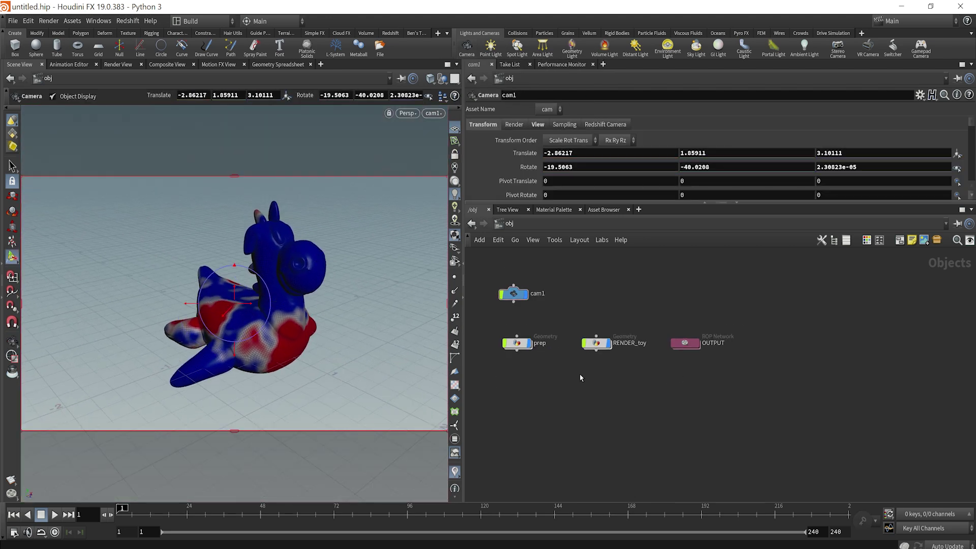
# Orbit behind the toy and create an area light from that view.
pyautogui.keyDown('alt'); pyautogui.moveTo(300, 262); pyautogui.dragTo(253, 252); pyautogui.keyUp('alt')
pyautogui.keyDown('alt'); pyautogui.moveTo(373, 280); pyautogui.dragTo(305, 246, button='middle'); pyautogui.keyUp('alt')
pyautogui.keyDown('alt'); pyautogui.moveTo(305, 246); pyautogui.dragTo(383, 269, button='right'); pyautogui.keyUp('alt')
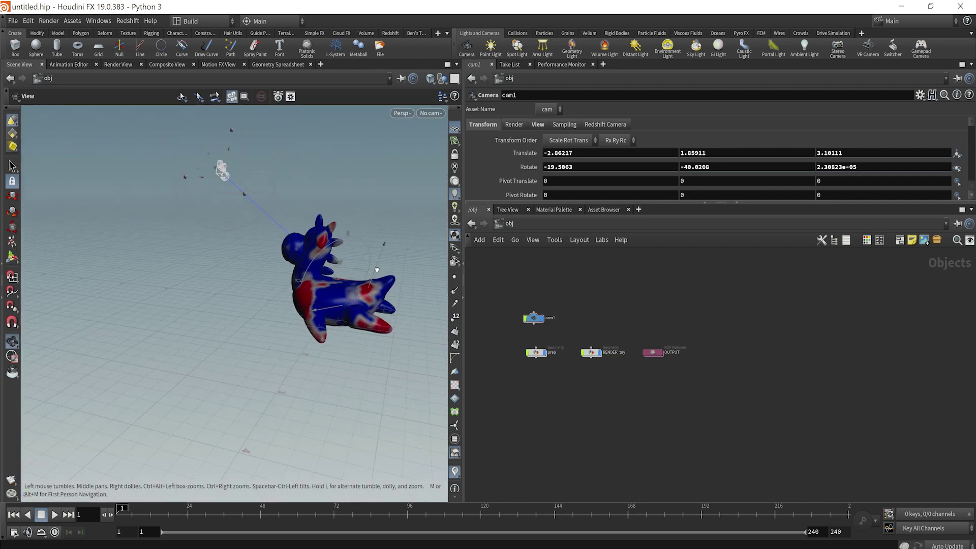
pyautogui.keyDown('alt'); pyautogui.moveTo(383, 270); pyautogui.dragTo(444, 285); pyautogui.keyUp('alt')
pyautogui.keyDown('ctrl'); pyautogui.click(541, 48); pyautogui.keyUp('ctrl')
pyautogui.press('Return')
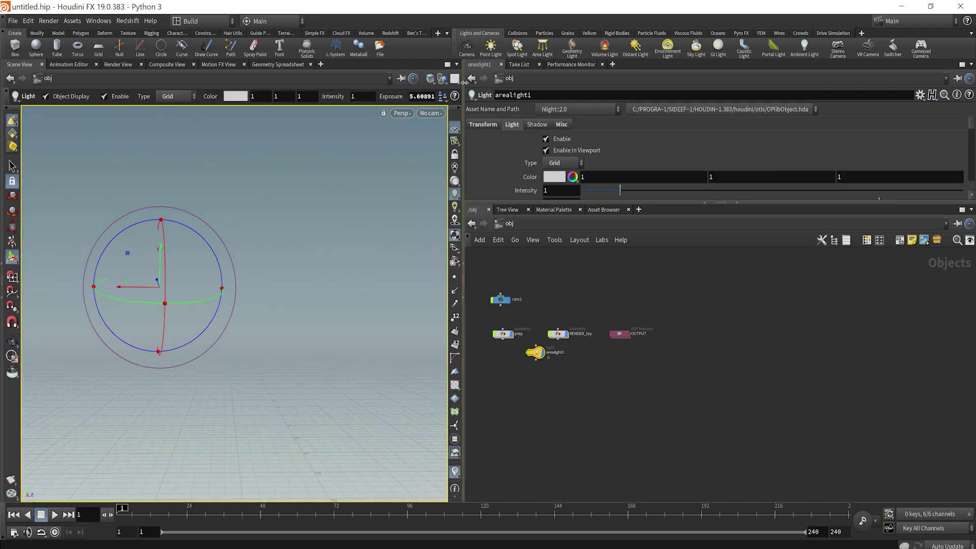
# Leave the view through the area light and rename the light to BACK_LGT.
pyautogui.click(430, 113)
pyautogui.click(453, 167)
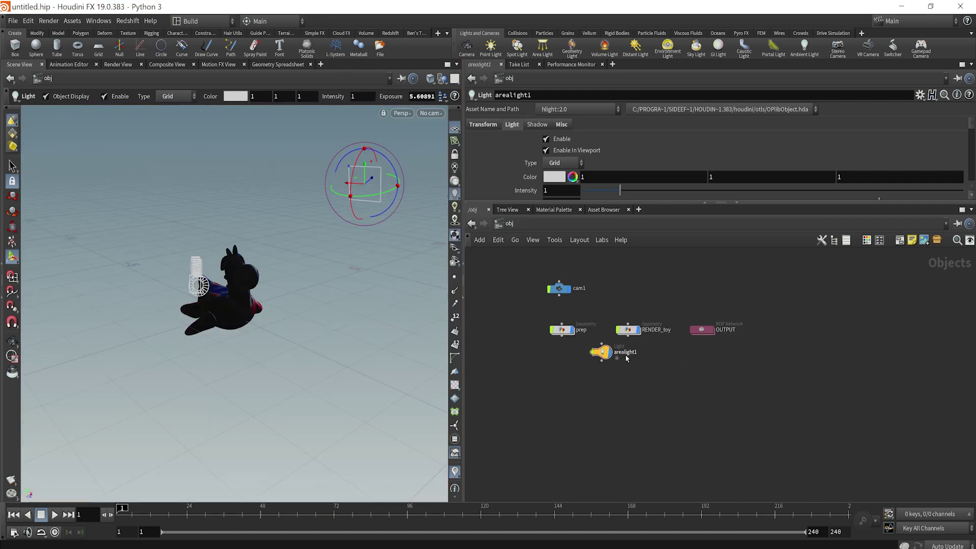
pyautogui.click(626, 355)
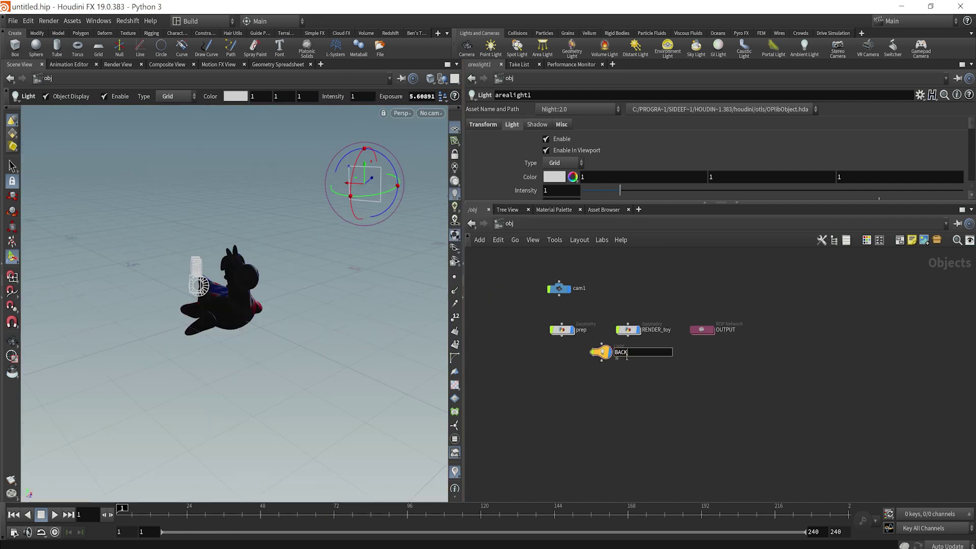
pyautogui.press('Return')
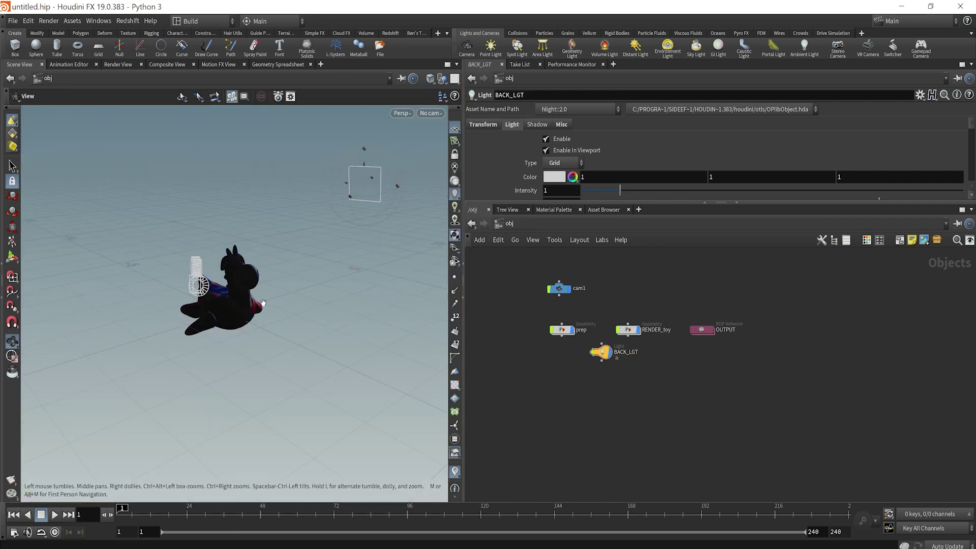
# Create a second area light from a side view of the toy, named FILL, with an intensity of 0.1.
pyautogui.keyDown('alt'); pyautogui.moveTo(228, 301); pyautogui.dragTo(328, 301); pyautogui.keyUp('alt')
pyautogui.keyDown('alt'); pyautogui.moveTo(206, 325); pyautogui.dragTo(176, 318); pyautogui.keyUp('alt')
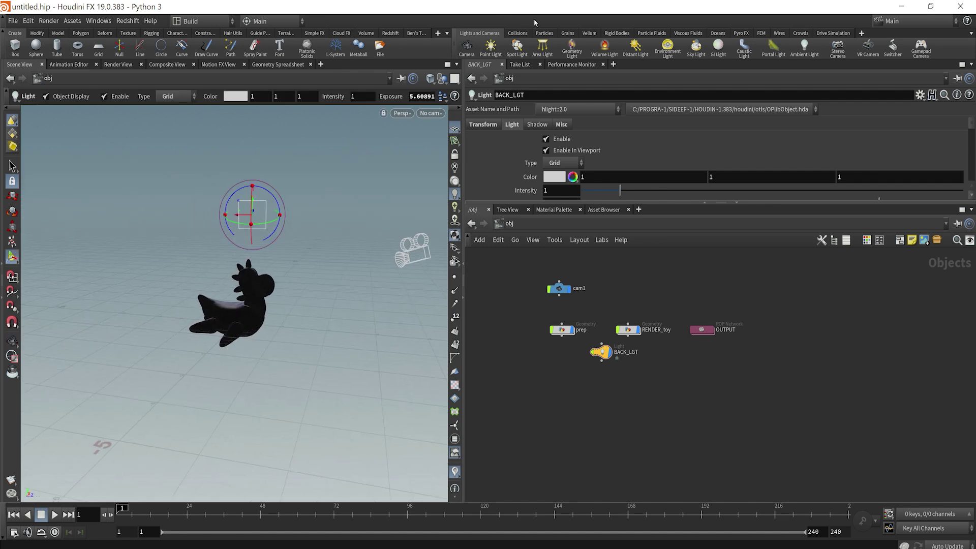
pyautogui.keyDown('ctrl'); pyautogui.click(542, 48); pyautogui.keyUp('ctrl')
pyautogui.write('FILL')
pyautogui.press('Return')
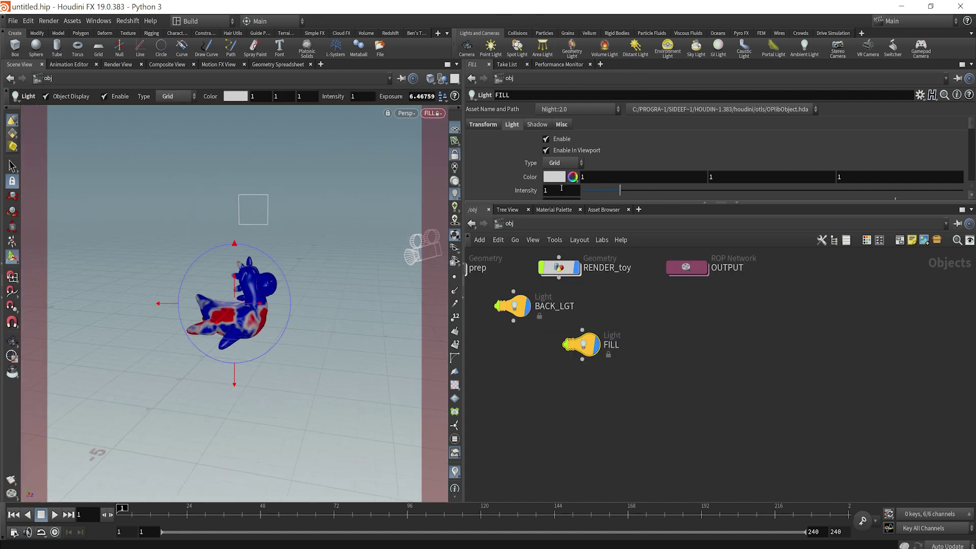
pyautogui.write('.1')
pyautogui.press('Return')
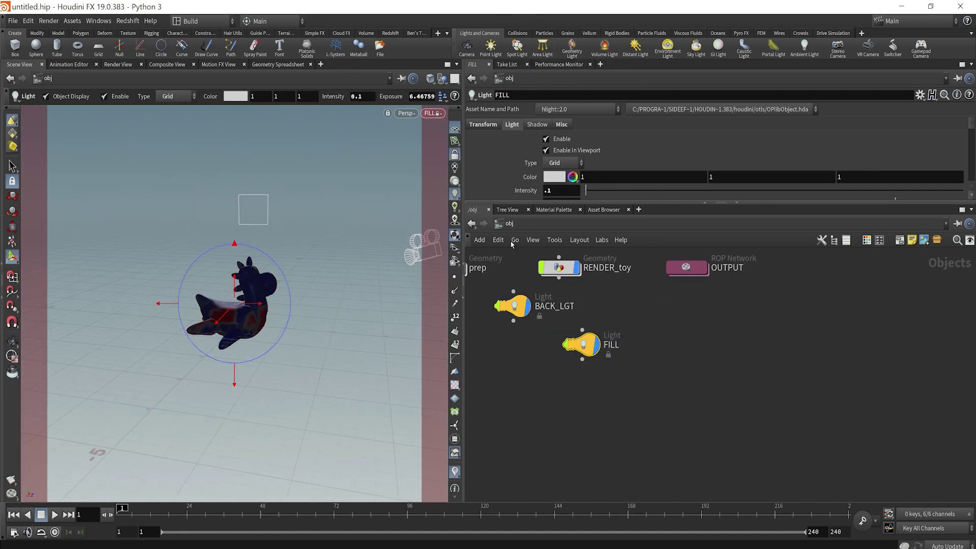
# Auto-arrange the object nodes, view the scene through cam1 and open the OUTPUT network.
pyautogui.press('l')
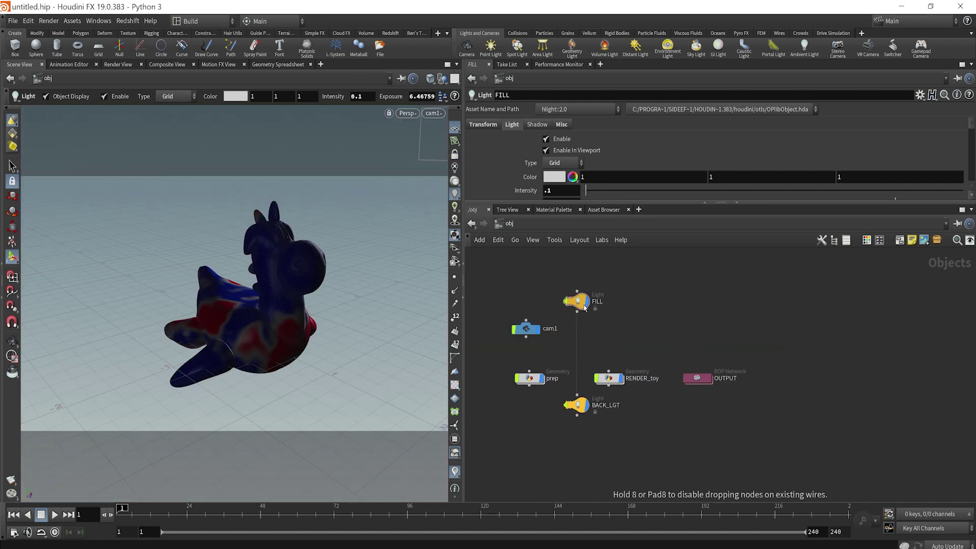
pyautogui.doubleClick(698, 378)
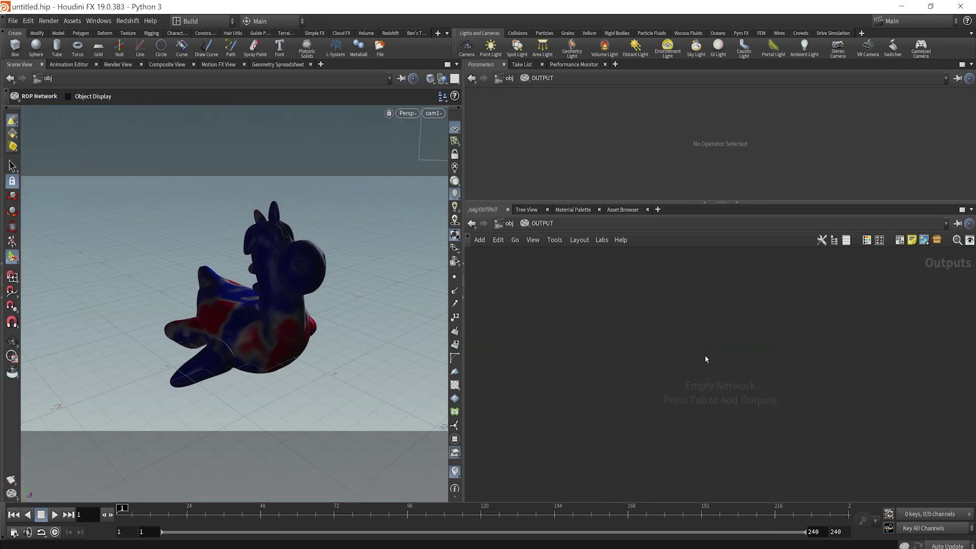
# Add a Mantra render node to the OUTPUT network.
pyautogui.press('Tab')
pyautogui.write('mantra')
pyautogui.press('Return')
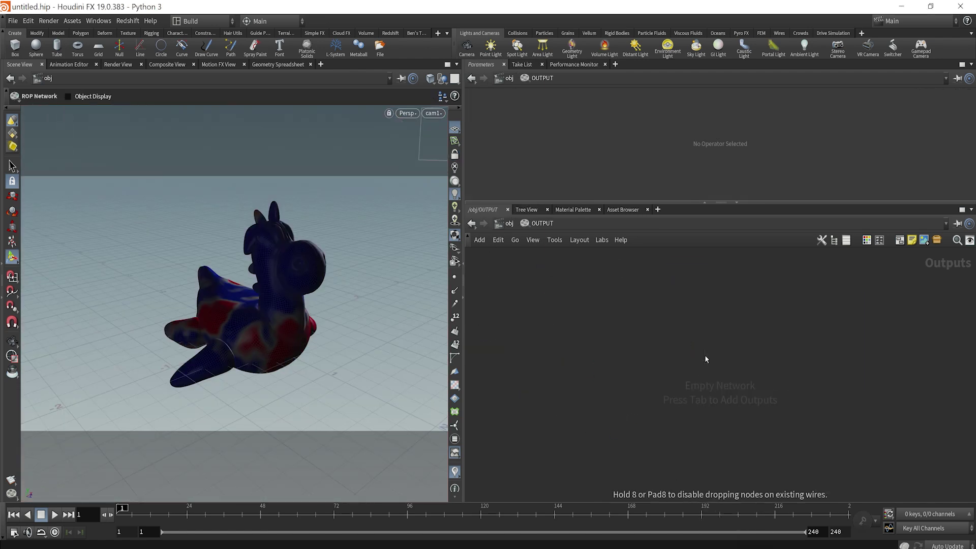
pyautogui.click(626, 341)
# Choose mantra1 as the output driver in the Render View and start the render.
pyautogui.click(118, 64)
pyautogui.click(124, 80)
pyautogui.click(127, 92)
pyautogui.click(31, 81)
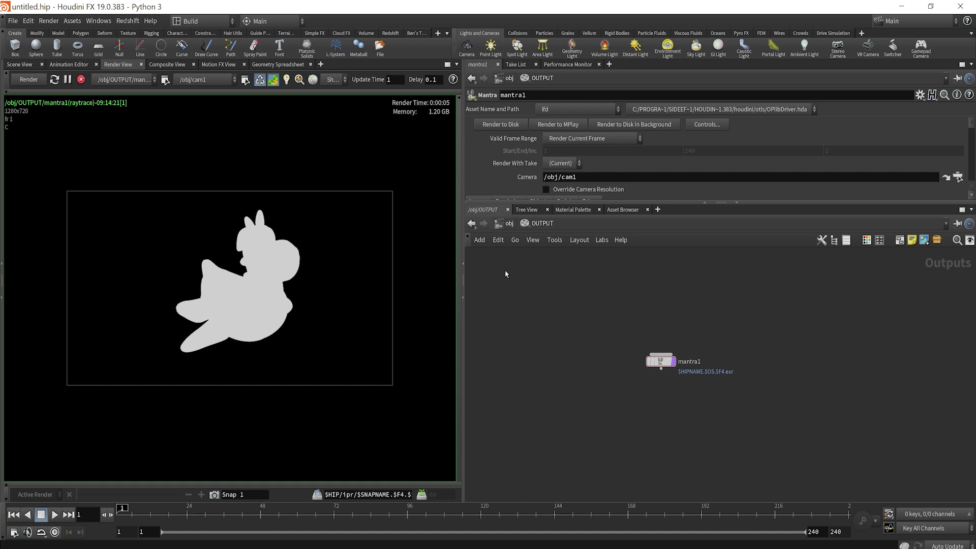
# Hide the prep object and bring its OUT geometry into RENDER_toy with an Object Merge.
pyautogui.click(510, 224)
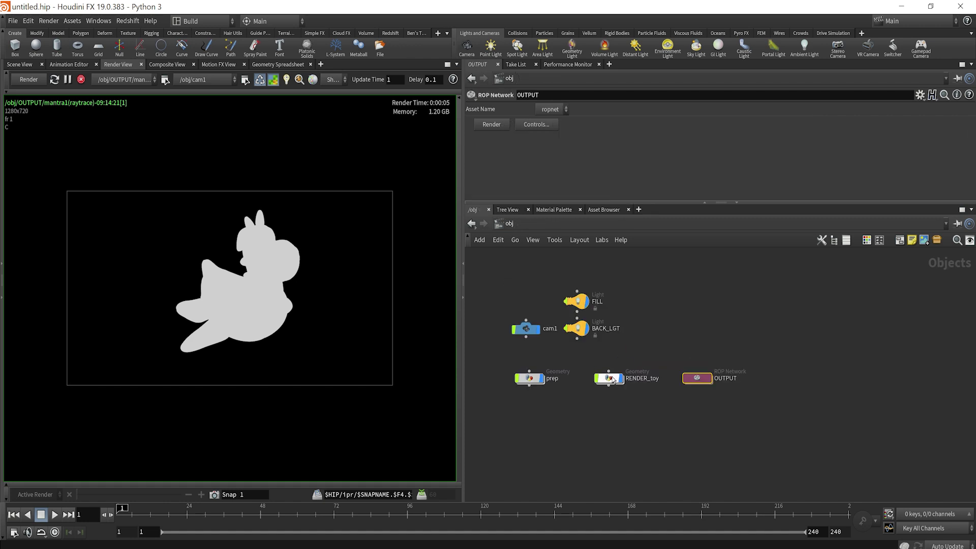
pyautogui.click(543, 381)
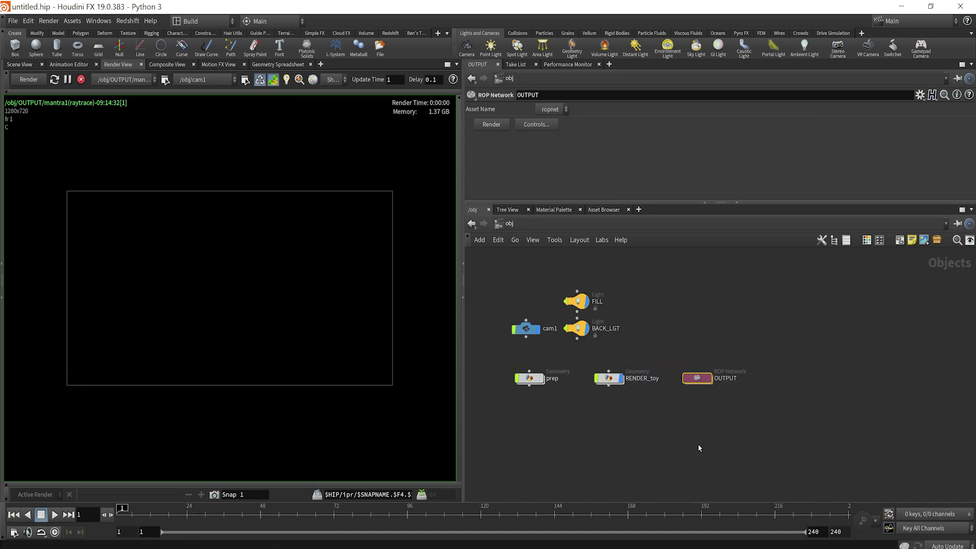
pyautogui.doubleClick(608, 379)
pyautogui.press('Tab')
pyautogui.write('obj')
pyautogui.press('Return')
pyautogui.click(661, 374)
pyautogui.write('../../proep/OUT')
pyautogui.press('Return')
pyautogui.click(506, 223)
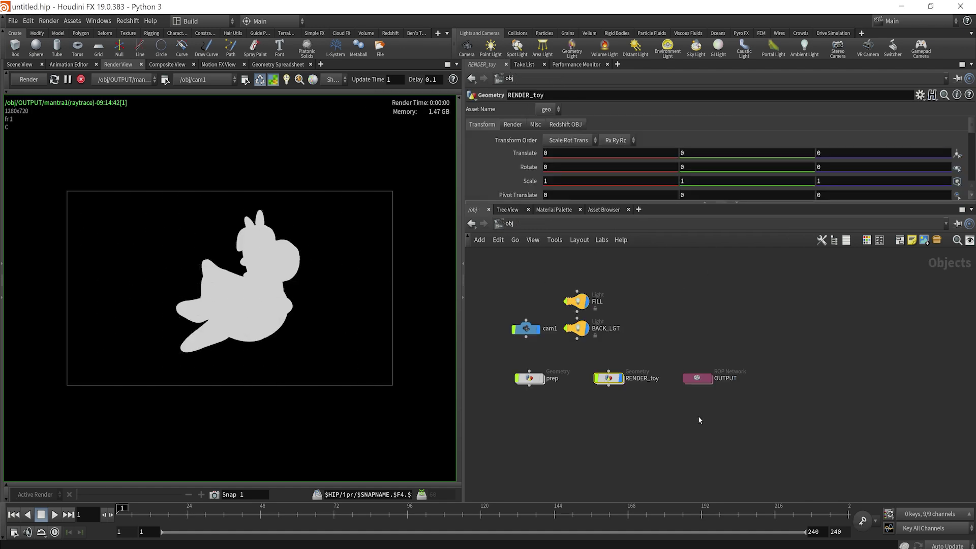
# On mantra1 in OUTPUT, clear Candidate Objects and set Force Objects to RENDER_*.
pyautogui.doubleClick(695, 377)
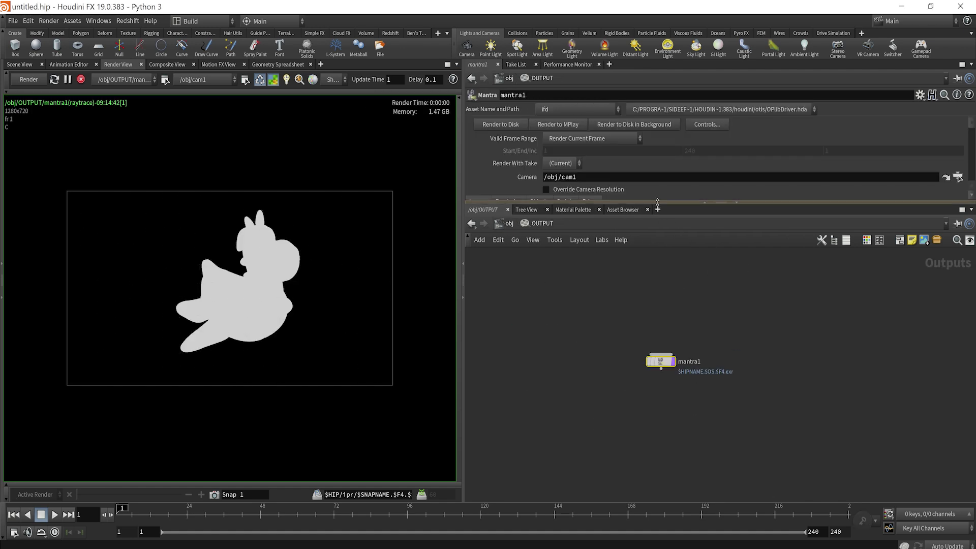
pyautogui.moveTo(662, 204); pyautogui.dragTo(661, 275)
pyautogui.doubleClick(569, 219)
pyautogui.press('BackSpace')
pyautogui.click(565, 229)
pyautogui.write('RENDER')
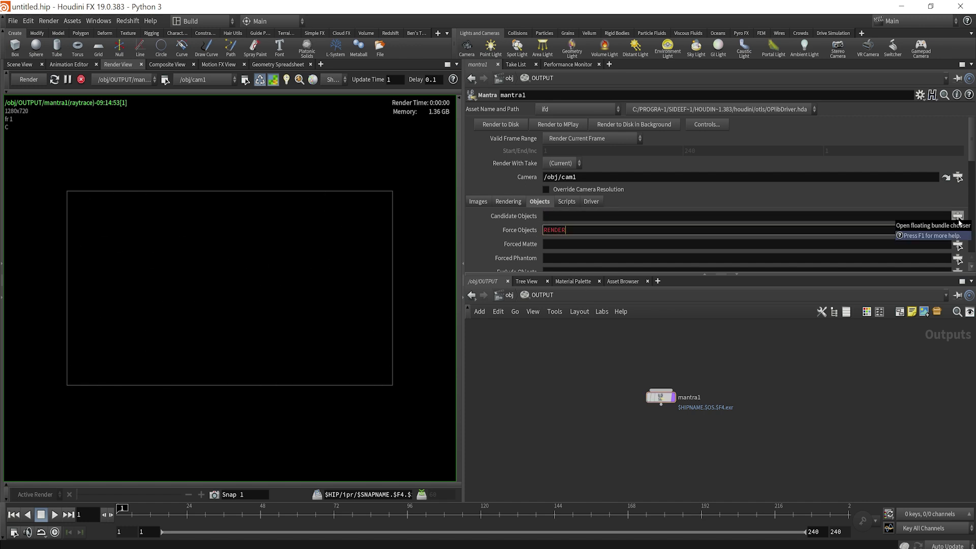
pyautogui.write('_*')
pyautogui.press('Return')
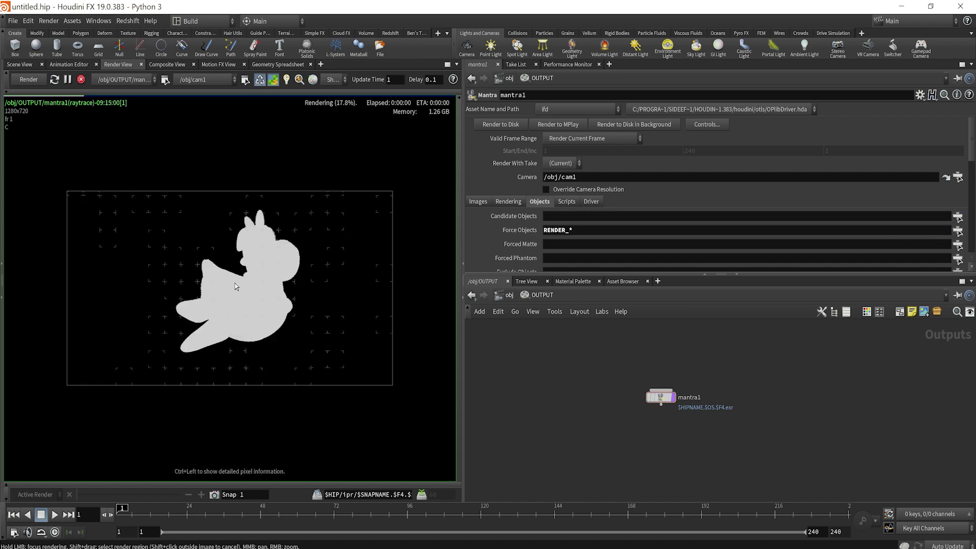
# Open the 2mats material builder inside matnet1 of the prep object.
pyautogui.click(509, 296)
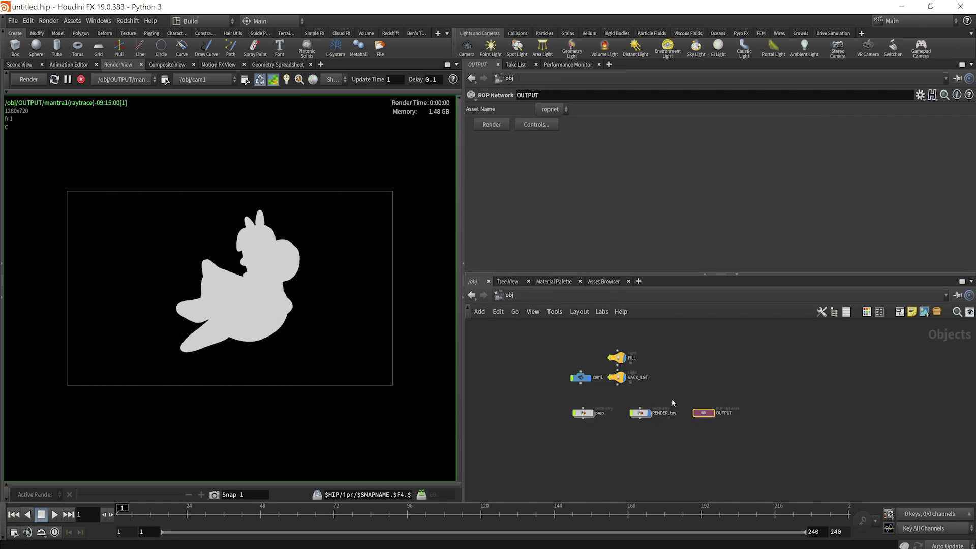
pyautogui.scroll(2, 686, 427)
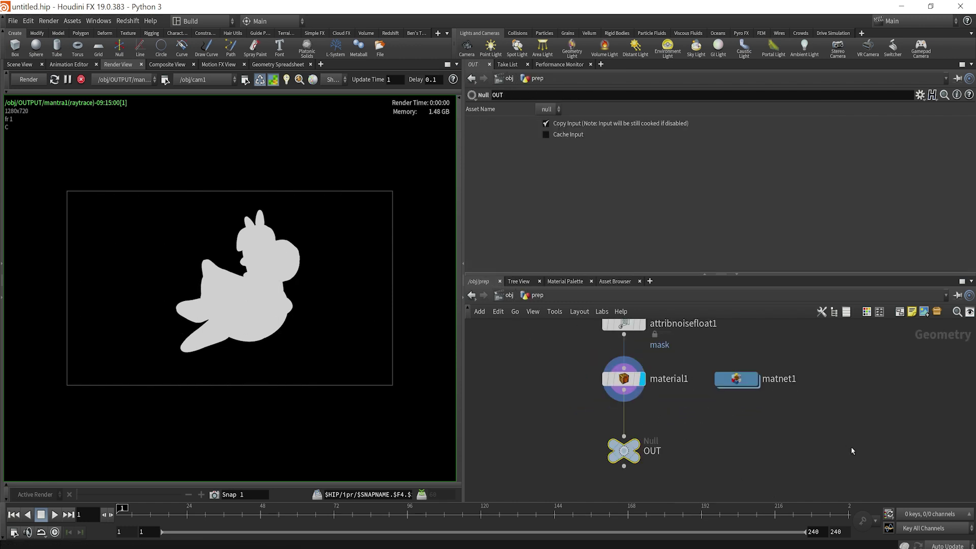
pyautogui.moveTo(750, 407); pyautogui.dragTo(730, 426, button='middle')
pyautogui.doubleClick(703, 400)
pyautogui.doubleClick(611, 394)
pyautogui.scroll(2, 696, 372)
# Add a Classic Shader Core and a Compute Lighting node between surface_globals and surface_output.
pyautogui.press('Tab')
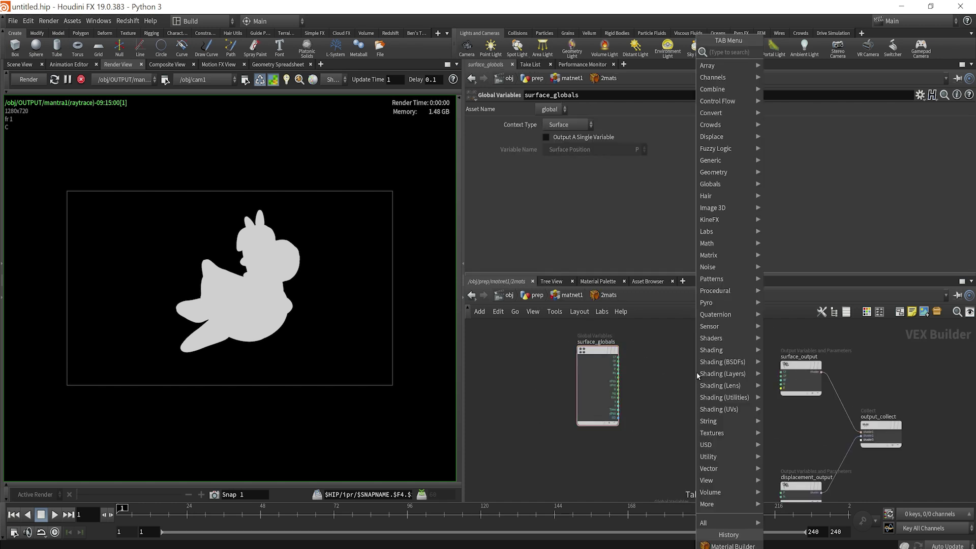
pyautogui.write('clas')
pyautogui.press('Down')
pyautogui.press('Down')
pyautogui.press('Return')
pyautogui.click(696, 372)
pyautogui.click(697, 375)
pyautogui.press('Tab')
pyautogui.write('comp')
pyautogui.press('Return')
pyautogui.click(704, 363)
pyautogui.scroll(2, 676, 356)
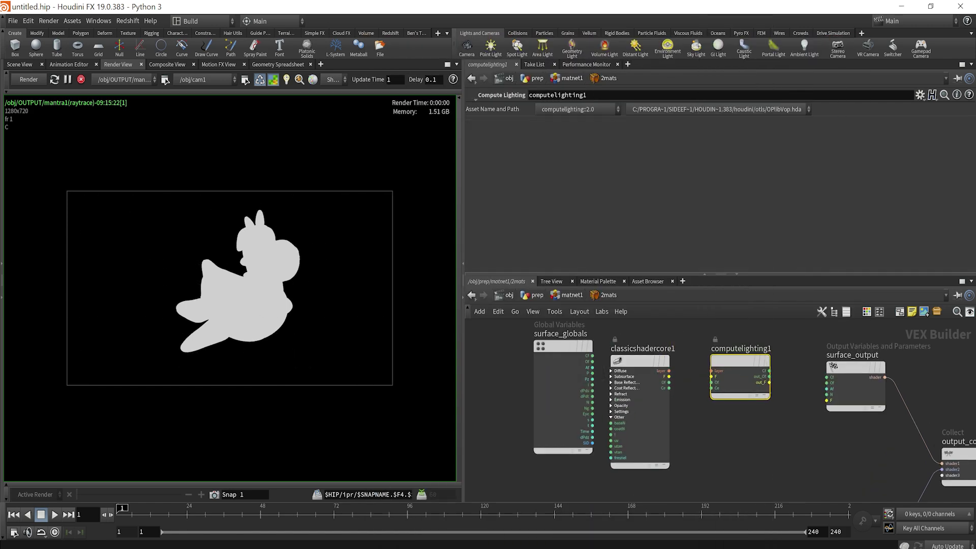
# Wire the shader core's layer, F, Of and Ce outputs into computelighting1 and its outputs into surface_output.
pyautogui.scroll(2, 683, 366)
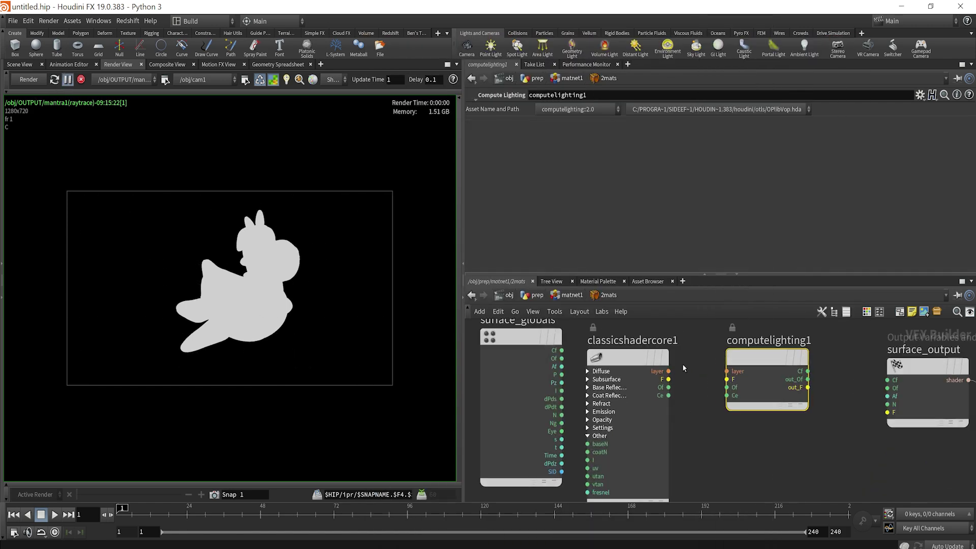
pyautogui.click(668, 371)
pyautogui.click(727, 372)
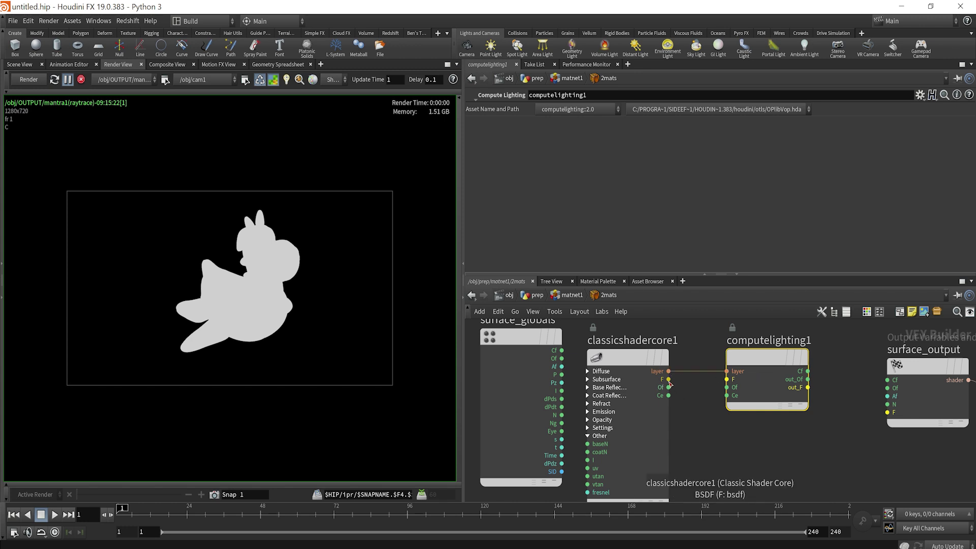
pyautogui.click(667, 379)
pyautogui.click(726, 380)
pyautogui.click(668, 387)
pyautogui.click(726, 387)
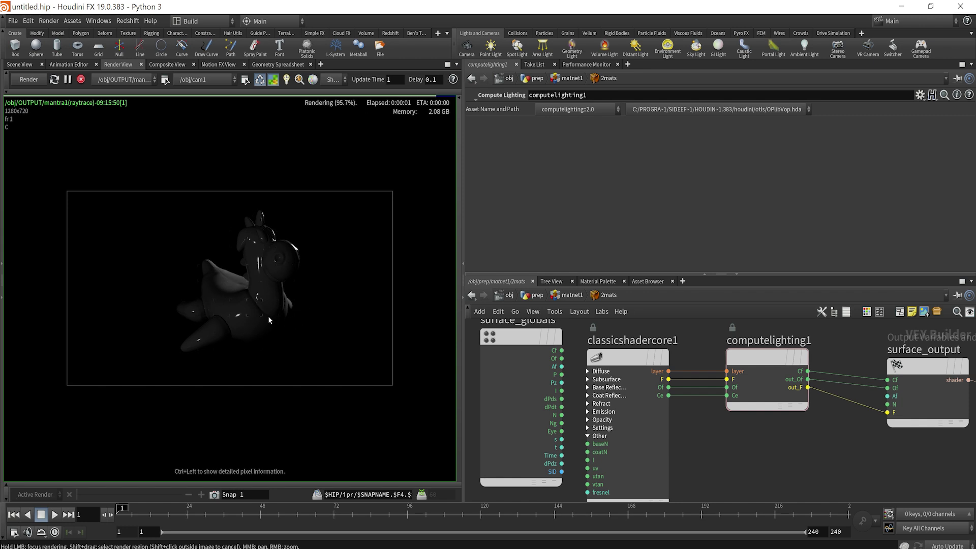
pyautogui.scroll(2, 272, 287)
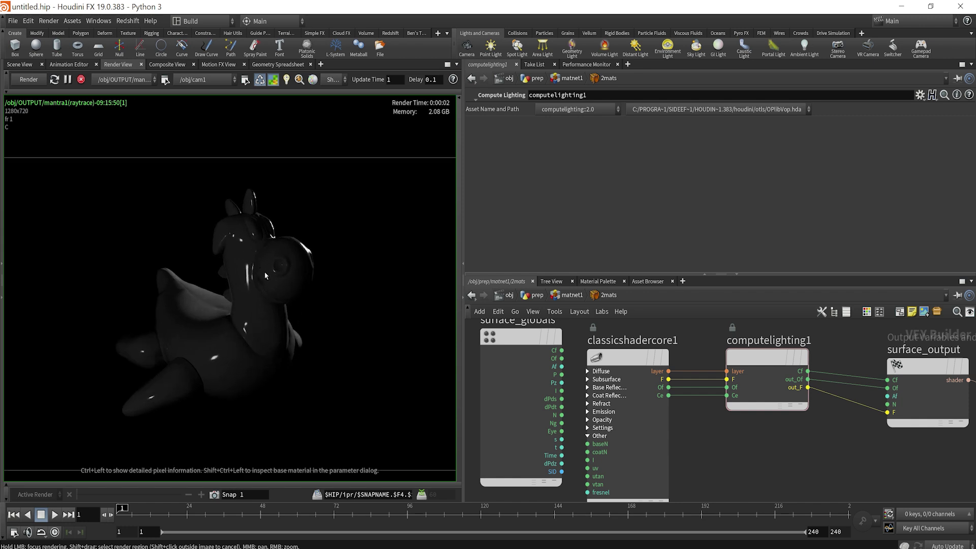
# Move the Classic Shader Core node away from computelighting1 and rename it RED_WET.
pyautogui.scroll(-6, 772, 410)
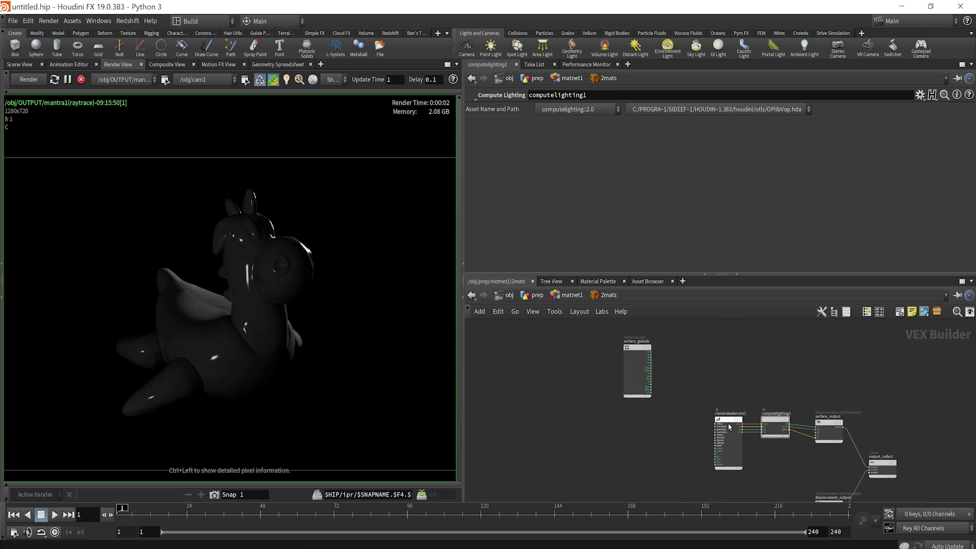
pyautogui.moveTo(720, 421); pyautogui.dragTo(700, 369)
pyautogui.scroll(3, 701, 370)
pyautogui.doubleClick(712, 358)
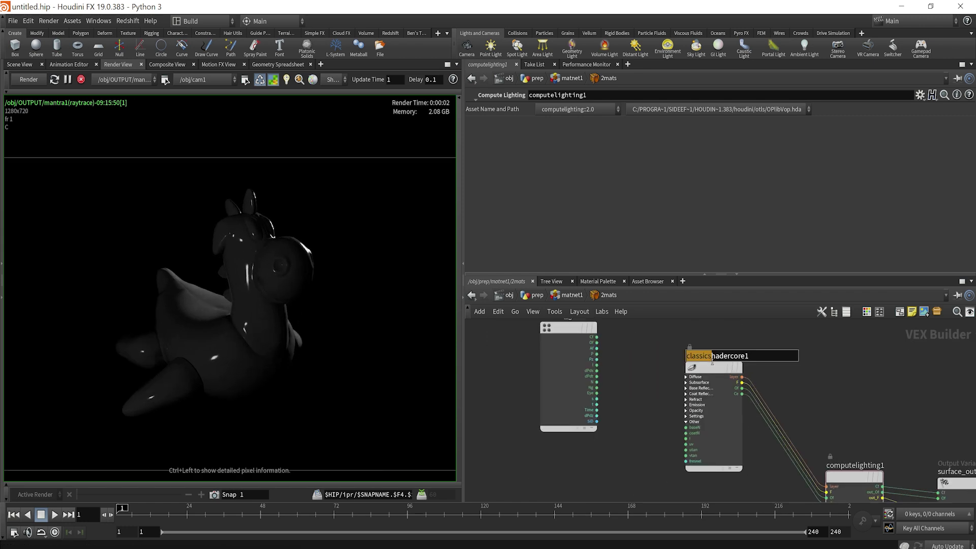
pyautogui.write('RED_WET')
pyautogui.press('Return')
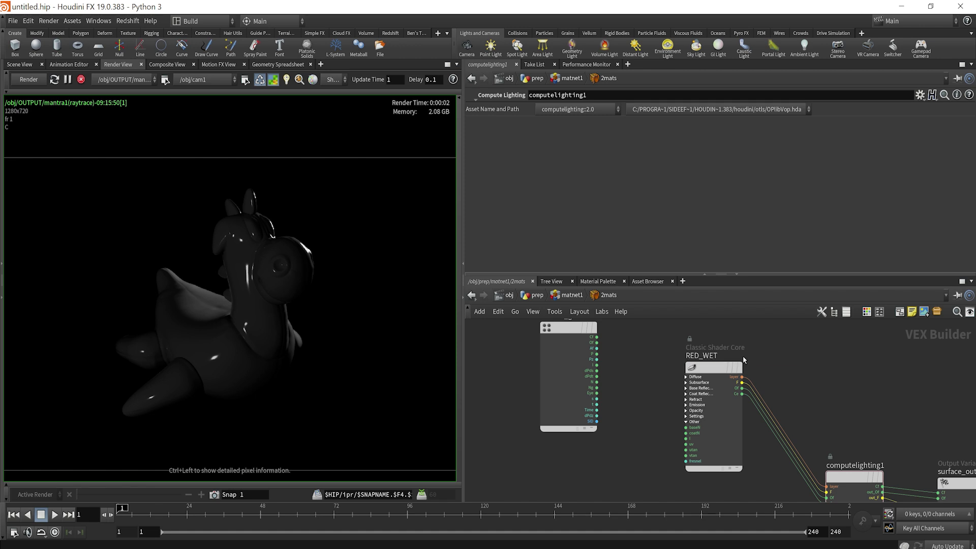
# Duplicate RED_WET below the original and rename the copy BLUE_ROUGH.
pyautogui.scroll(-3, 787, 372)
pyautogui.moveTo(786, 372); pyautogui.dragTo(744, 400, button='middle')
pyautogui.scroll(-3, 700, 437)
pyautogui.keyDown('alt'); pyautogui.moveTo(696, 381); pyautogui.dragTo(698, 432); pyautogui.keyUp('alt')
pyautogui.scroll(4, 698, 431)
pyautogui.doubleClick(690, 414)
pyautogui.write('BLUE')
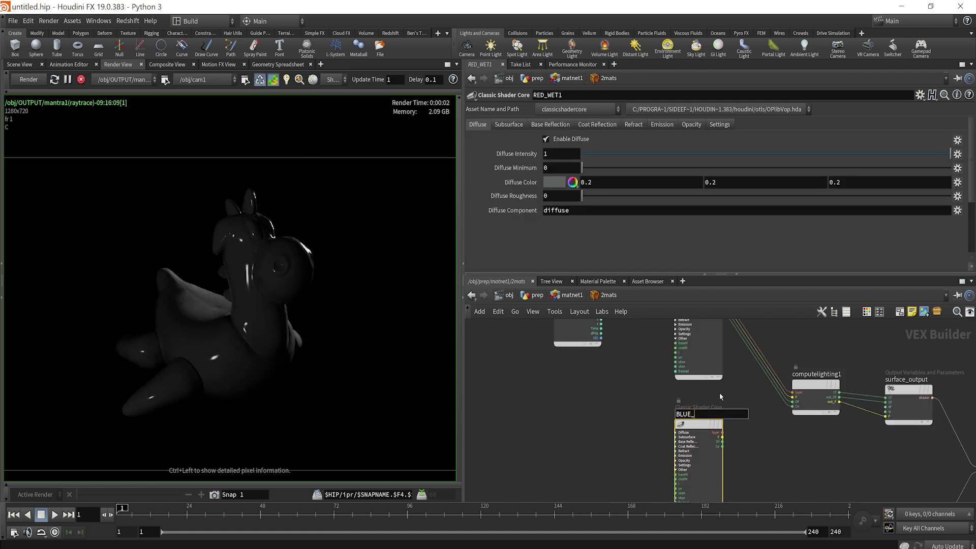
pyautogui.write('_ROUGH')
pyautogui.press('Return')
# Add a Layer Mix node to the 2mats network for blending the two shaders.
pyautogui.scroll(-2, 724, 432)
pyautogui.press('Tab')
pyautogui.write('mix')
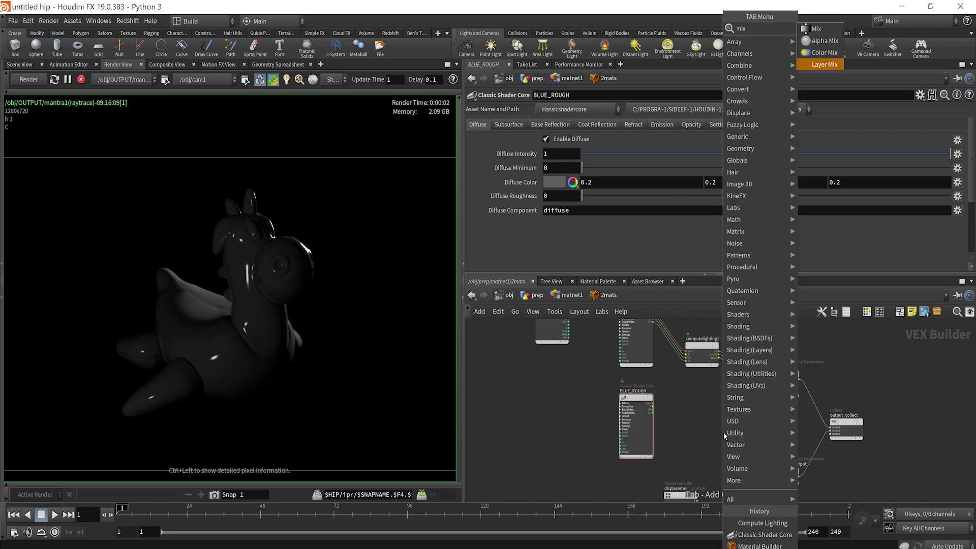
pyautogui.press('Return')
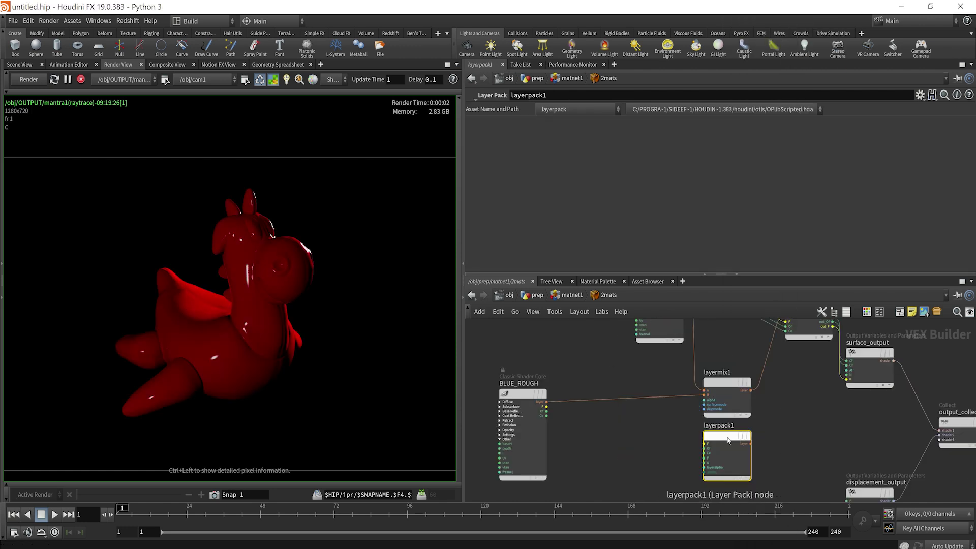
# Place layerpack1 beside BLUE_ROUGH and connect BLUE_ROUGH's F output to its F input.
pyautogui.moveTo(728, 440); pyautogui.dragTo(626, 425)
pyautogui.scroll(2, 562, 410)
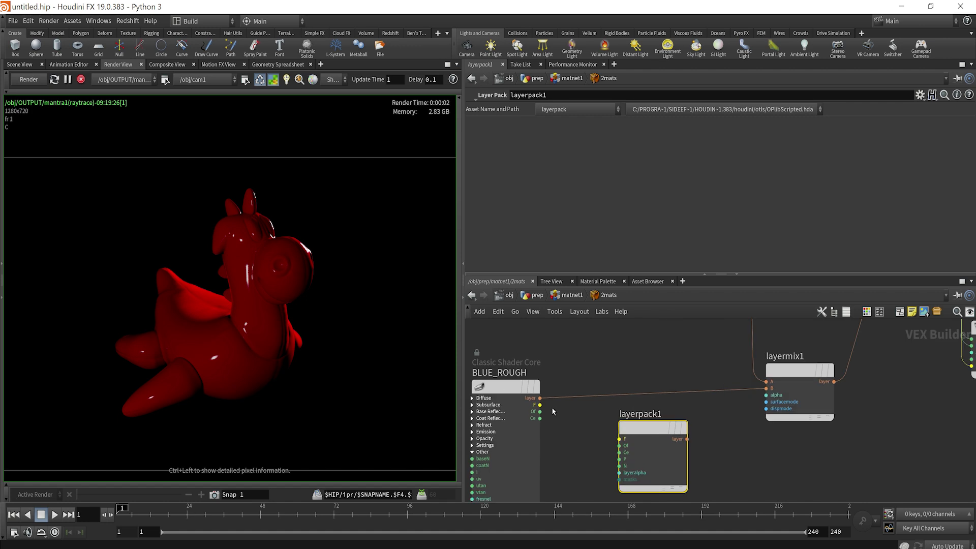
pyautogui.moveTo(539, 404); pyautogui.dragTo(619, 438)
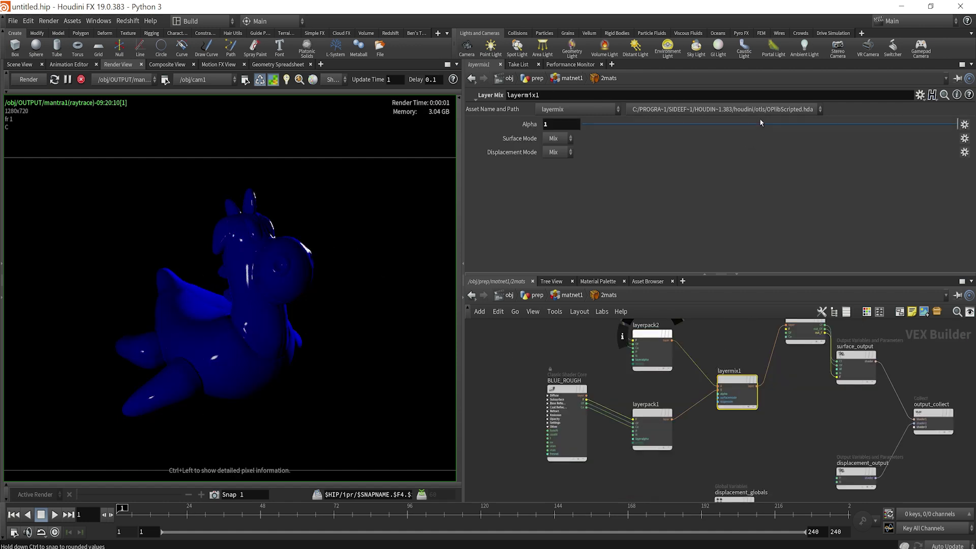
# Set layermix1's Alpha to 0.0183 and spread out the layer nodes in the network.
pyautogui.moveTo(760, 123); pyautogui.dragTo(672, 132)
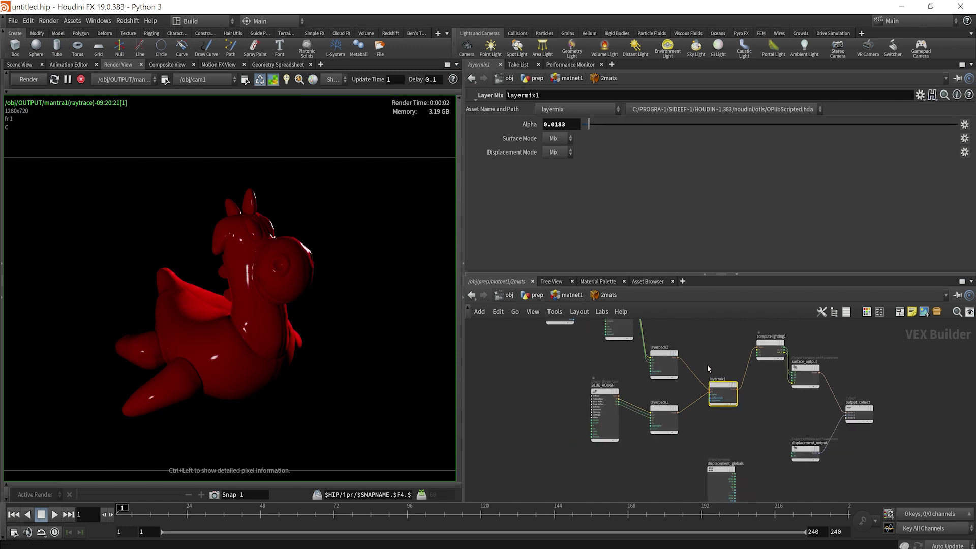
pyautogui.moveTo(708, 366); pyautogui.dragTo(753, 433, button='middle')
pyautogui.moveTo(711, 479); pyautogui.dragTo(701, 428, button='middle')
pyautogui.scroll(1, 701, 428)
pyautogui.moveTo(702, 426); pyautogui.dragTo(684, 399)
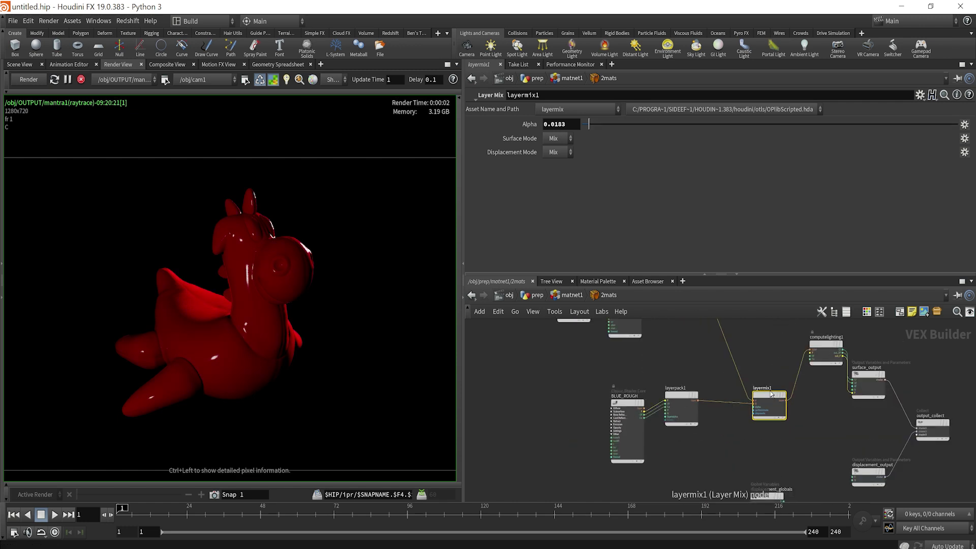
# Add a Bind node below layerpack1, pause the render preview and set the node's Name parameter to mask.
pyautogui.moveTo(699, 459); pyautogui.dragTo(715, 412, button='middle')
pyautogui.click(715, 412)
pyautogui.press('Tab')
pyautogui.write('bind')
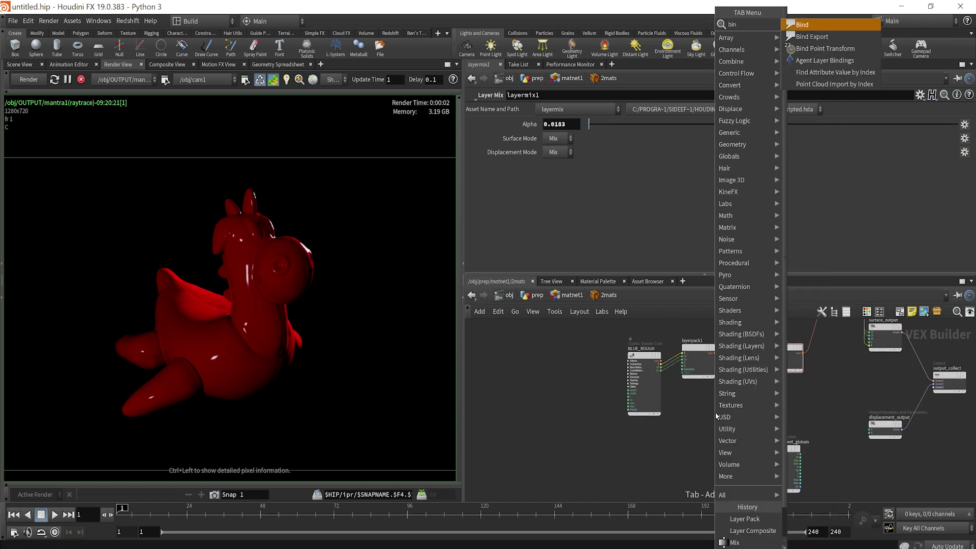
pyautogui.press('Return')
pyautogui.click(715, 413)
pyautogui.click(54, 79)
pyautogui.moveTo(571, 123); pyautogui.dragTo(462, 112)
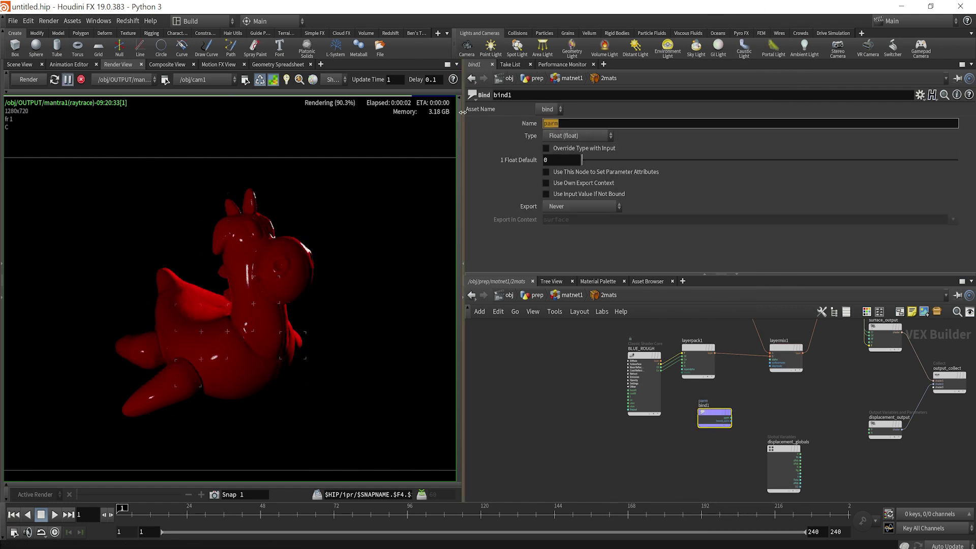
pyautogui.write('mask')
pyautogui.press('Return')
# Connect the Bind node's mask output to layermix1's alpha input and check the blend in the resumed render preview.
pyautogui.scroll(3, 793, 356)
pyautogui.click(730, 417)
pyautogui.click(766, 372)
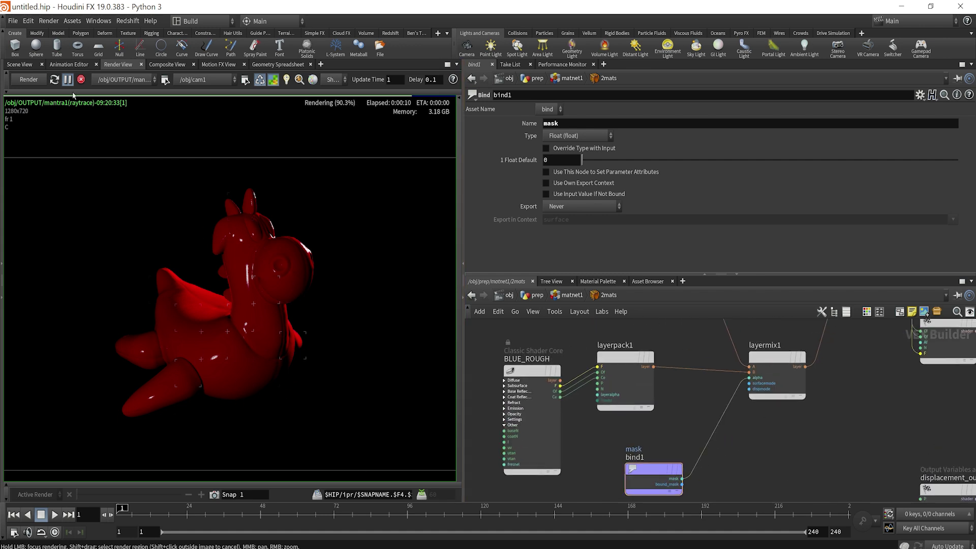
pyautogui.moveTo(226, 340); pyautogui.dragTo(260, 331, button='middle')
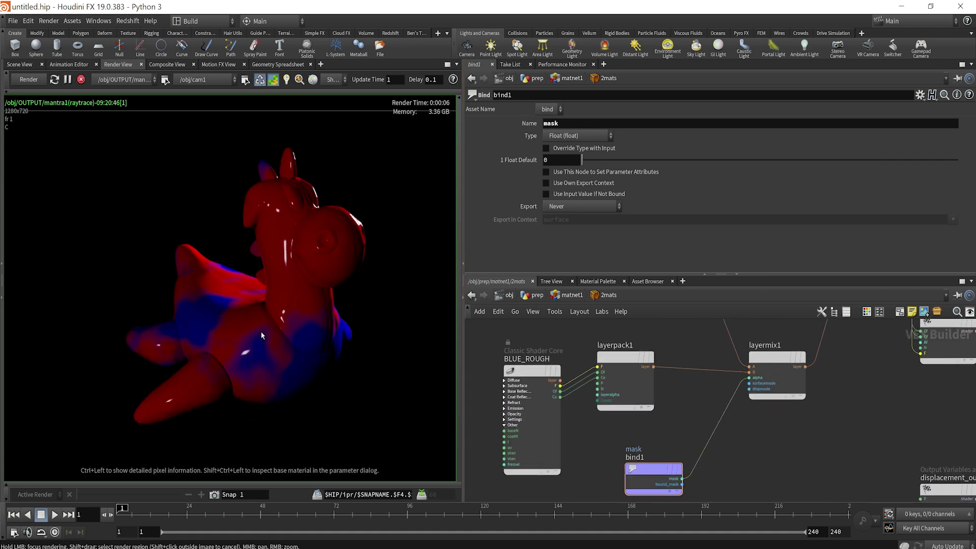
pyautogui.scroll(-2, 264, 338)
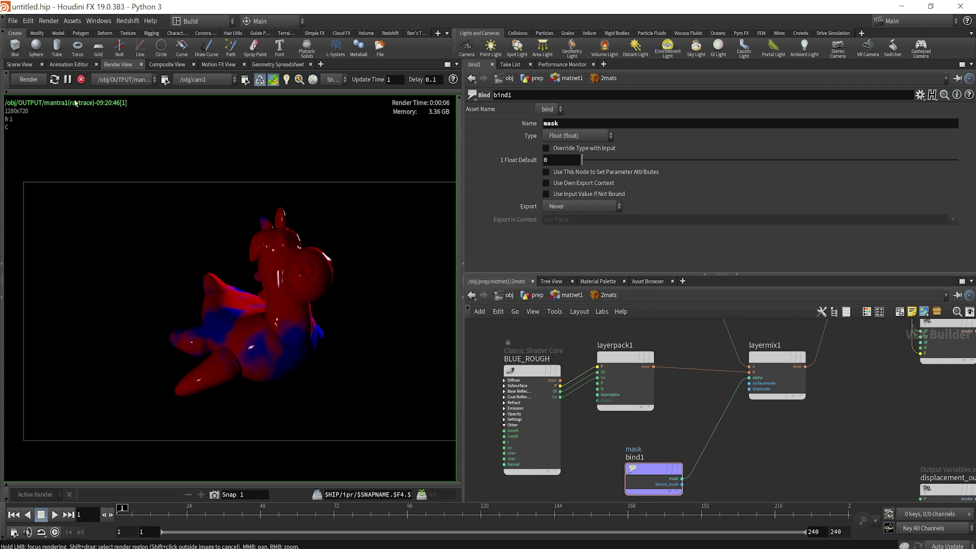
# Orbit the scene view around the toy, create an area light from that view and name it RIM.
pyautogui.click(19, 65)
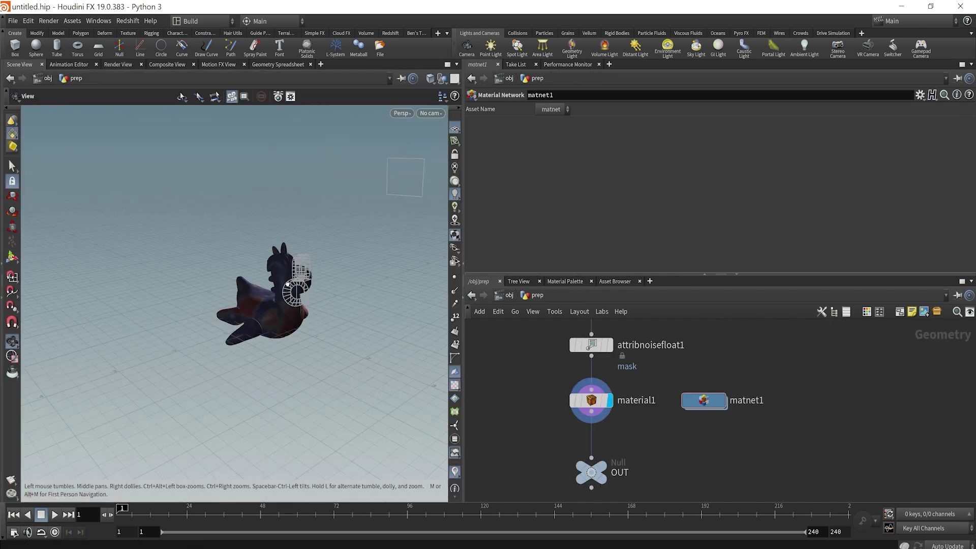
pyautogui.moveTo(288, 283); pyautogui.dragTo(372, 266)
pyautogui.keyDown('ctrl'); pyautogui.click(543, 47); pyautogui.keyUp('ctrl')
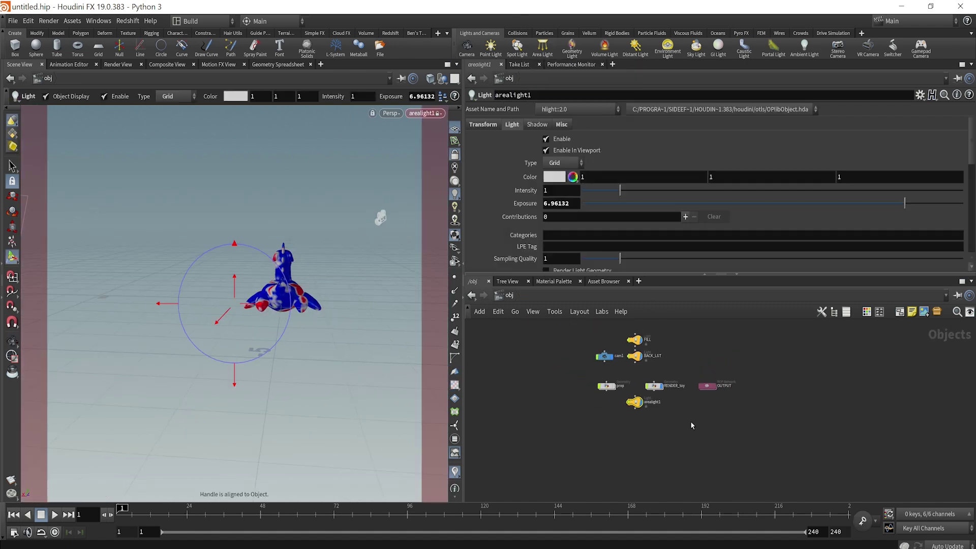
pyautogui.write('RIM')
pyautogui.press('Return')
# Reposition the RIM light through its own view so that it aims at the toy.
pyautogui.press('Escape')
pyautogui.moveTo(333, 225); pyautogui.dragTo(276, 248)
pyautogui.moveTo(276, 248); pyautogui.dragTo(266, 241, button='middle')
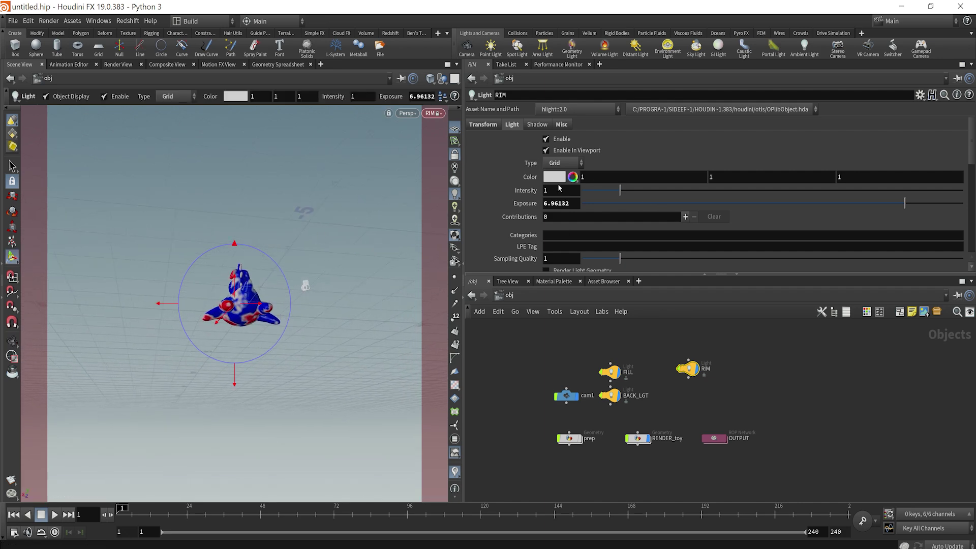
# Set the RIM light's area size to 5 by 5 and change its type to Disk.
pyautogui.scroll(-3, 562, 191)
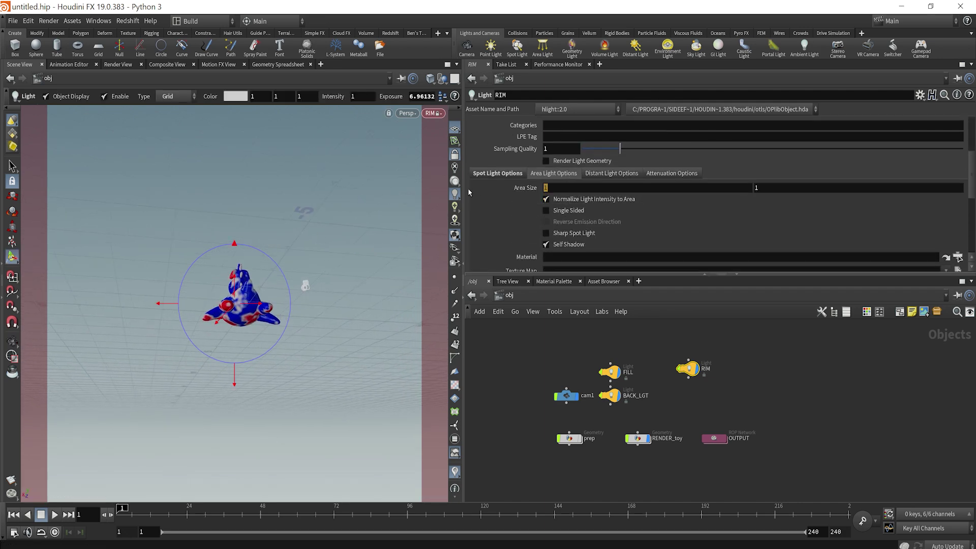
pyautogui.scroll(3, 562, 168)
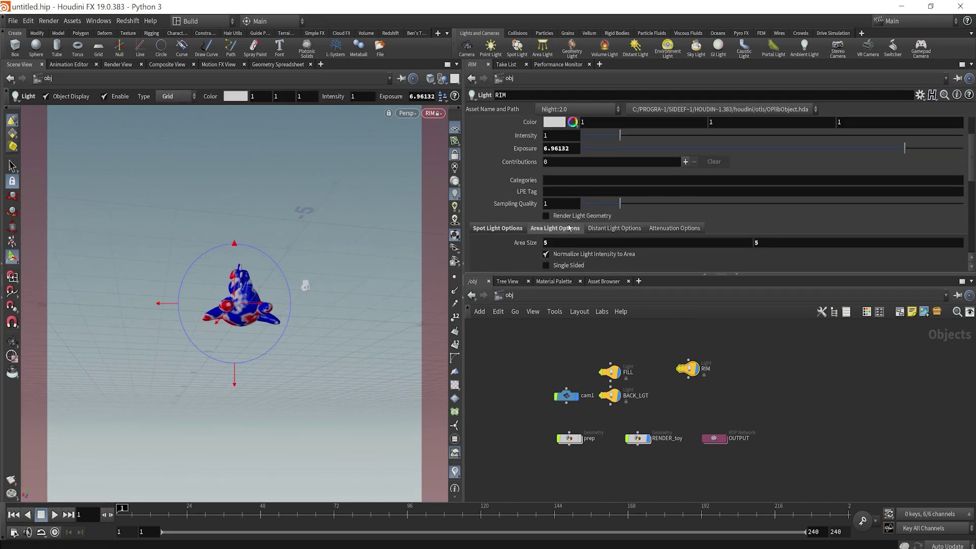
pyautogui.click(562, 167)
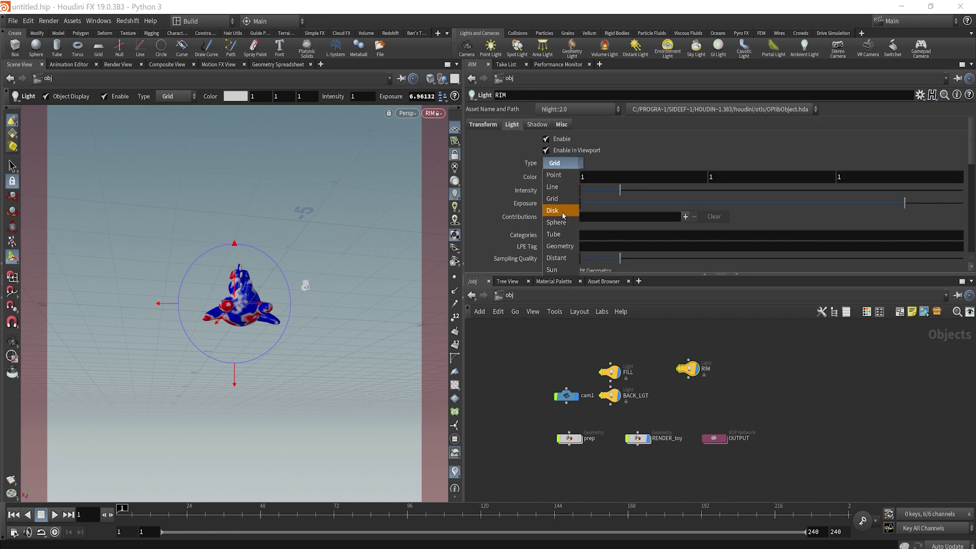
pyautogui.click(559, 206)
# Bring up the render preview and tint the RIM light warm with color 1, 0.77224, 0.416.
pyautogui.click(118, 65)
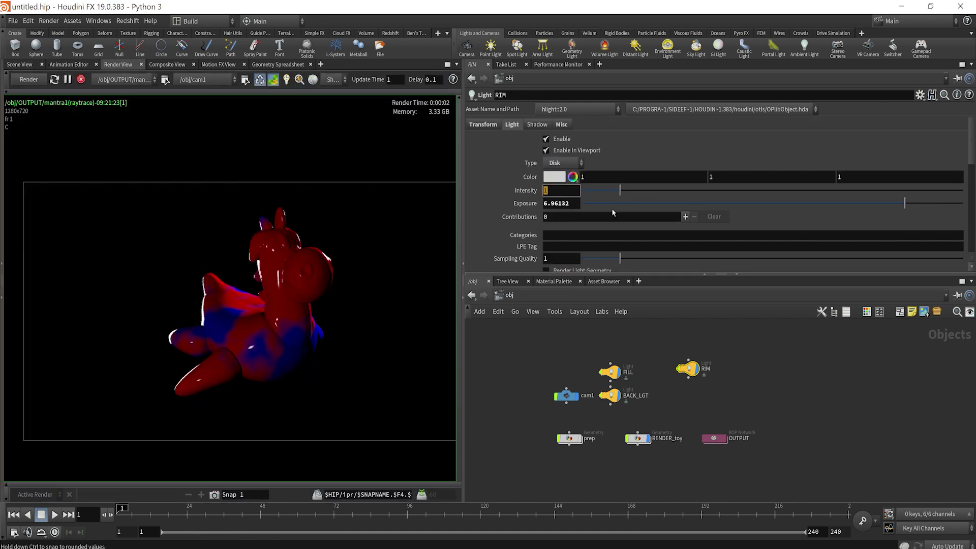
pyautogui.click(569, 173)
pyautogui.moveTo(655, 224); pyautogui.dragTo(622, 224)
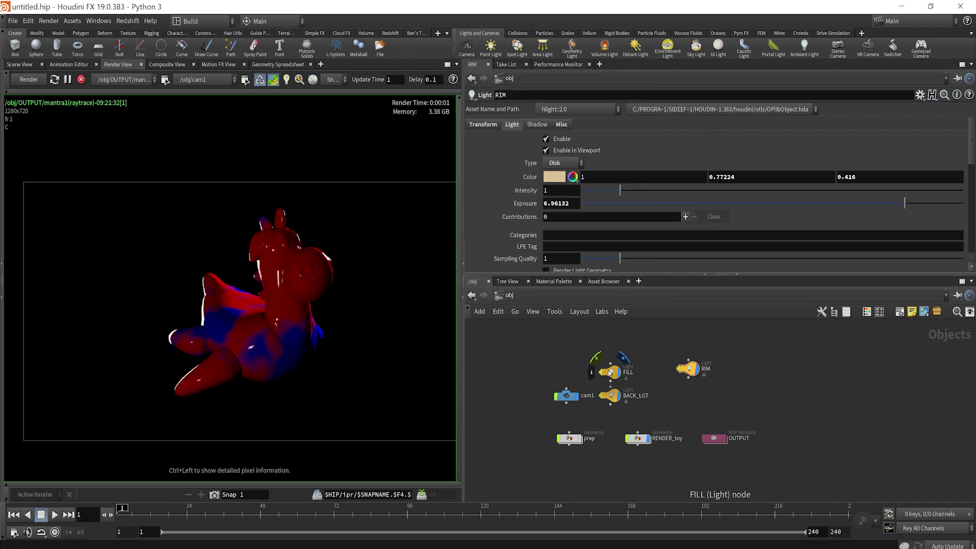
# Set the FILL light's area size to 5 by 5 and its intensity to 0.2.
pyautogui.click(610, 373)
pyautogui.scroll(-5, 592, 209)
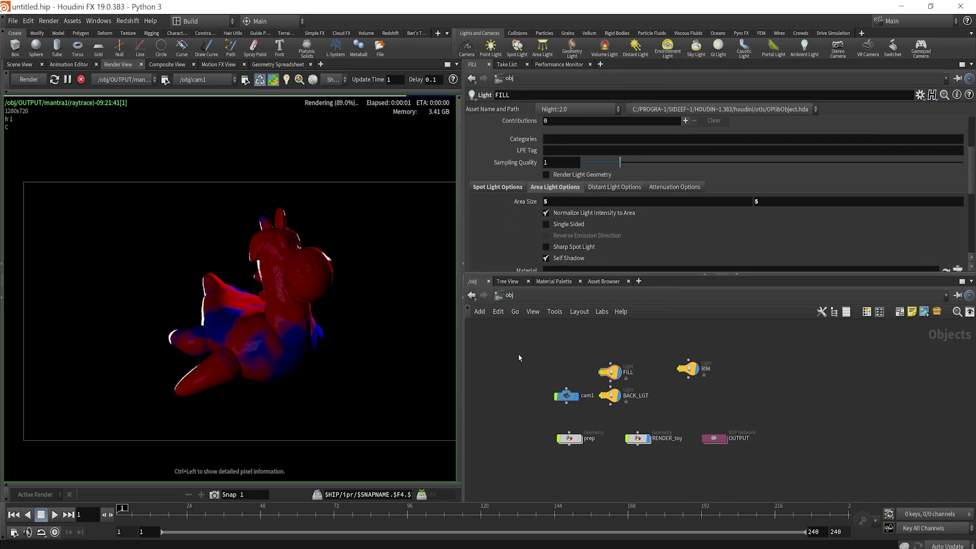
pyautogui.scroll(5, 571, 111)
pyautogui.write('.2')
pyautogui.press('Return')
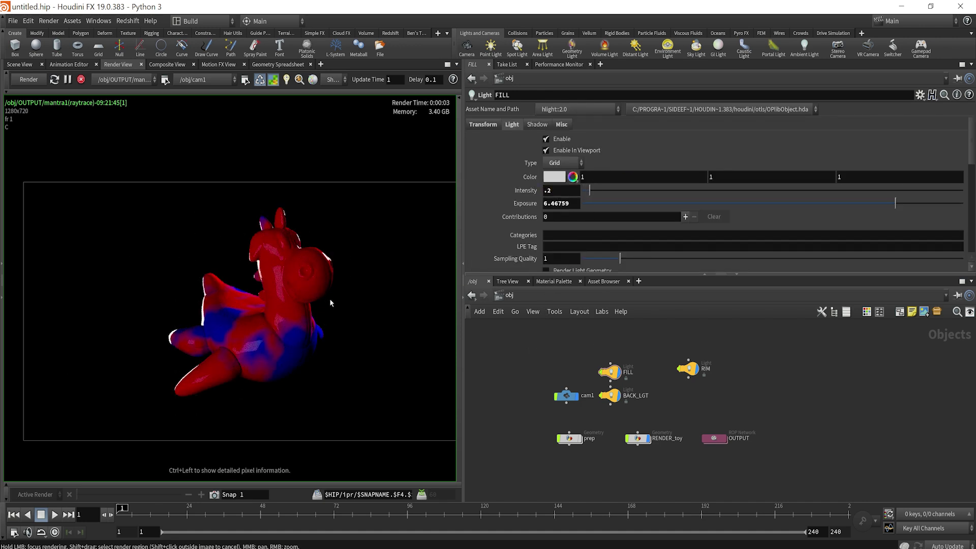
# Set the BACK_LGT light's area size to 5 by 5.
pyautogui.click(597, 400)
pyautogui.scroll(-3, 559, 213)
pyautogui.write('5')
pyautogui.press('Return')
pyautogui.scroll(1, 571, 199)
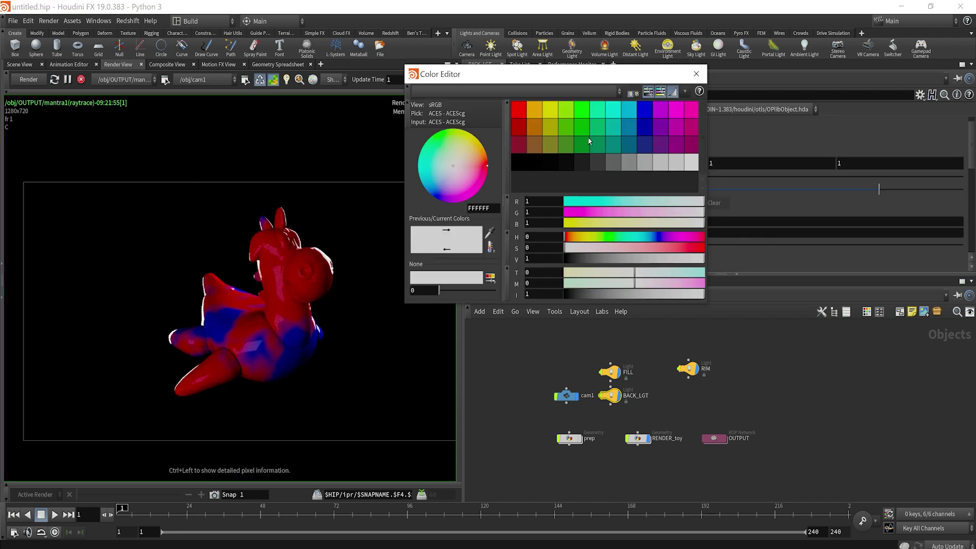
# Color the BACK_LGT light orange with 1, 0.46648, 0.22 and change its type to Disk.
pyautogui.click(545, 114)
pyautogui.click(573, 237)
pyautogui.moveTo(624, 249); pyautogui.dragTo(654, 249)
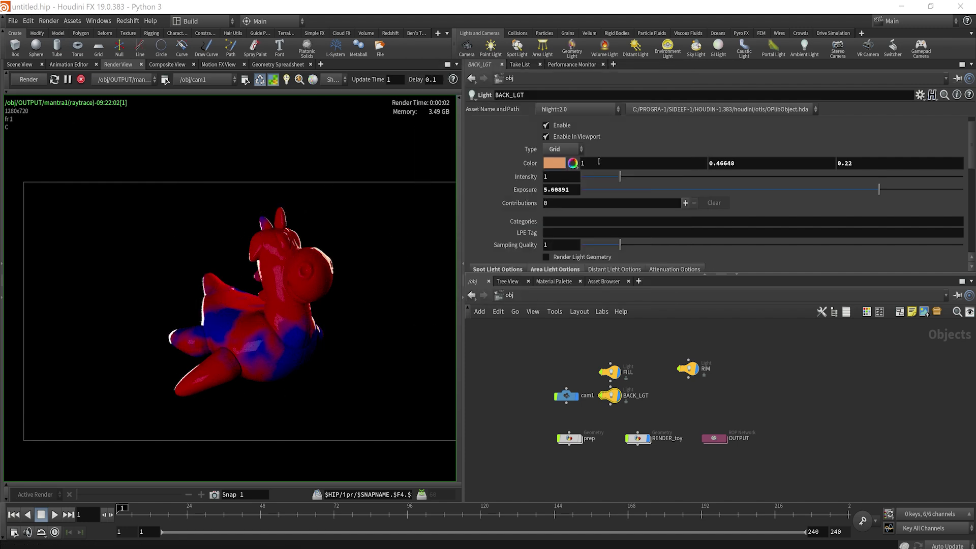
pyautogui.click(562, 149)
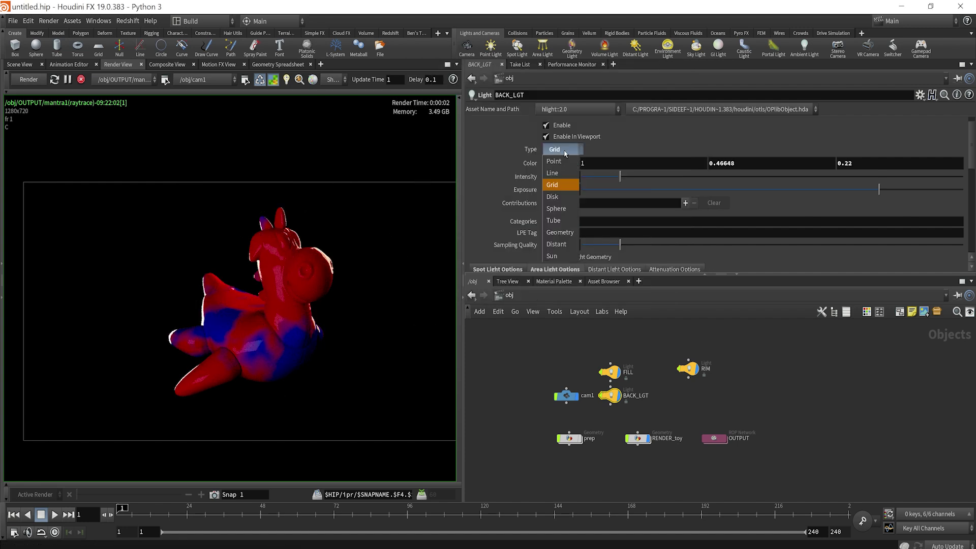
pyautogui.click(552, 197)
# Look through BACK_LGT in the scene view and reposition it around the toy, farther away.
pyautogui.click(19, 64)
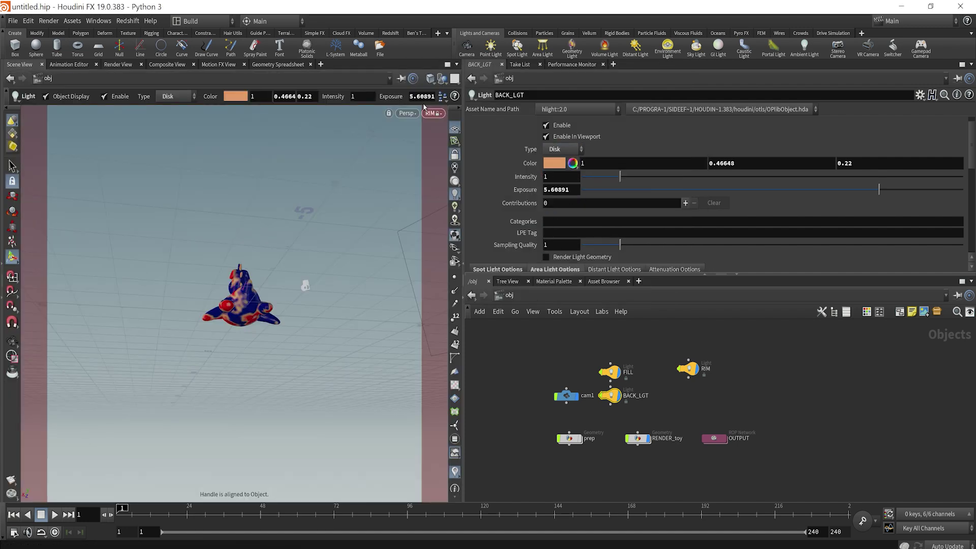
pyautogui.click(438, 113)
pyautogui.click(478, 186)
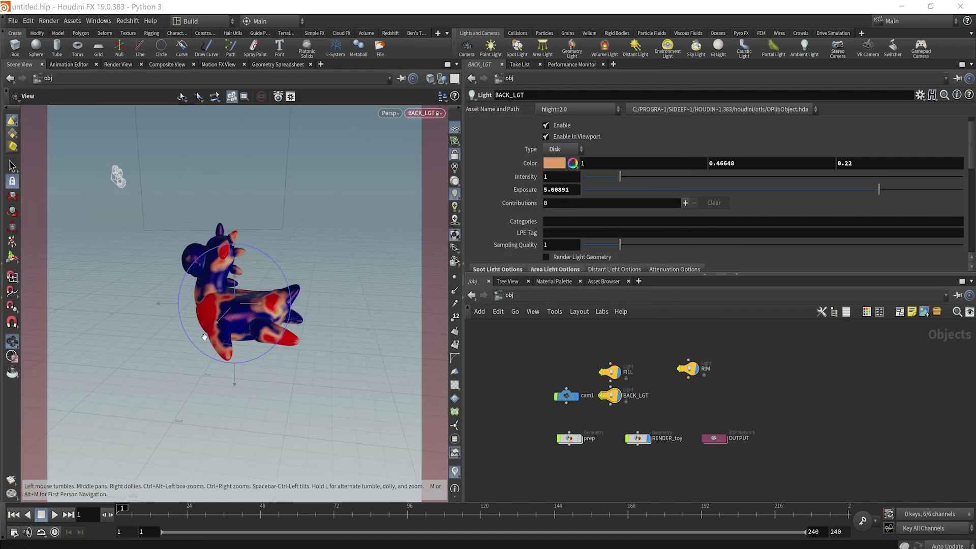
pyautogui.moveTo(233, 304); pyautogui.dragTo(256, 313)
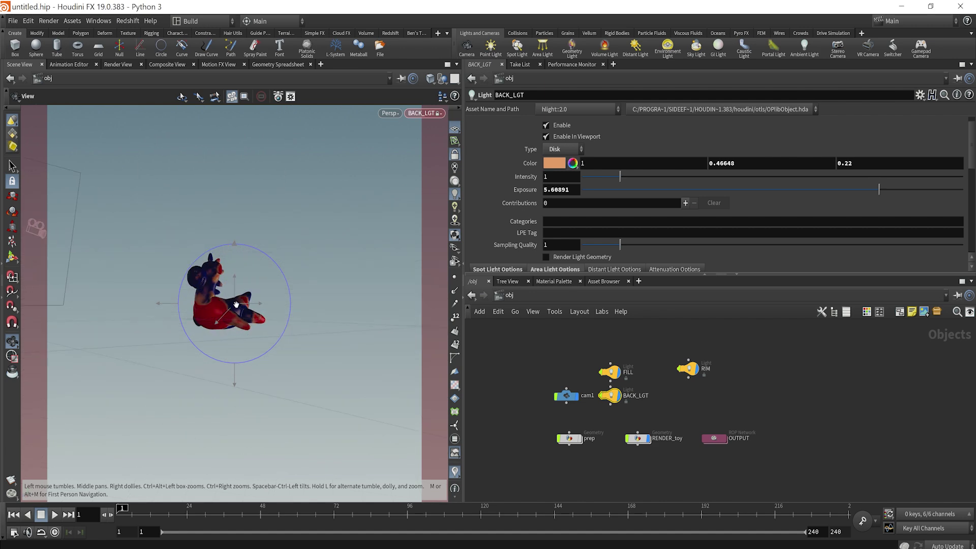
# Tear off the render view into its own floating window beside the scene view.
pyautogui.click(118, 65)
pyautogui.rightClick(127, 66)
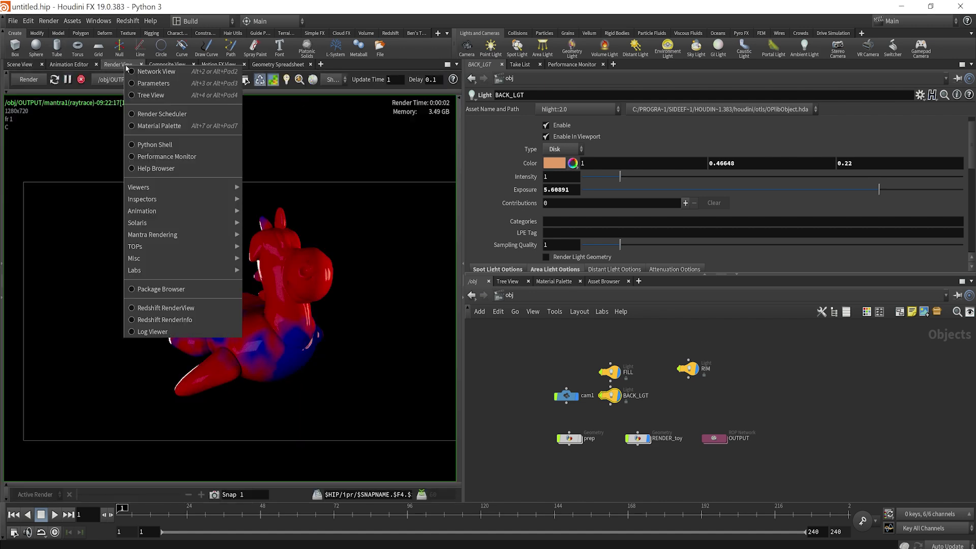
pyautogui.click(456, 65)
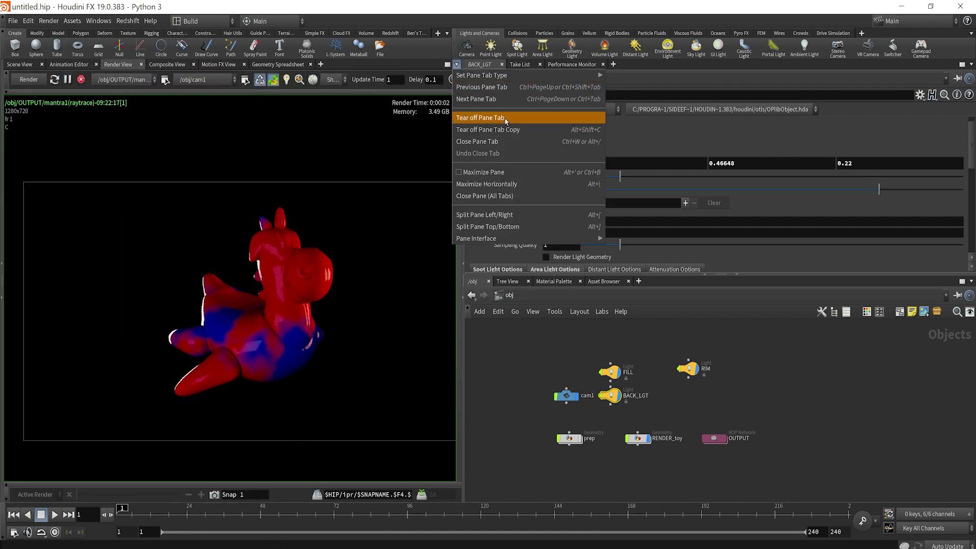
pyautogui.click(506, 119)
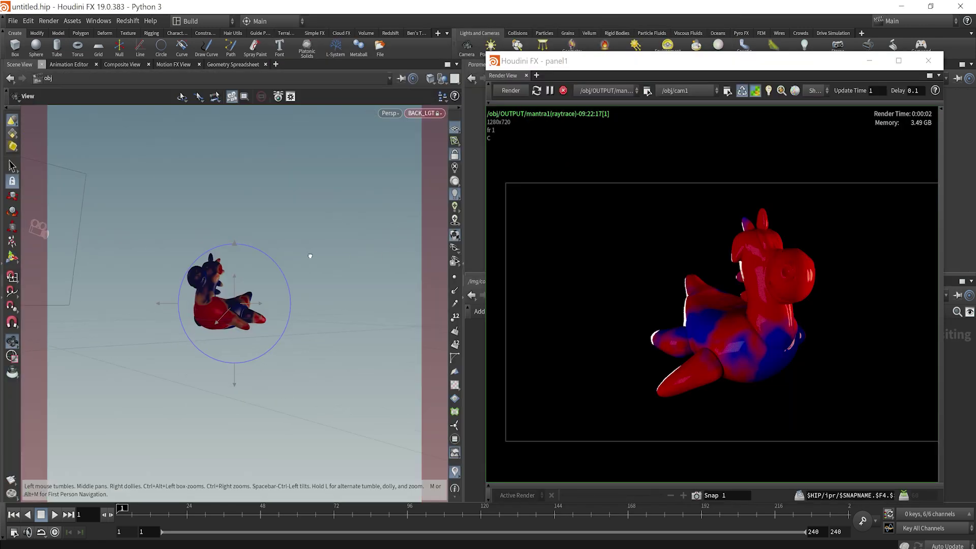
# Reposition BACK_LGT through its own view while checking the toy's edge highlights in the render preview.
pyautogui.keyDown('alt'); pyautogui.moveTo(305, 256); pyautogui.dragTo(261, 265); pyautogui.keyUp('alt')
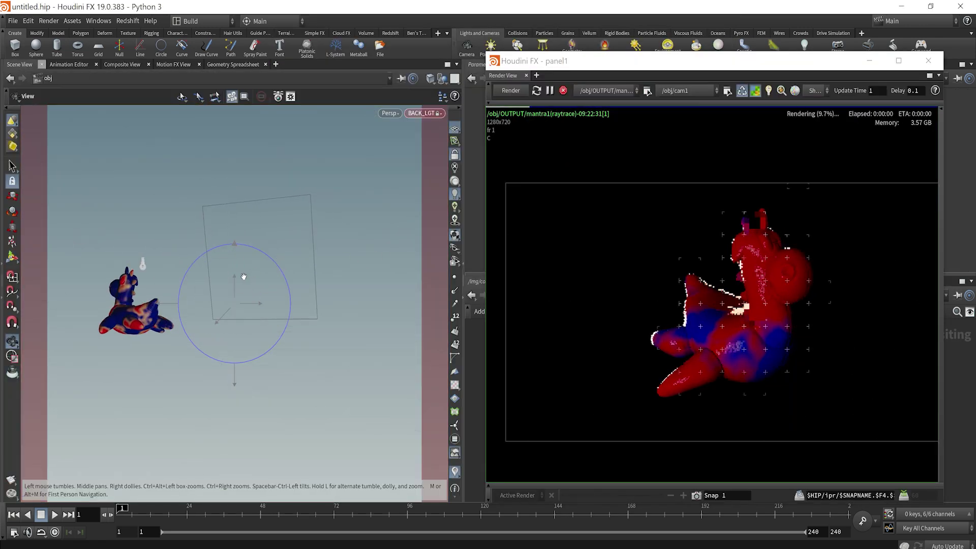
pyautogui.moveTo(244, 276); pyautogui.dragTo(323, 283, button='middle')
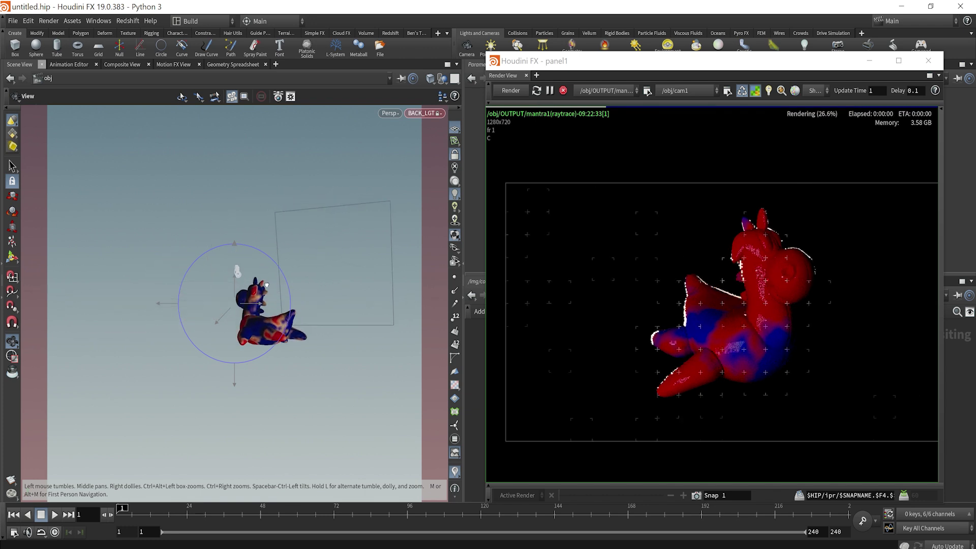
pyautogui.keyDown('alt'); pyautogui.moveTo(276, 289); pyautogui.dragTo(255, 294); pyautogui.keyUp('alt')
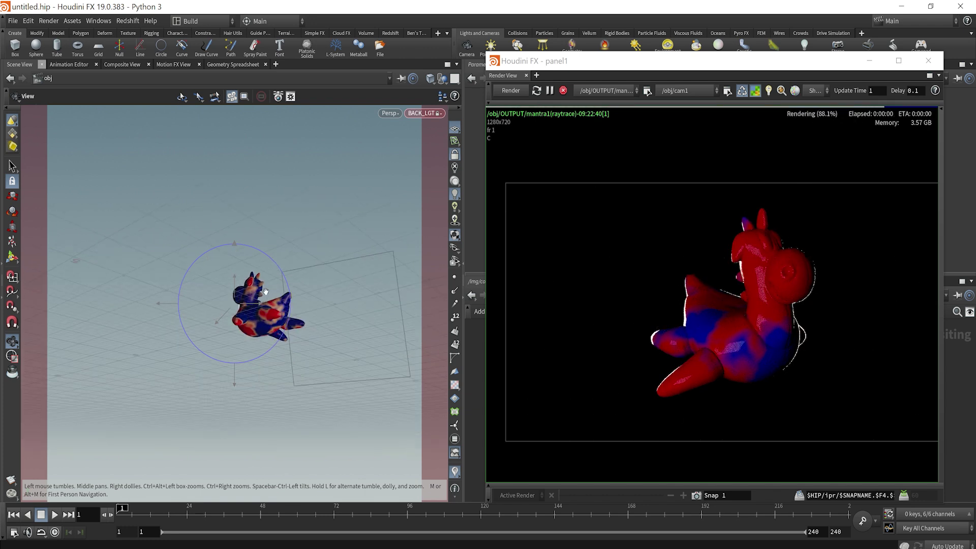
# Move the floating render window out of the way and link the scene view, parameter and network panes to group 1.
pyautogui.moveTo(775, 66); pyautogui.dragTo(385, 52)
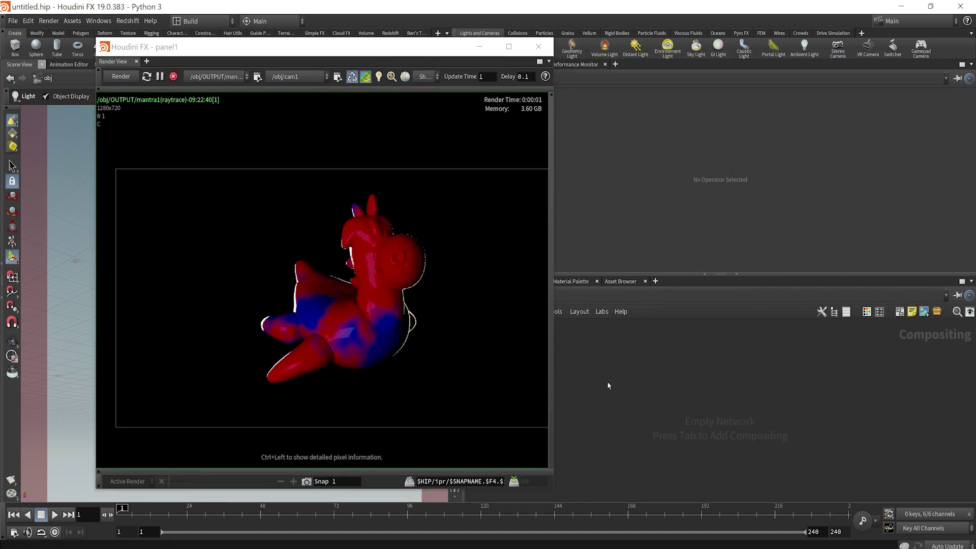
pyautogui.moveTo(402, 47); pyautogui.dragTo(298, 33)
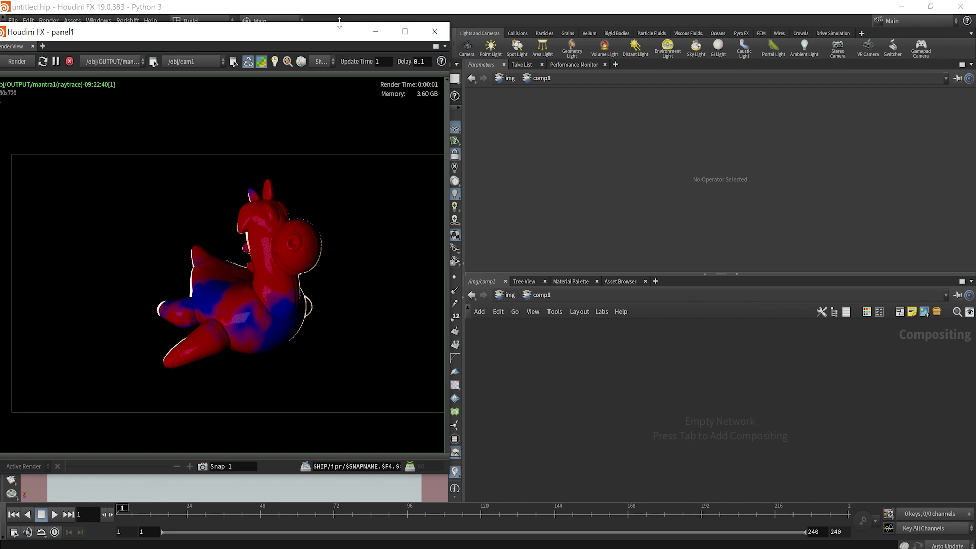
pyautogui.moveTo(336, 30); pyautogui.dragTo(580, 211)
pyautogui.click(401, 79)
pyautogui.click(434, 123)
pyautogui.click(957, 78)
pyautogui.click(920, 132)
pyautogui.click(957, 295)
pyautogui.click(918, 350)
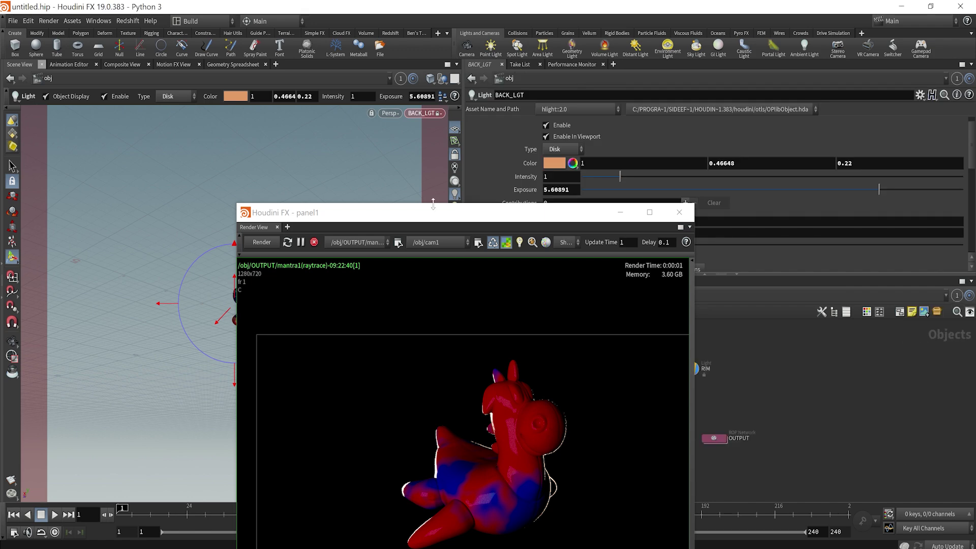
# Place the render window over the scene view and set the first area size value of BACK_LGT to 10.
pyautogui.moveTo(356, 212); pyautogui.dragTo(204, 56)
pyautogui.moveTo(776, 402); pyautogui.dragTo(896, 380, button='middle')
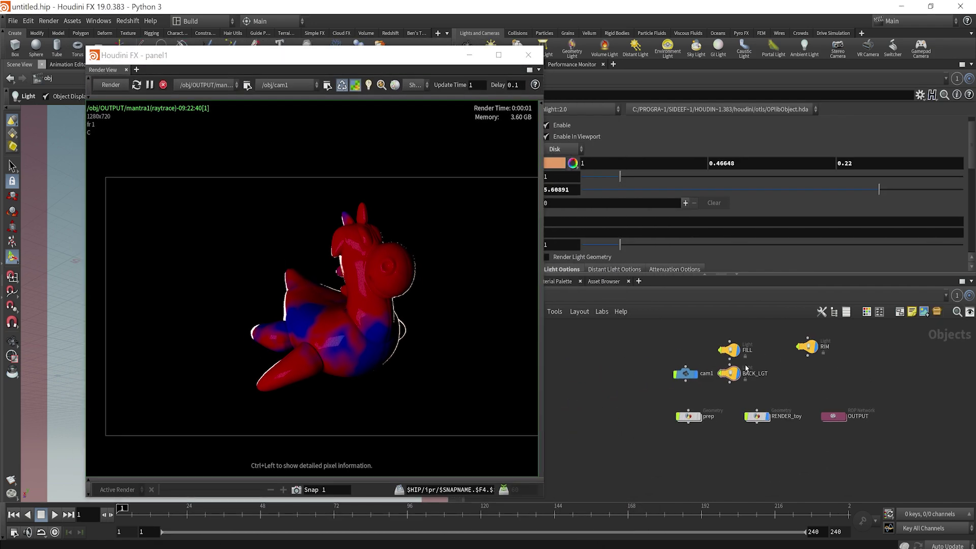
pyautogui.scroll(-4, 761, 240)
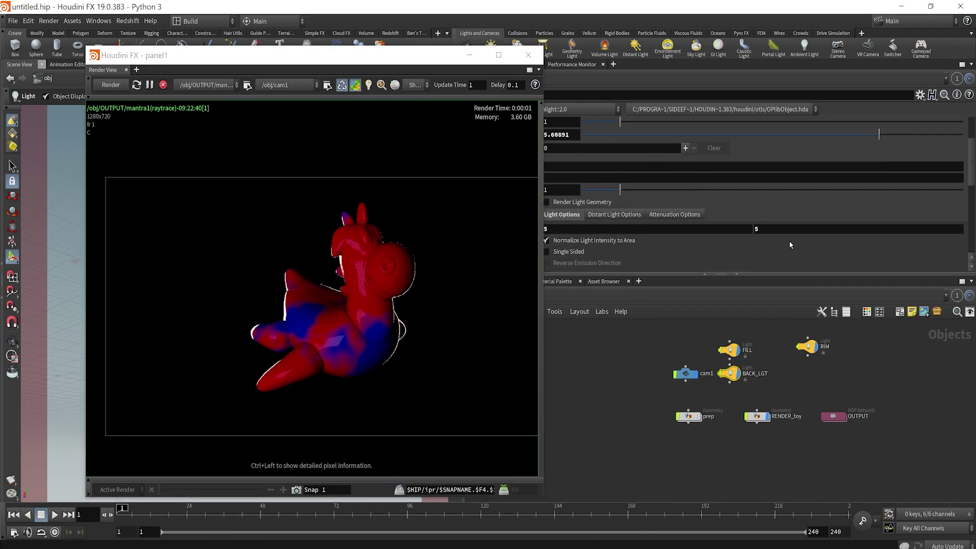
pyautogui.moveTo(674, 231); pyautogui.dragTo(299, 221)
pyautogui.write('10')
pyautogui.press('Return')
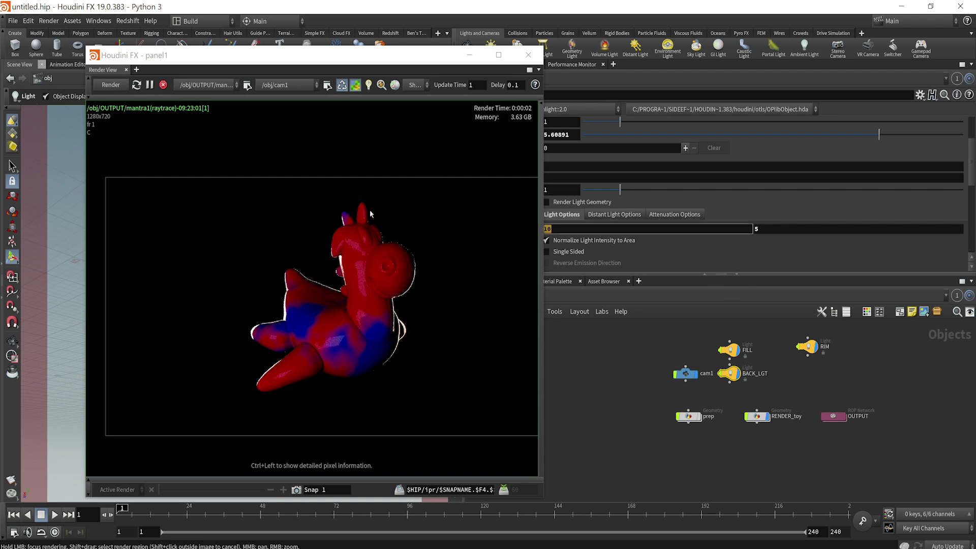
# Try 20 as the first area size value of BACK_LGT and return it to 10.
pyautogui.write('20')
pyautogui.press('Return')
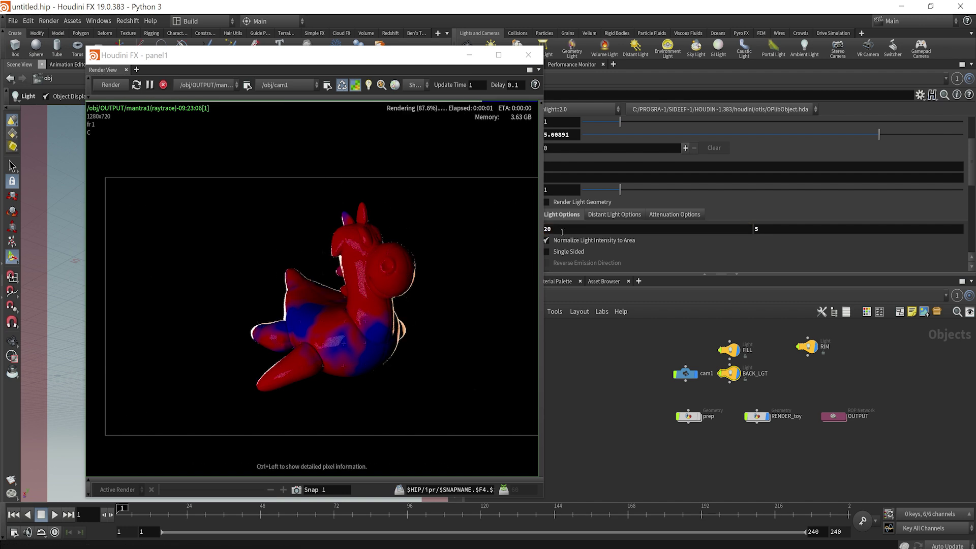
pyautogui.moveTo(561, 232); pyautogui.dragTo(524, 232)
pyautogui.write('10')
pyautogui.press('Return')
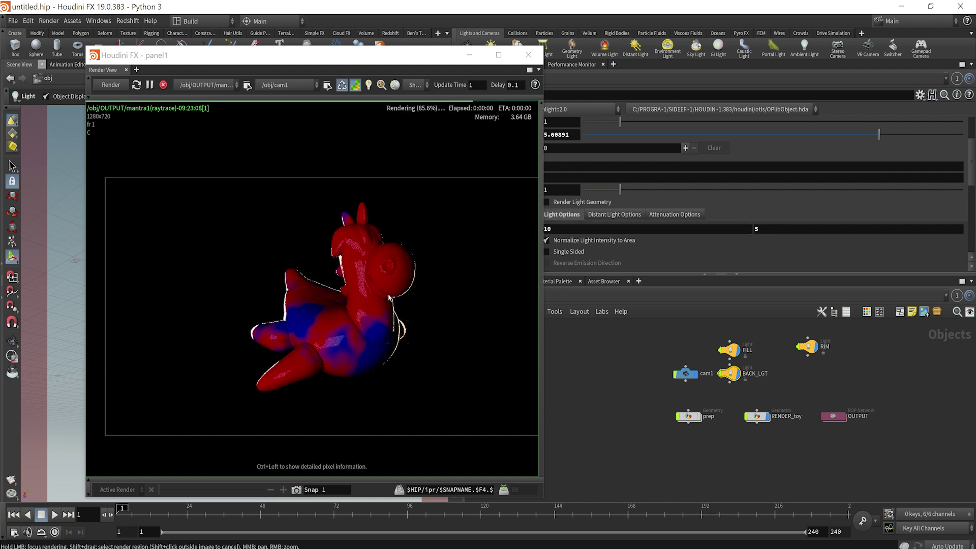
# Lower the RIM light's intensity, trying 0.5 and settling on 0.1.
pyautogui.click(808, 347)
pyautogui.doubleClick(562, 126)
pyautogui.write('0.5')
pyautogui.press('Return')
pyautogui.doubleClick(559, 122)
pyautogui.write('.1')
pyautogui.press('Return')
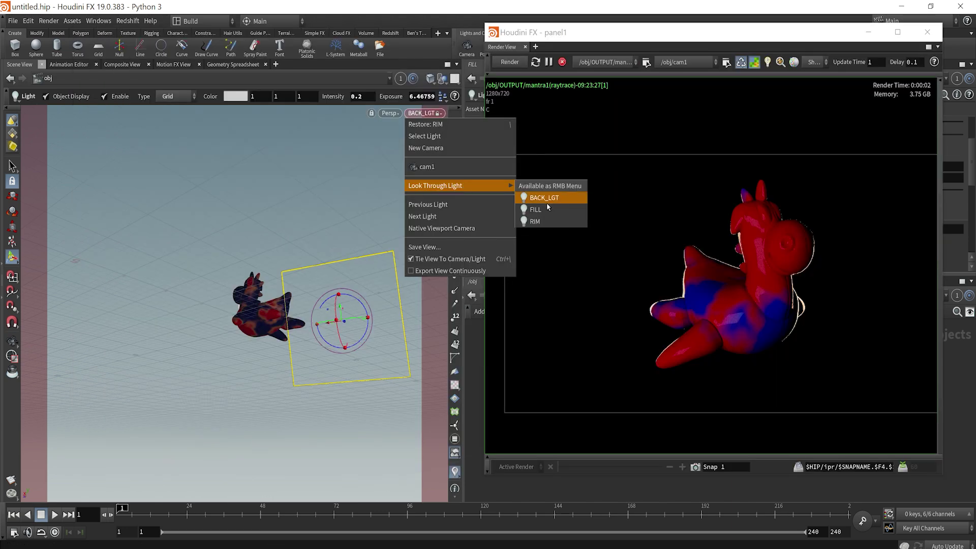
# Reposition the FILL light through its own view and examine the toy up close in the render preview.
pyautogui.click(546, 203)
pyautogui.keyDown('alt'); pyautogui.moveTo(263, 264); pyautogui.dragTo(81, 298); pyautogui.keyUp('alt')
pyautogui.moveTo(193, 288); pyautogui.dragTo(246, 294)
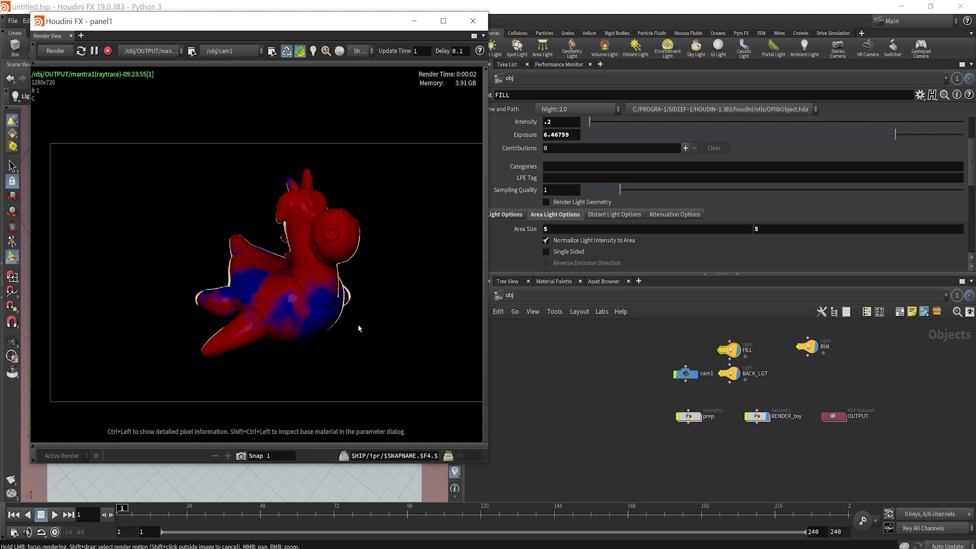
pyautogui.scroll(2, 299, 291)
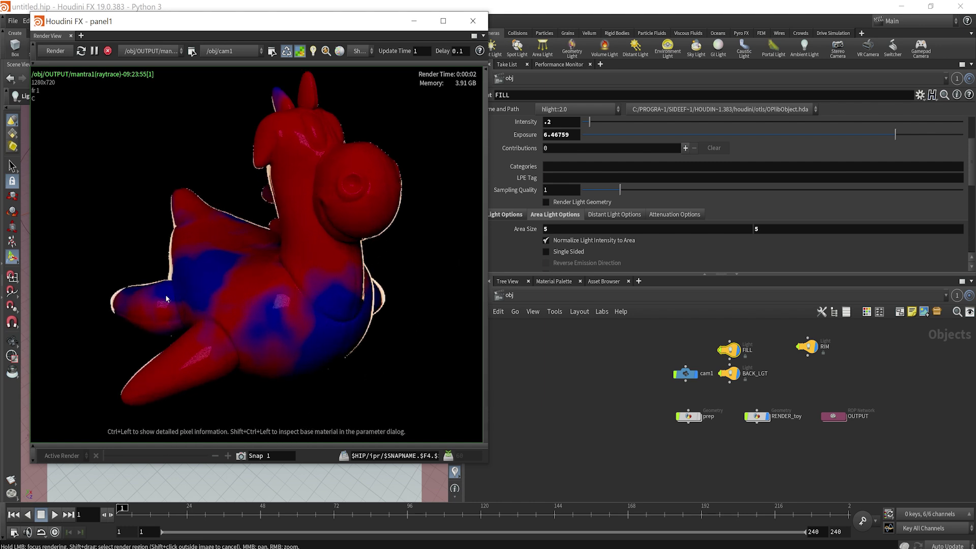
pyautogui.moveTo(264, 333); pyautogui.dragTo(346, 324, button='middle')
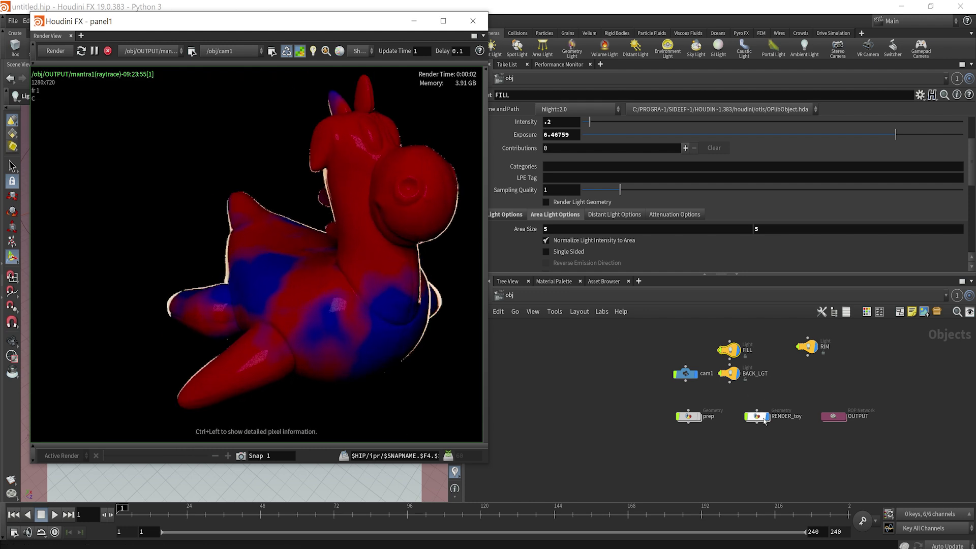
pyautogui.doubleClick(746, 415)
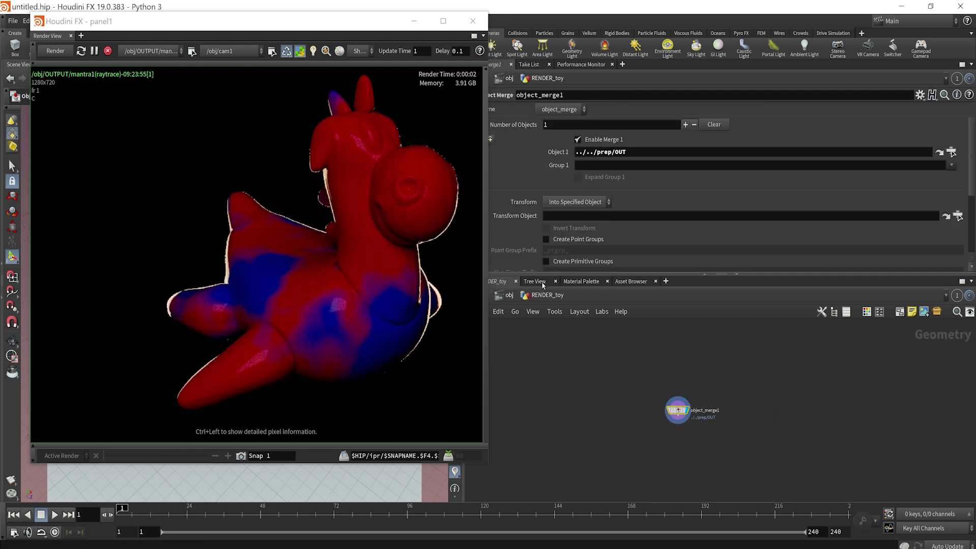
pyautogui.click(510, 295)
pyautogui.doubleClick(837, 418)
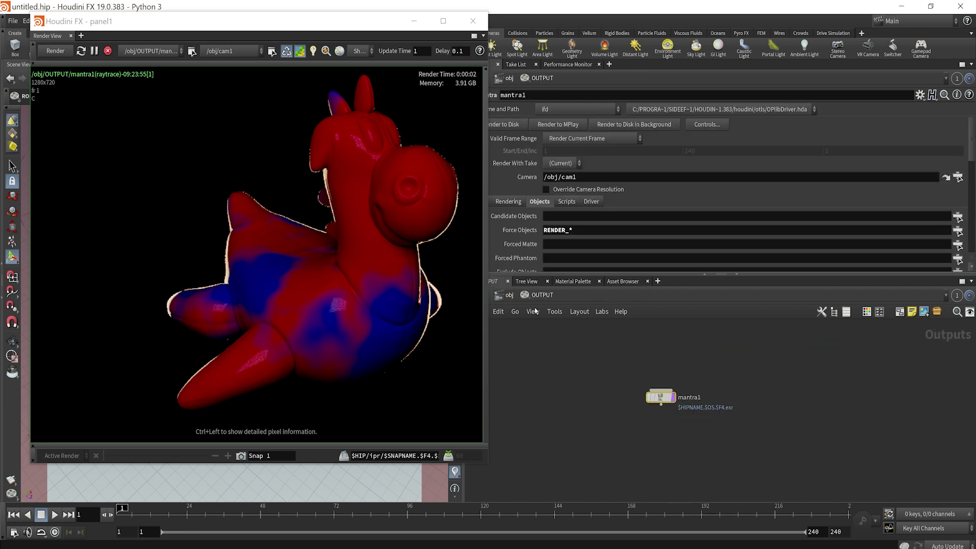
pyautogui.click(509, 294)
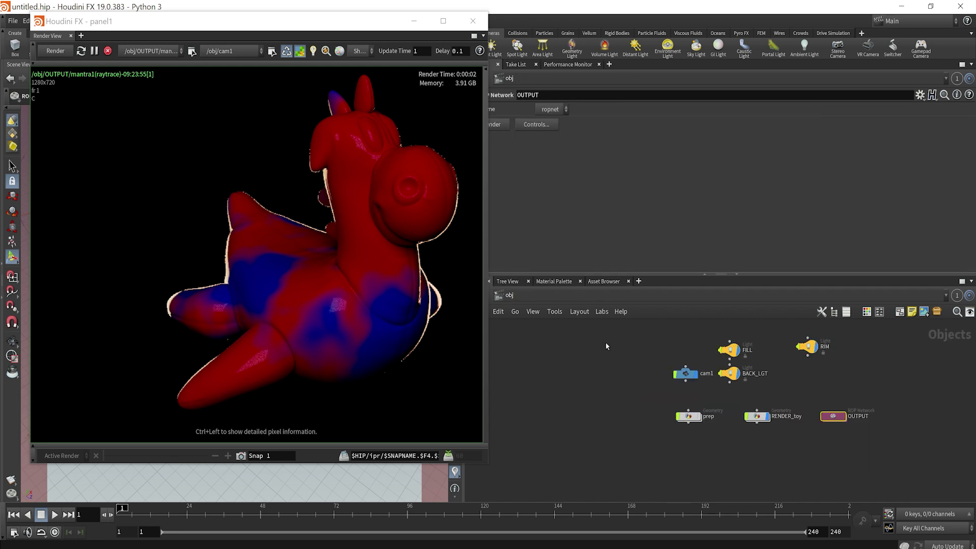
# Open the matnet1 material network inside the prep object.
pyautogui.doubleClick(709, 415)
pyautogui.doubleClick(713, 398)
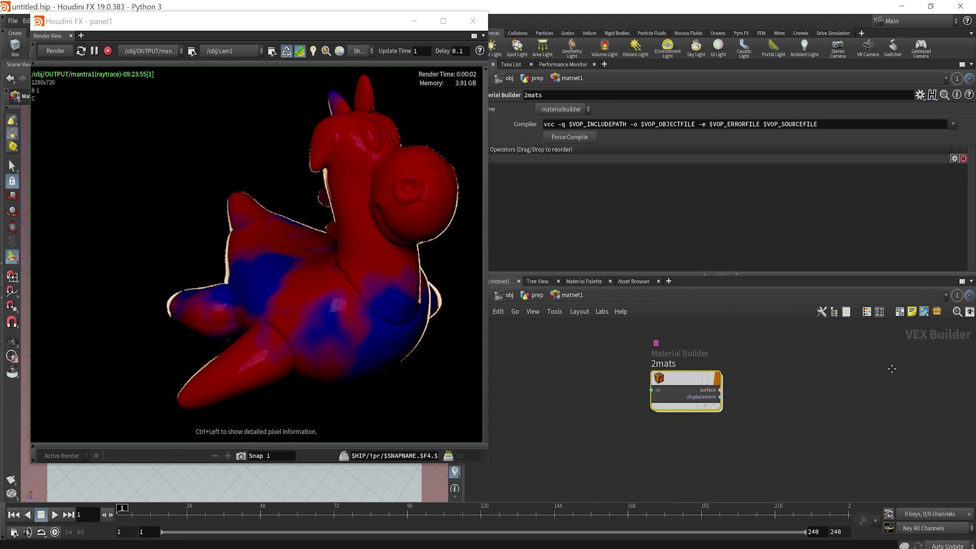
# Set quickmark 1 inside the 2mats material builder, quickmark 2 at the object level and quickmark 3 inside OUTPUT.
pyautogui.doubleClick(692, 387)
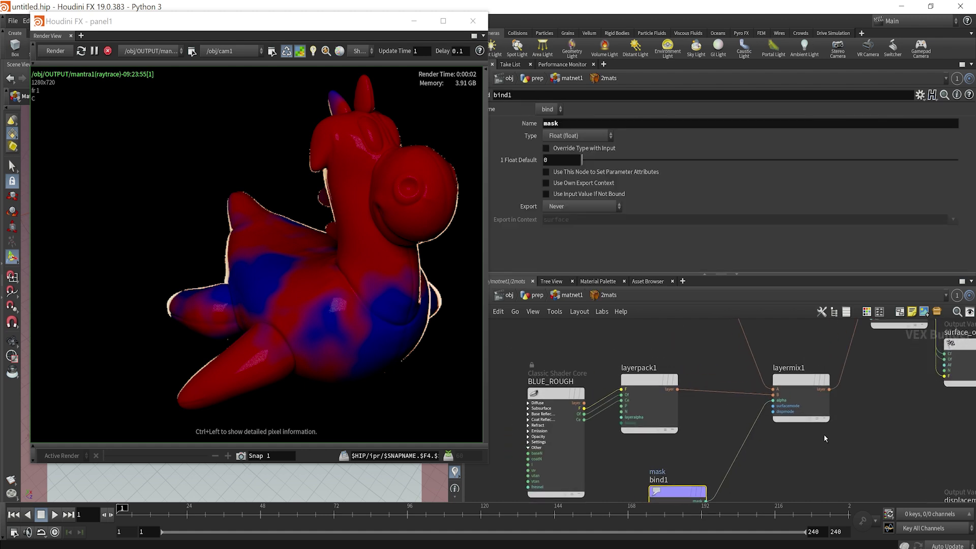
pyautogui.hotkey('ctrl', '1')
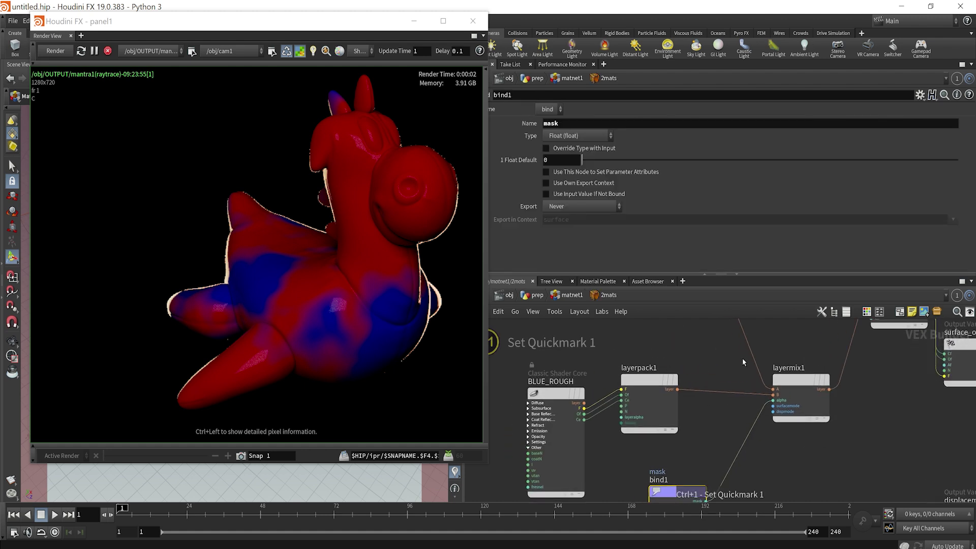
pyautogui.click(529, 299)
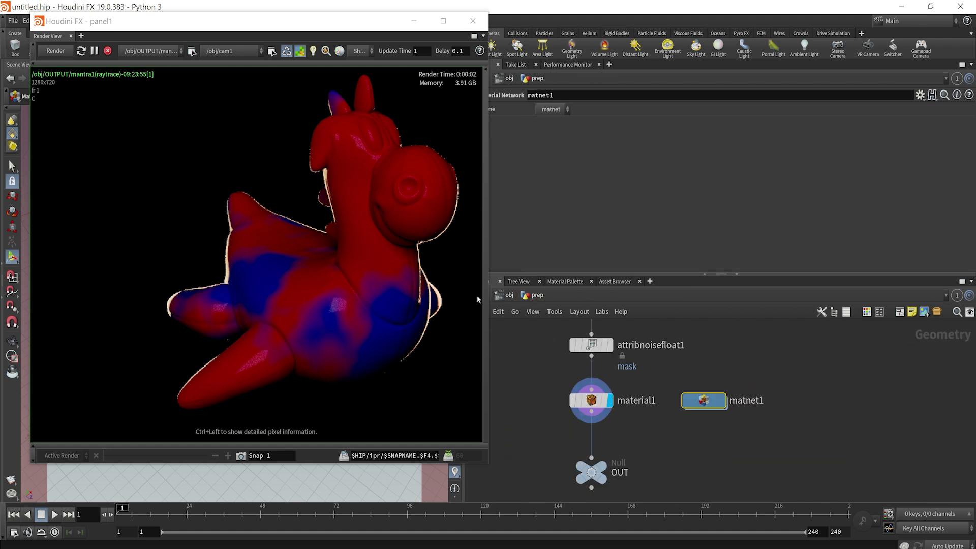
pyautogui.press('u')
pyautogui.hotkey('ctrl', '2')
pyautogui.doubleClick(800, 428)
pyautogui.hotkey('ctrl', '3')
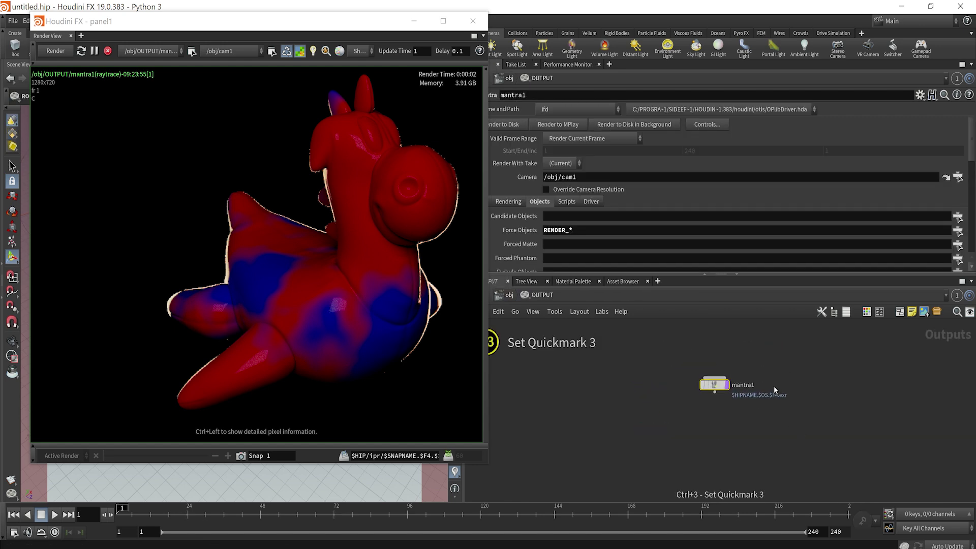
# Jump back and forth between quickmarks 1, 2 and 3 to check the network locations they recall.
pyautogui.press('1')
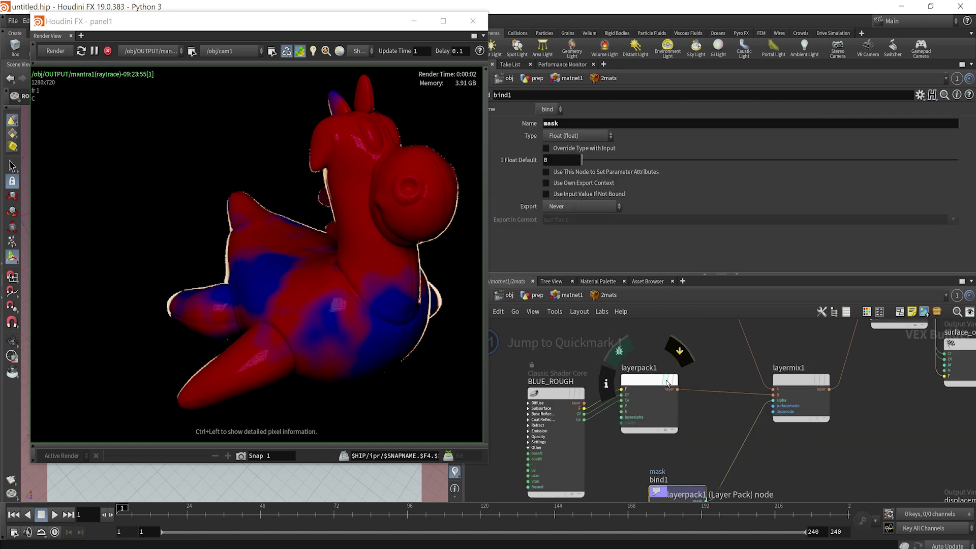
pyautogui.press('2')
pyautogui.press('3')
pyautogui.press('2')
pyautogui.press('1')
pyautogui.press('2')
pyautogui.press('3')
pyautogui.press('1')
pyautogui.press('2')
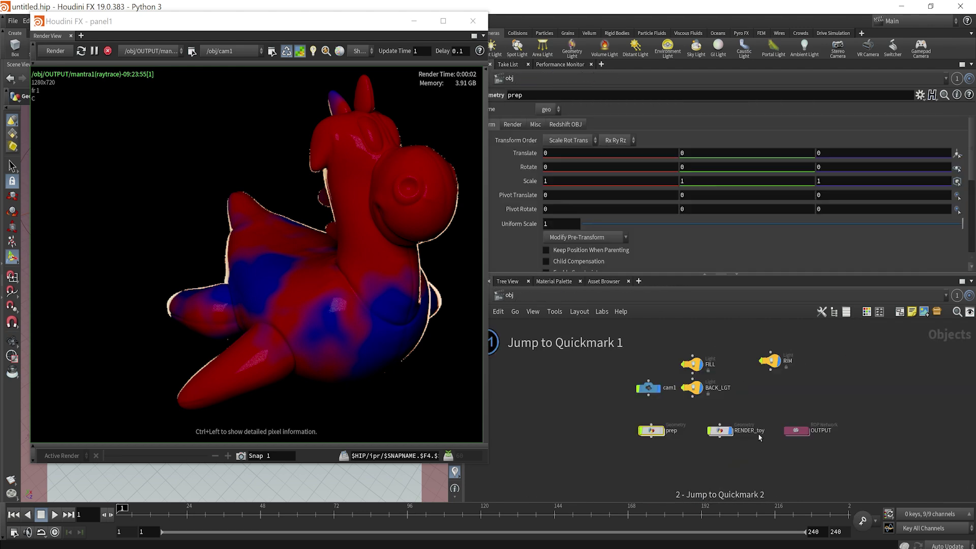
# Go into the prep object's network and store it as quickmark 2.
pyautogui.doubleClick(744, 435)
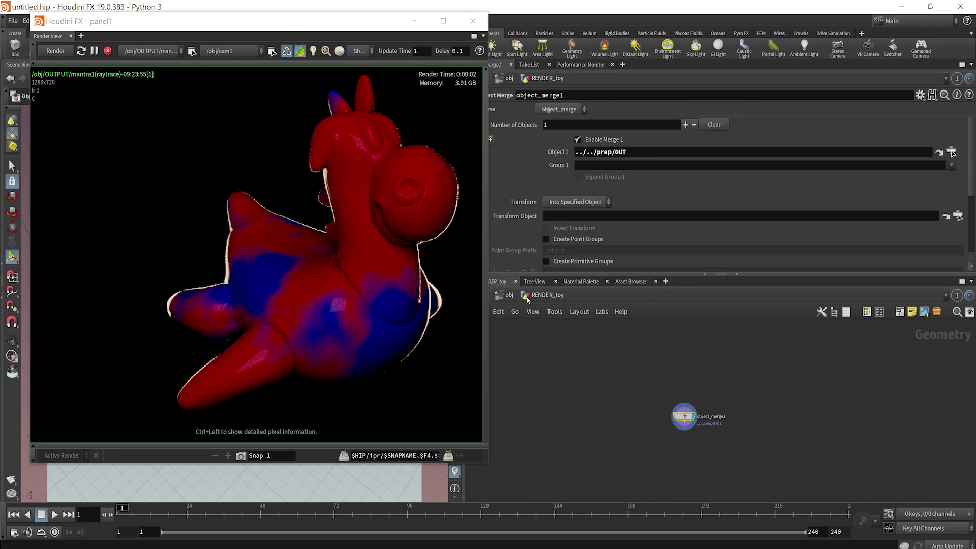
pyautogui.press('u')
pyautogui.doubleClick(652, 430)
pyautogui.scroll(-3, 682, 423)
pyautogui.moveTo(709, 361); pyautogui.dragTo(769, 410, button='middle')
pyautogui.hotkey('ctrl', '2')
# Move material1, matnet1 and OUT together farther below attribnoisefloat1 to make room in the node chain.
pyautogui.moveTo(752, 468); pyautogui.dragTo(742, 403, button='middle')
pyautogui.moveTo(800, 465); pyautogui.dragTo(660, 370)
pyautogui.moveTo(707, 395); pyautogui.dragTo(701, 432)
pyautogui.scroll(2, 734, 405)
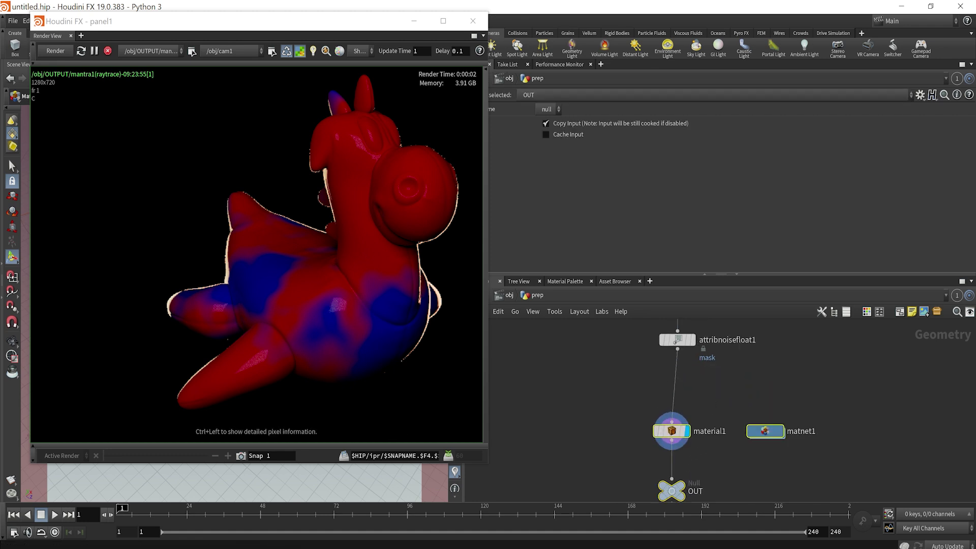
# Pause the render preview and minimize its floating window.
pyautogui.click(94, 51)
pyautogui.scroll(2, 709, 383)
pyautogui.click(707, 382)
pyautogui.click(414, 20)
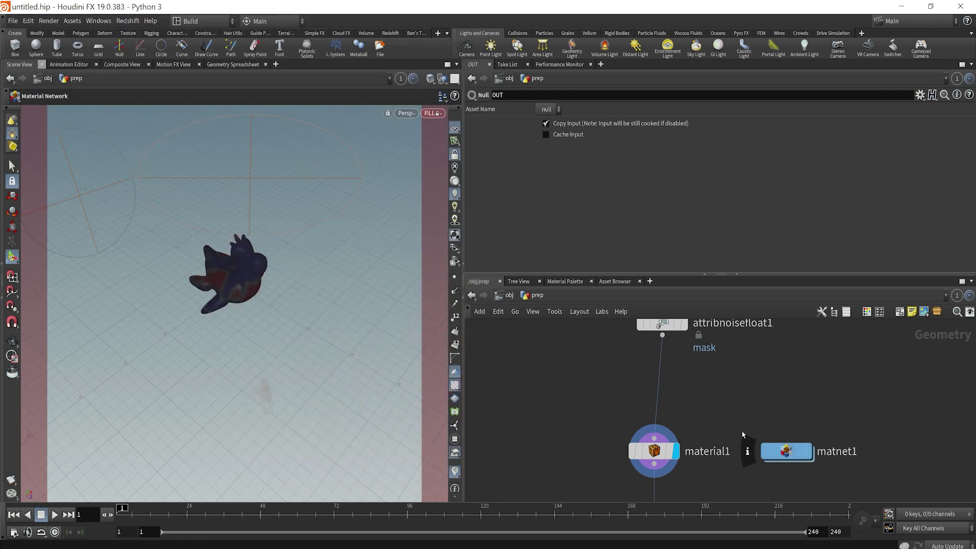
# Look through cam1 in the viewport and light the scene with the headlight only.
pyautogui.click(431, 113)
pyautogui.click(462, 166)
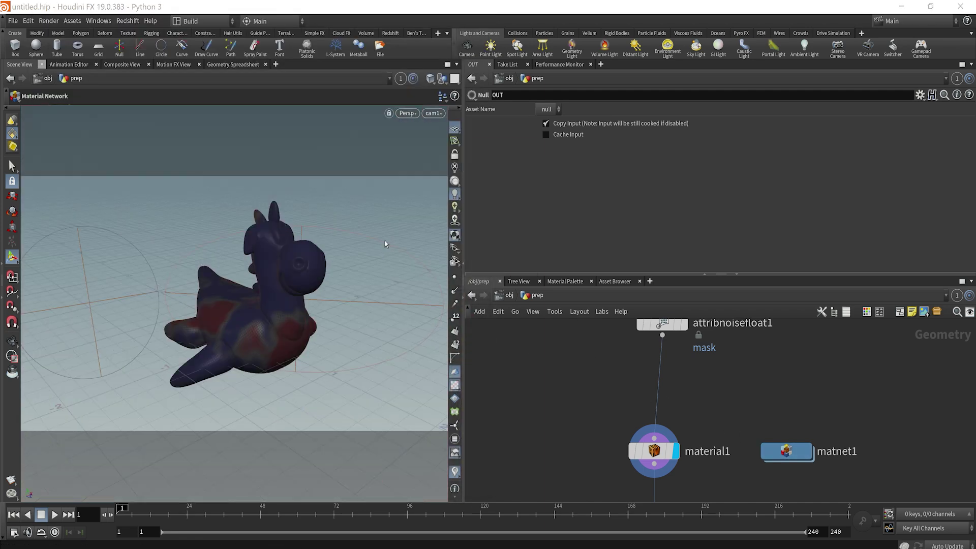
pyautogui.click(455, 181)
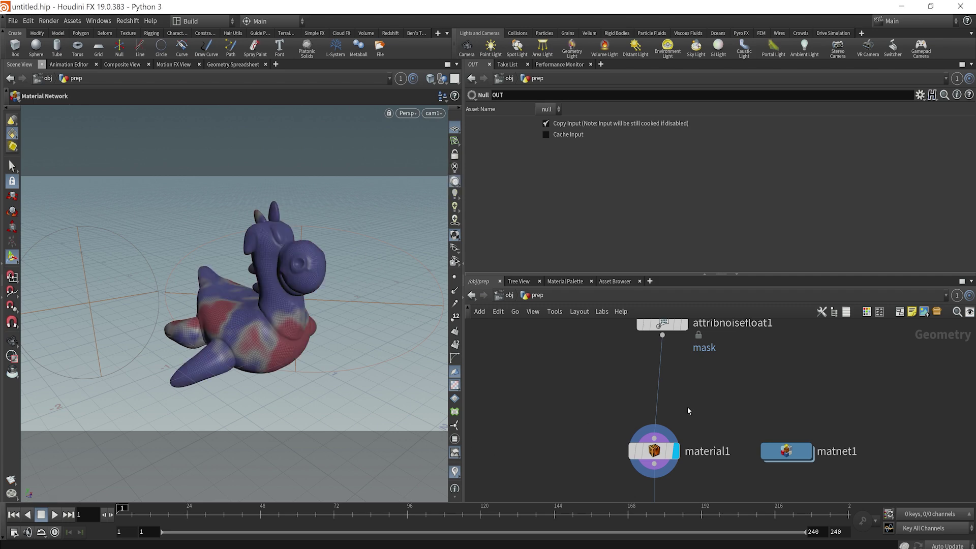
# Set the subdivision depth of subdivide1 to 3.
pyautogui.moveTo(707, 363); pyautogui.dragTo(697, 389, button='middle')
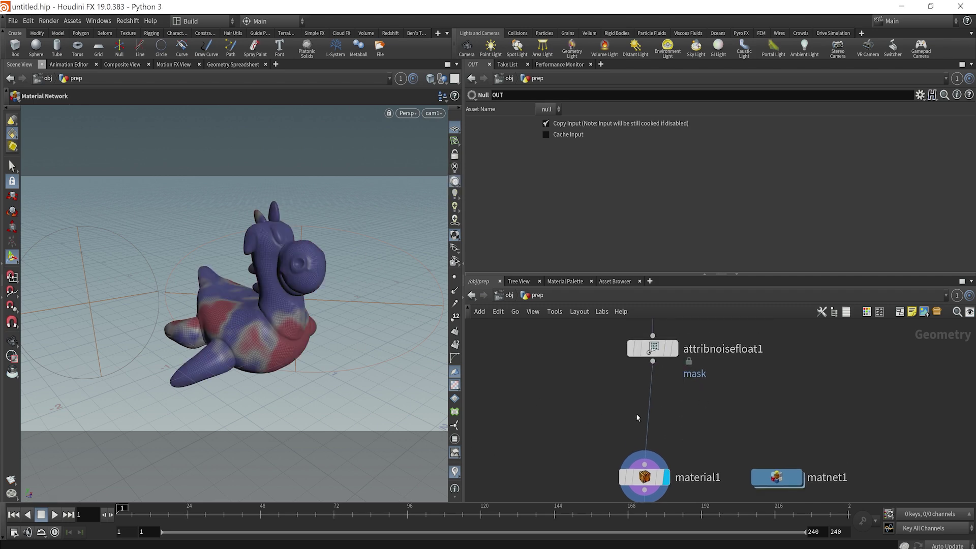
pyautogui.moveTo(764, 422); pyautogui.dragTo(751, 500, button='middle')
pyautogui.click(644, 376)
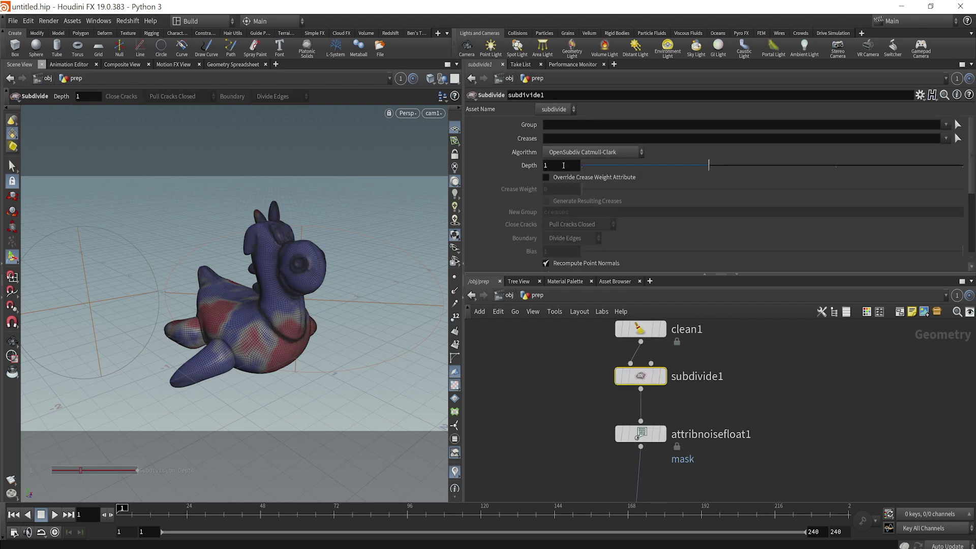
pyautogui.write('2')
pyautogui.press('Return')
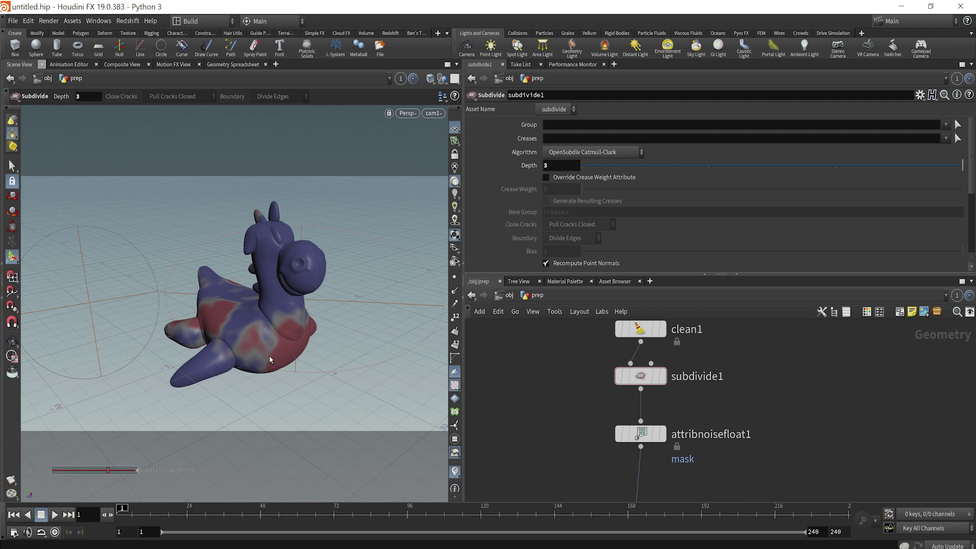
# Insert an Attribute Blur between attribnoisefloat1 and material1 and make it blur the mask attribute.
pyautogui.moveTo(719, 476); pyautogui.dragTo(740, 393, button='middle')
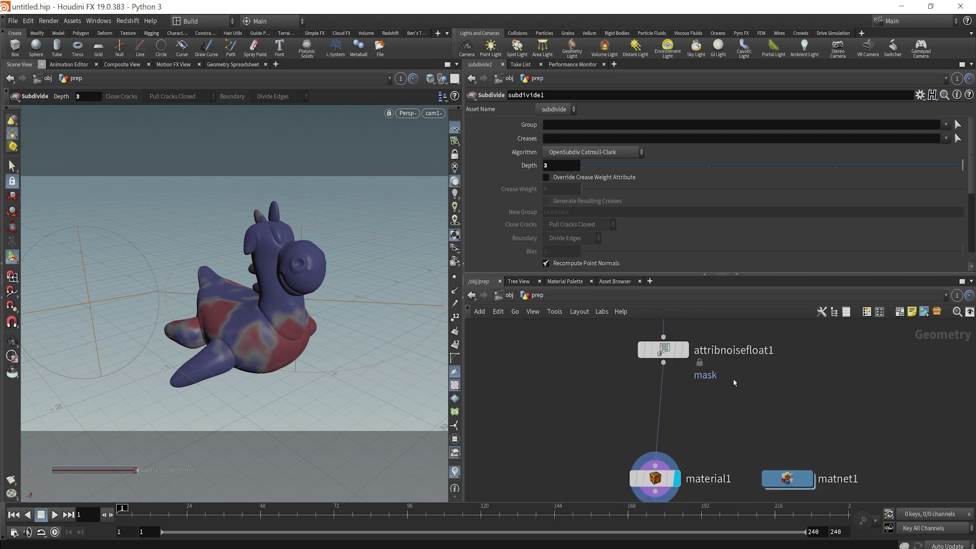
pyautogui.click(681, 349)
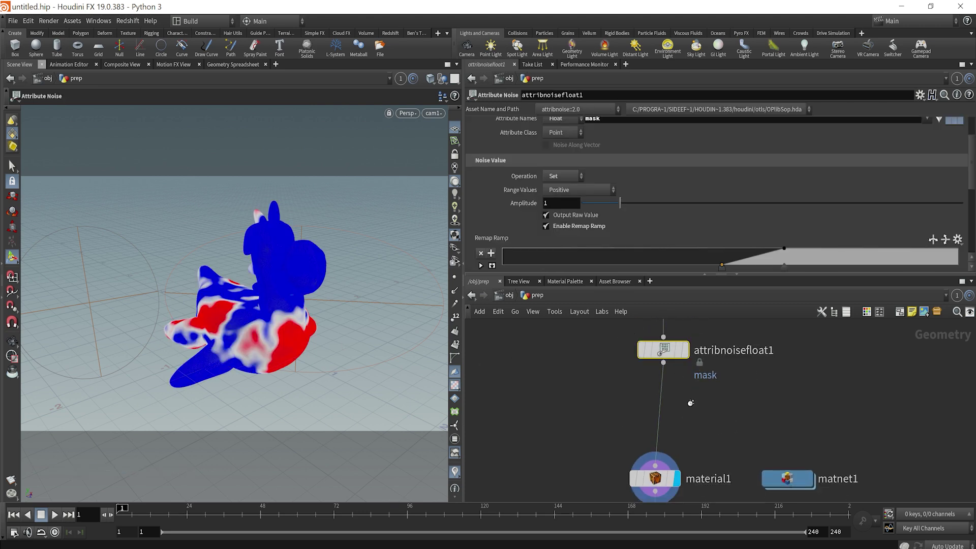
pyautogui.press('Tab')
pyautogui.press('Escape')
pyautogui.click(692, 409)
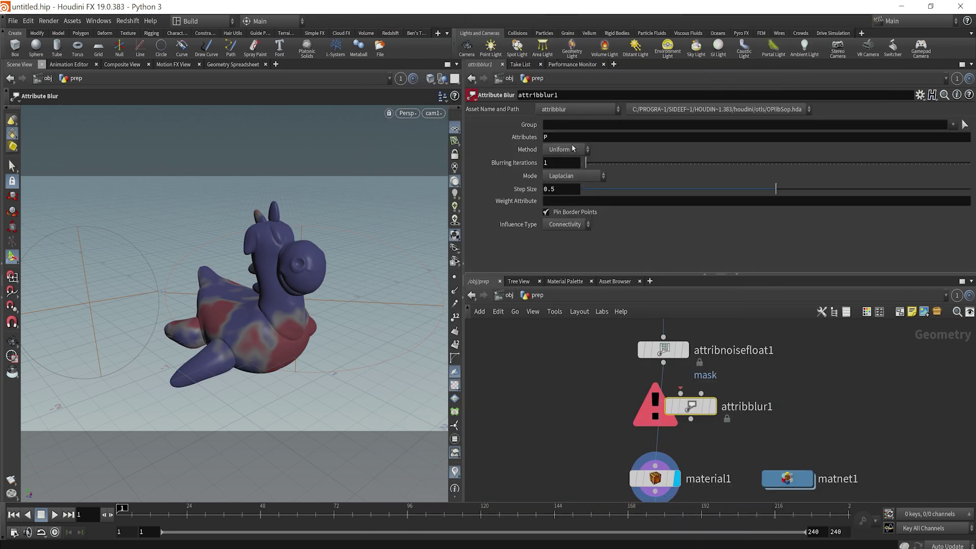
pyautogui.click(572, 140)
pyautogui.write('mask')
pyautogui.press('Return')
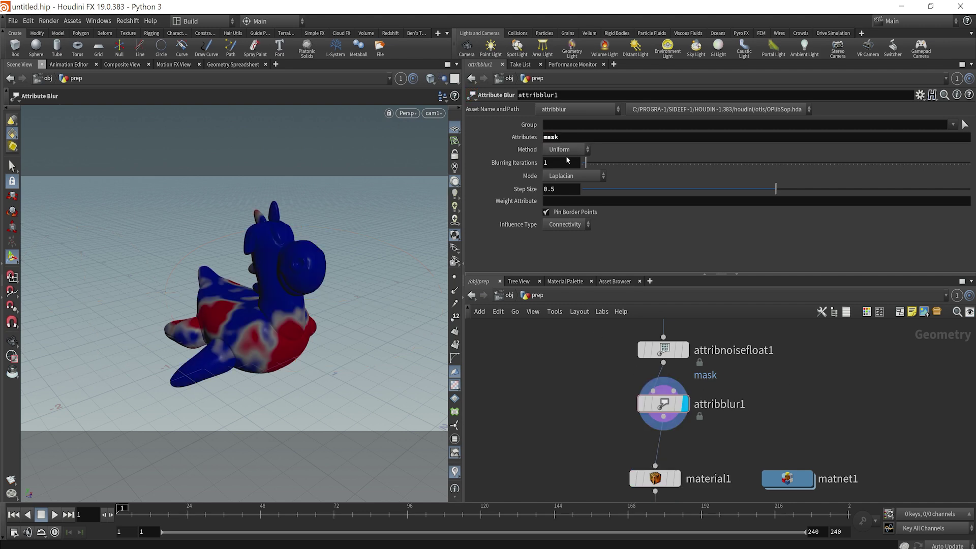
# Set the mask blur to 5 blurring iterations and inspect the softened pattern around the toy.
pyautogui.click(566, 161)
pyautogui.moveTo(506, 165)
pyautogui.scroll(4, 262, 336)
pyautogui.scroll(-1, 270, 286)
pyautogui.moveTo(788, 450); pyautogui.dragTo(768, 358, button='middle')
pyautogui.scroll(-3, 767, 359)
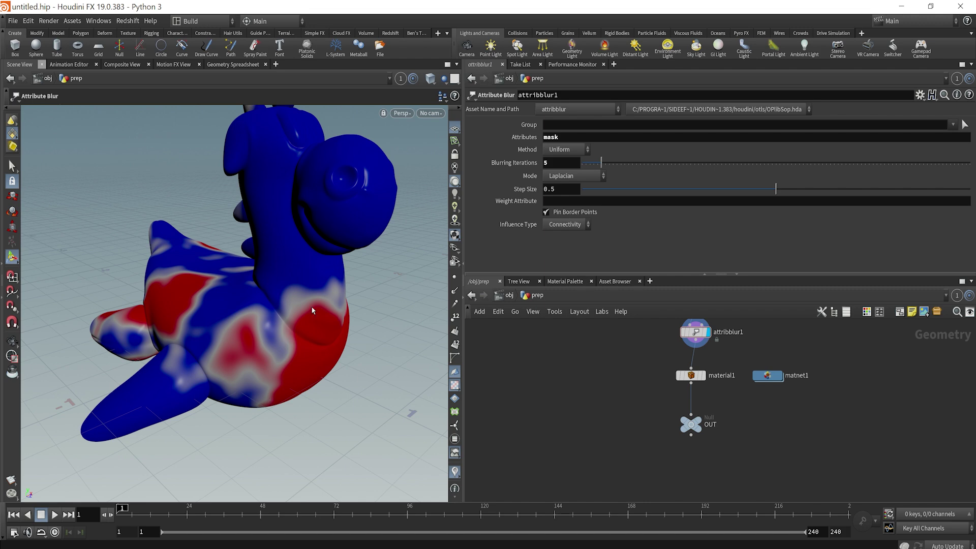
pyautogui.moveTo(268, 400); pyautogui.dragTo(273, 327)
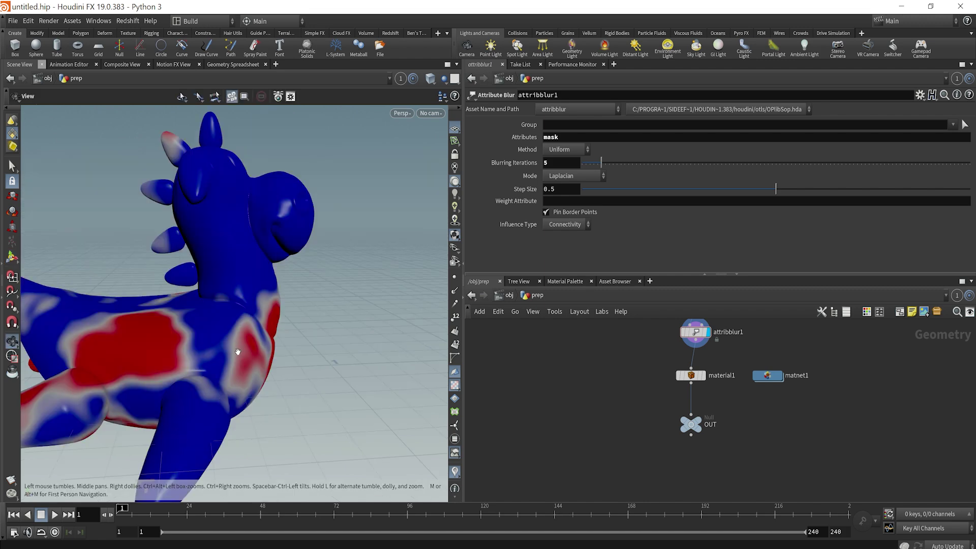
pyautogui.moveTo(223, 394); pyautogui.dragTo(260, 314)
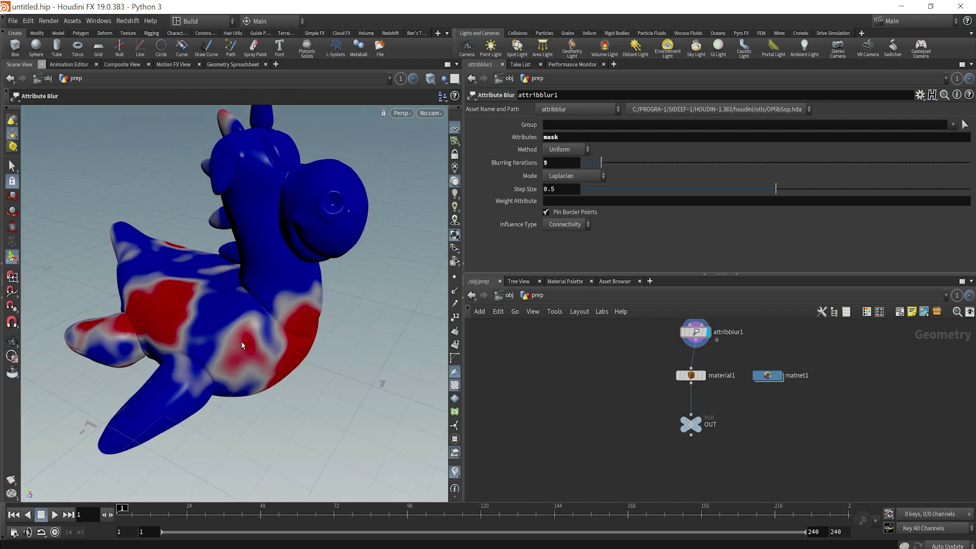
pyautogui.scroll(2, 249, 339)
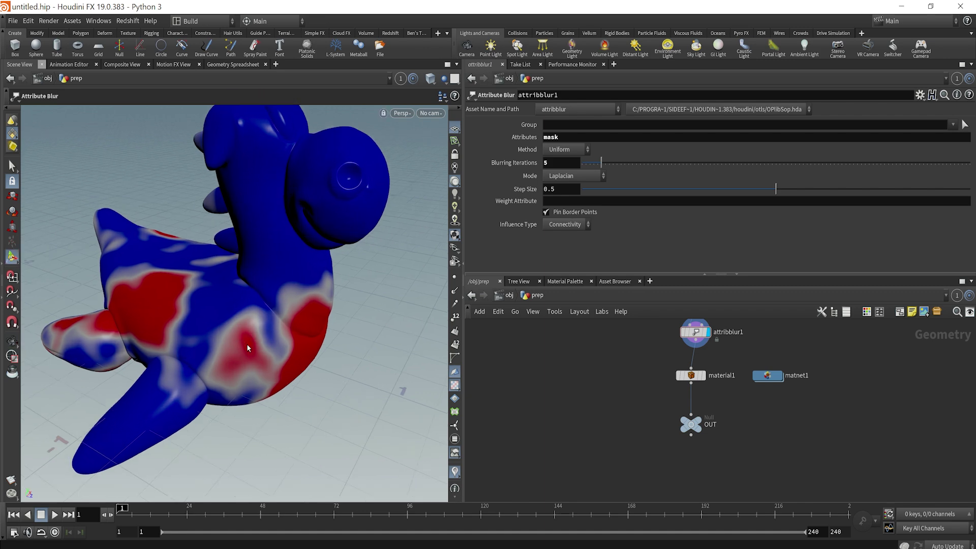
pyautogui.moveTo(265, 324); pyautogui.dragTo(288, 368)
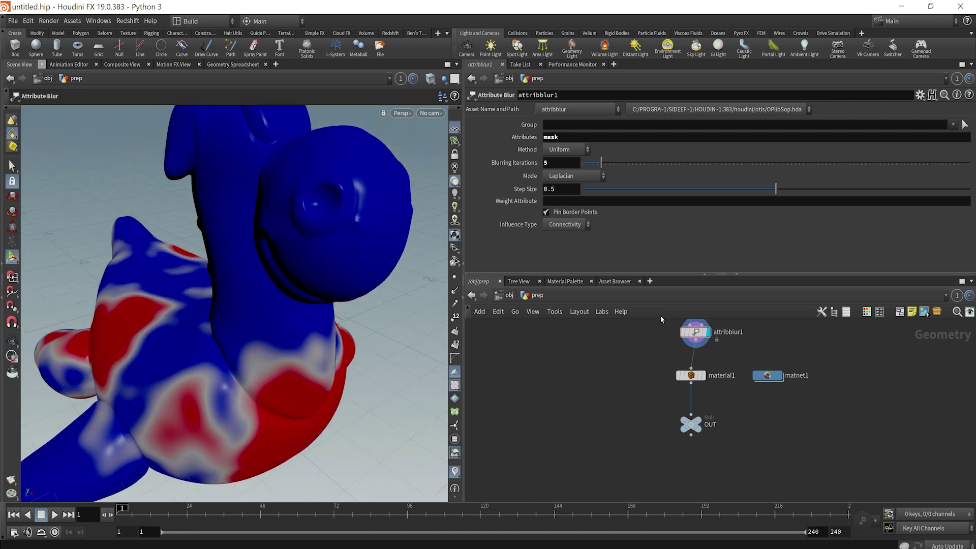
# Insert a Point VOP between attribblur1 and material1 and go inside it.
pyautogui.moveTo(750, 357); pyautogui.dragTo(670, 374, button='middle')
pyautogui.scroll(2, 630, 368)
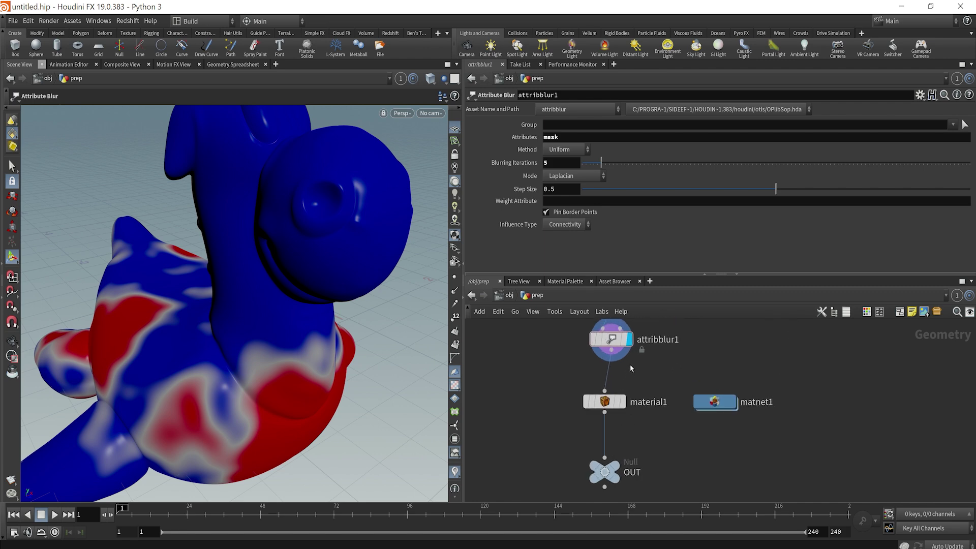
pyautogui.press('Tab')
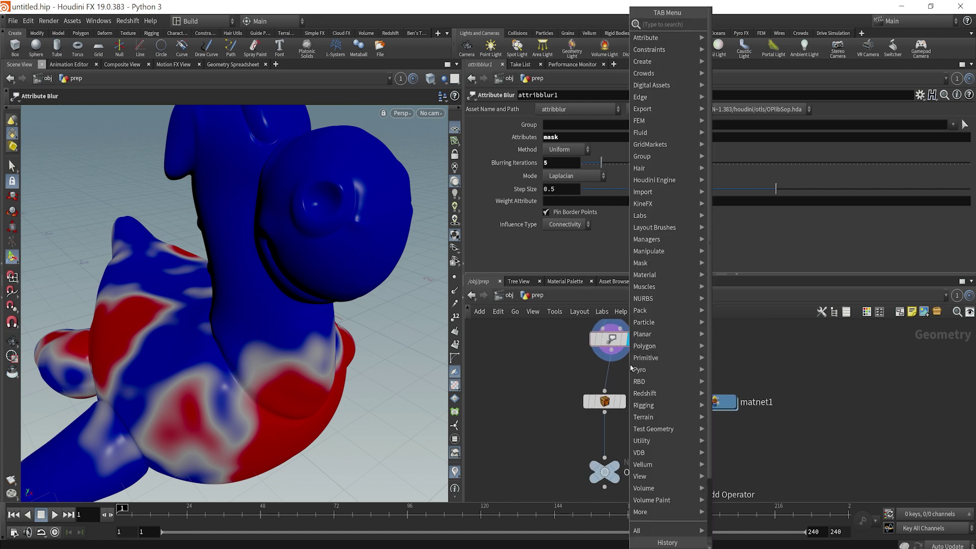
pyautogui.write('point vo')
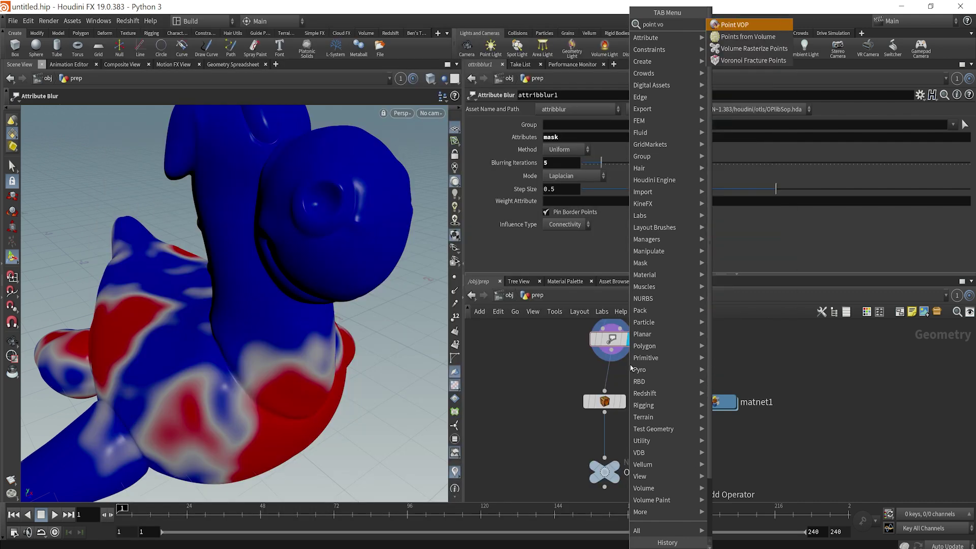
pyautogui.press('Return')
pyautogui.click(629, 364)
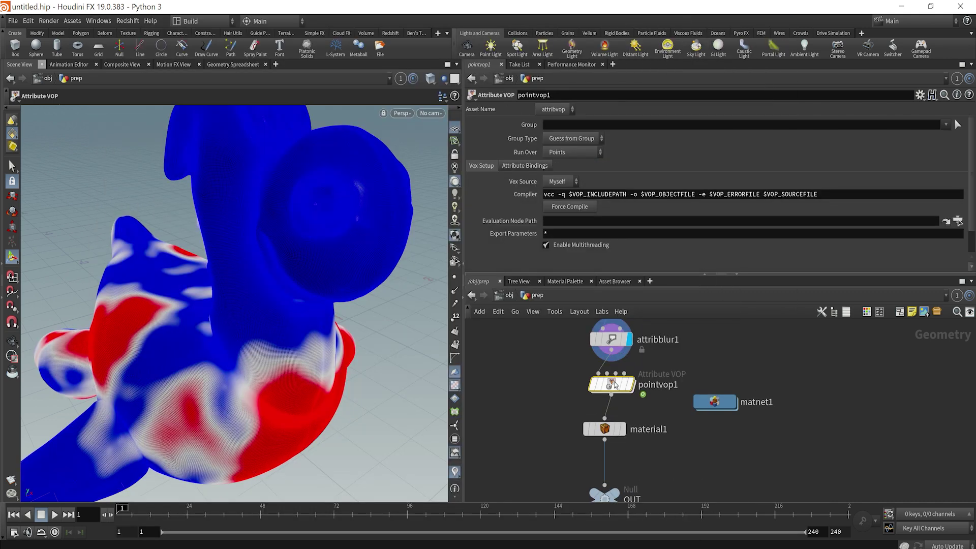
pyautogui.doubleClick(616, 394)
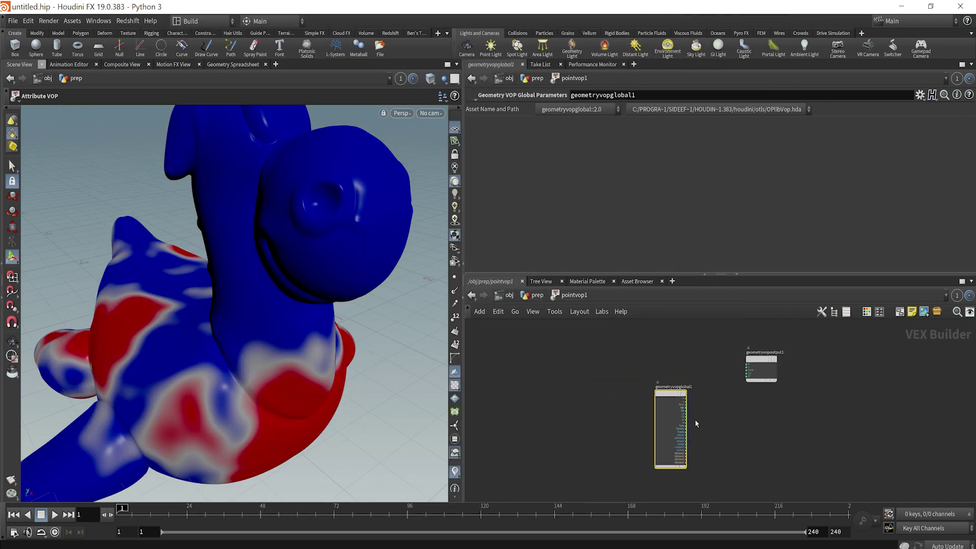
# Add an Anti-Aliased Noise node and feed the global point position P into its pos input.
pyautogui.press('Tab')
pyautogui.write('anti')
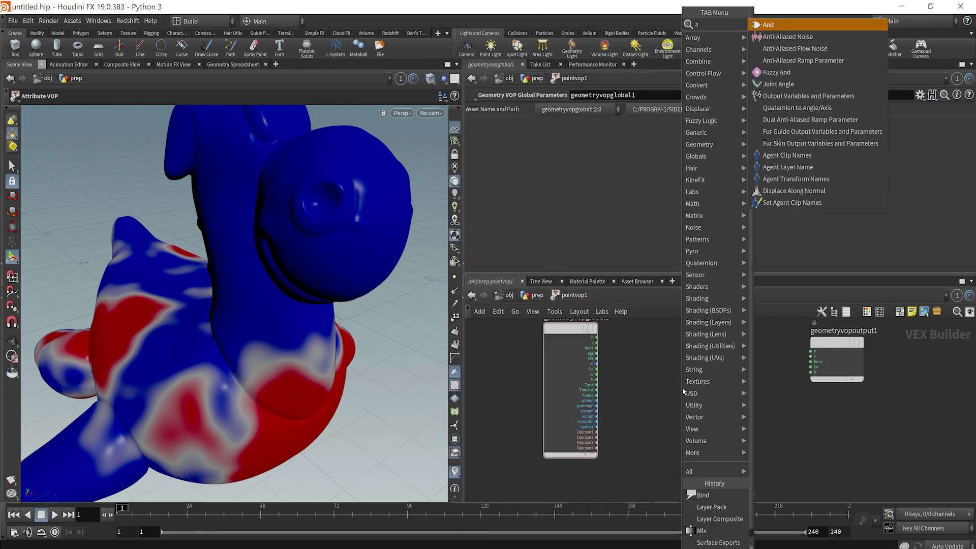
pyautogui.press('Return')
pyautogui.click(682, 389)
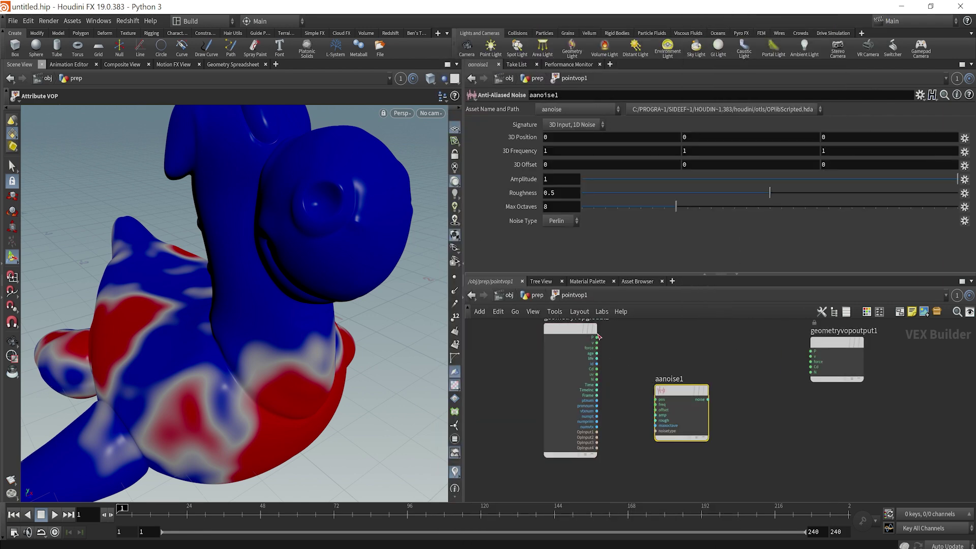
pyautogui.moveTo(597, 337); pyautogui.dragTo(678, 411)
# Connect the noise output of aanoise1 to a new Fit Range node.
pyautogui.moveTo(813, 414); pyautogui.dragTo(793, 348, button='middle')
pyautogui.moveTo(699, 427); pyautogui.dragTo(666, 484, button='middle')
pyautogui.moveTo(633, 400); pyautogui.dragTo(689, 438)
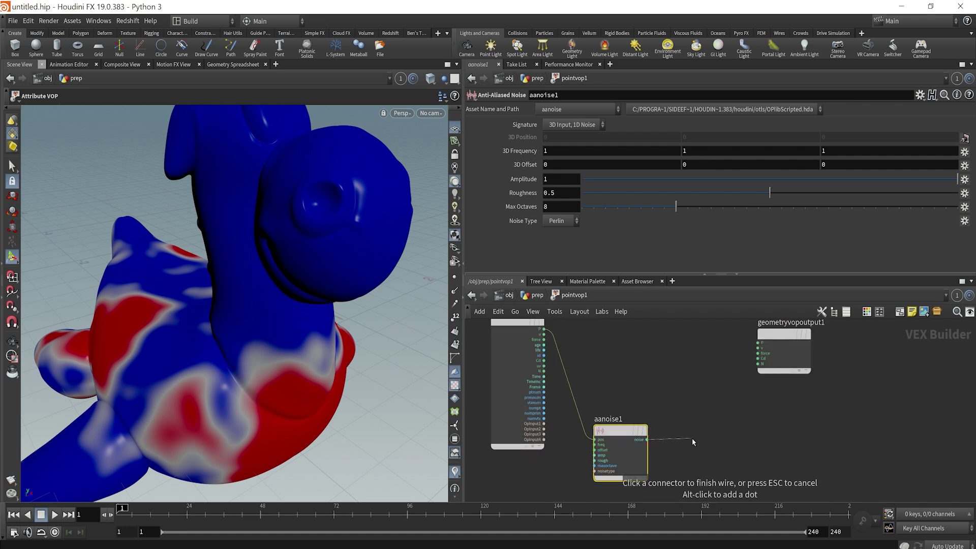
pyautogui.press('Tab')
pyautogui.write('fit')
pyautogui.press('Return')
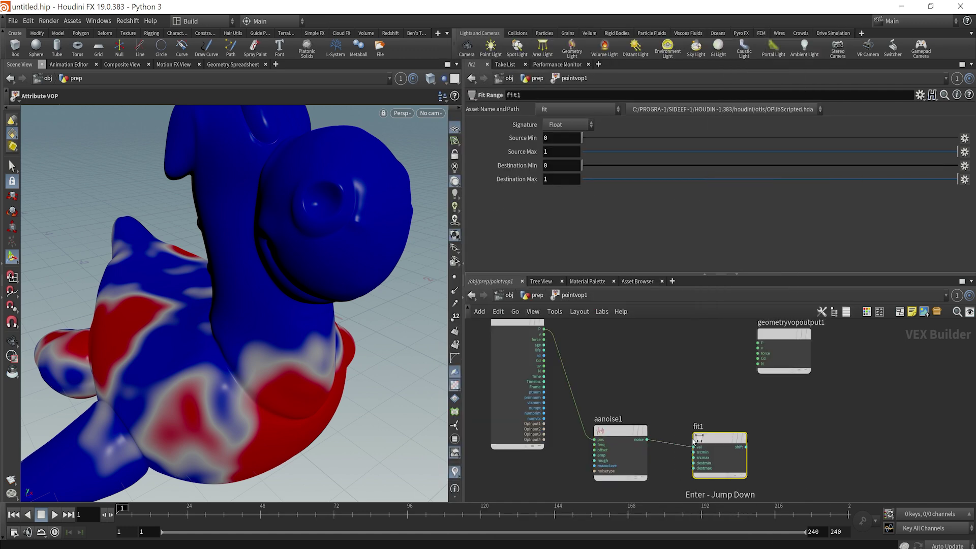
# Set the Fit Range node's source minimum to -0.5 and source maximum to 0.5.
pyautogui.click(621, 430)
pyautogui.click(719, 438)
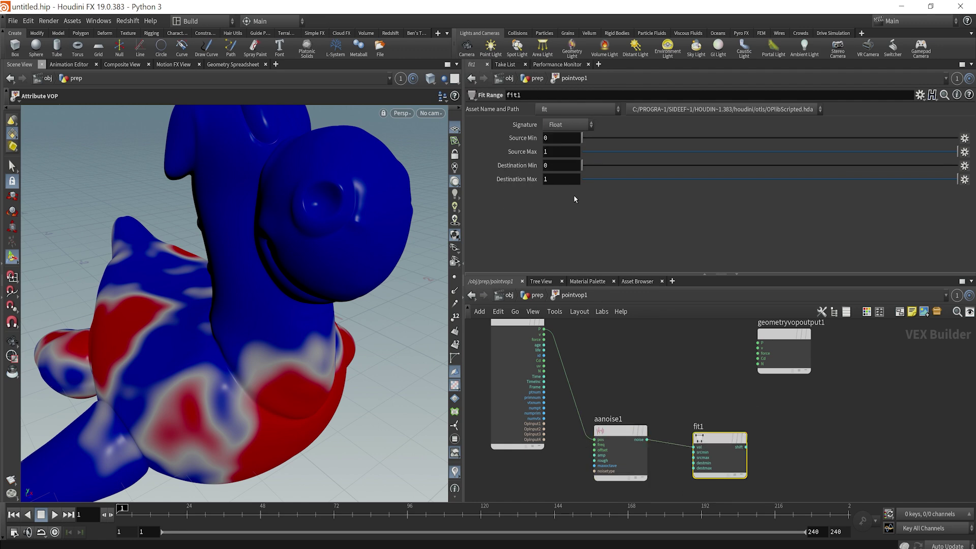
pyautogui.click(557, 139)
pyautogui.write('-.5')
pyautogui.press('Tab')
pyautogui.write('.5')
pyautogui.press('Return')
# Add a Bind node above the noise and name its float attribute mask.
pyautogui.press('Tab')
pyautogui.write('bi')
pyautogui.press('Return')
pyautogui.click(593, 362)
pyautogui.click(589, 121)
pyautogui.write('mask')
pyautogui.press('Return')
# Connect the mask output to a new Multiply Add Constant node and set its multiplier to 2.
pyautogui.click(619, 364)
pyautogui.press('Tab')
pyautogui.write('mul')
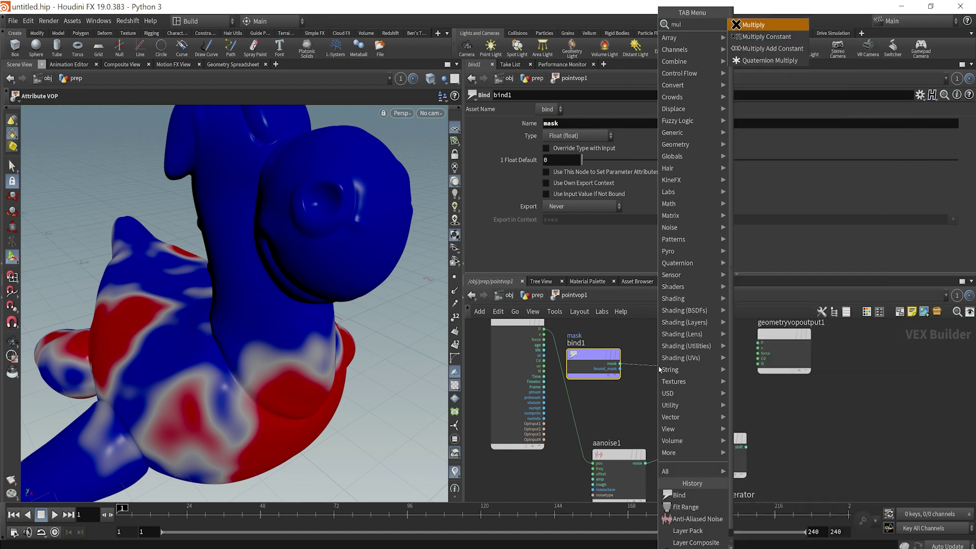
pyautogui.press('Down')
pyautogui.press('Down')
pyautogui.press('Return')
pyautogui.press('Return')
pyautogui.doubleClick(546, 150)
pyautogui.write('2')
# Move geometryvopoutput1 farther away from the multiply and fit nodes.
pyautogui.moveTo(763, 419); pyautogui.dragTo(723, 443, button='middle')
pyautogui.scroll(-3, 723, 438)
pyautogui.moveTo(734, 380); pyautogui.dragTo(814, 375)
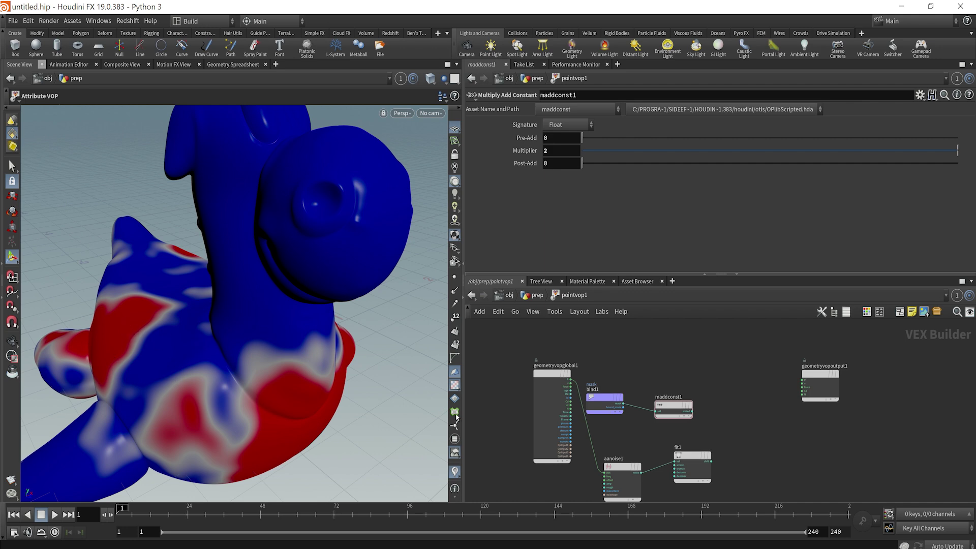
# Add a Subtract node that takes the scaled mask as its first input and the fitted noise as its second.
pyautogui.moveTo(708, 410); pyautogui.dragTo(697, 388, button='middle')
pyautogui.scroll(1, 678, 384)
pyautogui.moveTo(665, 379); pyautogui.dragTo(656, 374)
pyautogui.click(681, 444)
pyautogui.press('Tab')
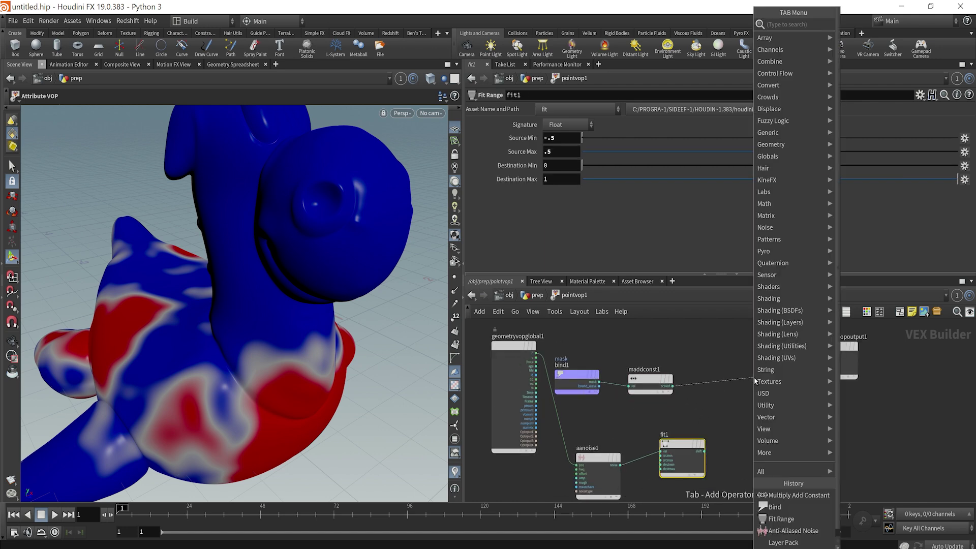
pyautogui.write('subt')
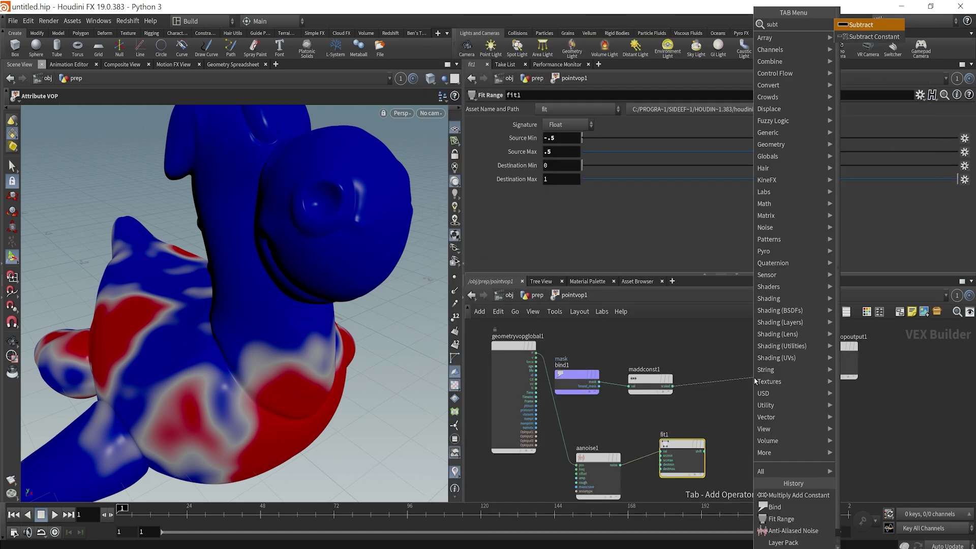
pyautogui.press('Return')
pyautogui.click(754, 377)
pyautogui.moveTo(705, 451); pyautogui.dragTo(726, 415)
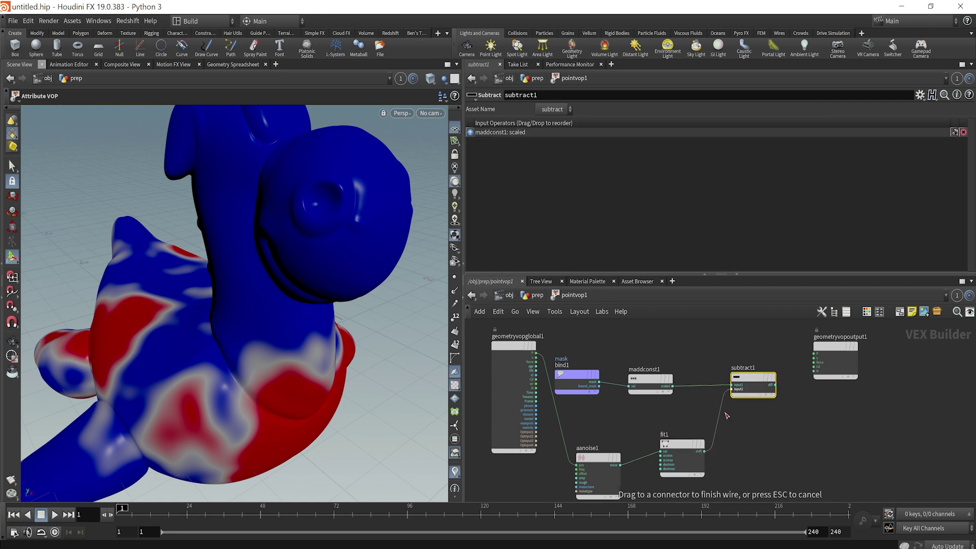
pyautogui.click(732, 389)
pyautogui.click(681, 447)
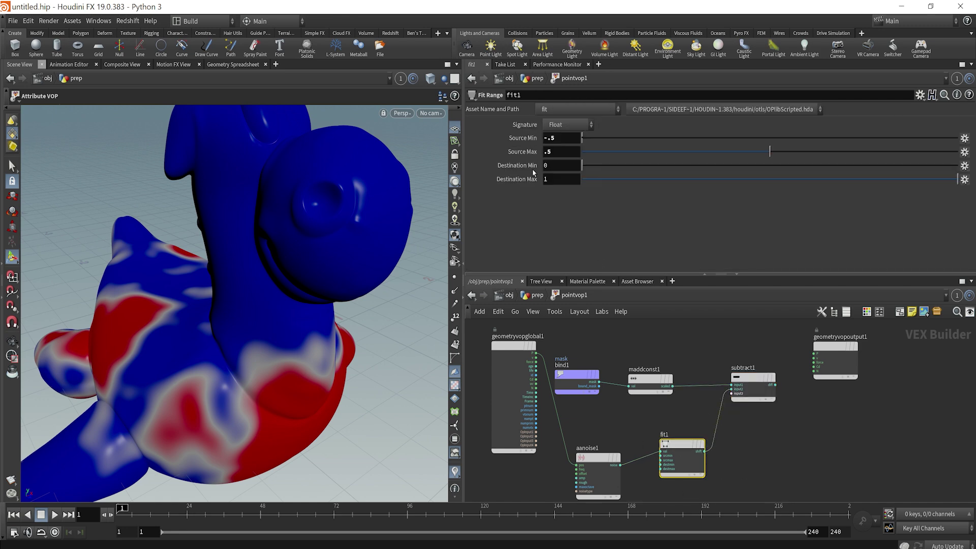
# Place a Bind Export node after the Subtract node, just below geometryvopoutput1.
pyautogui.moveTo(720, 434); pyautogui.dragTo(723, 415, button='middle')
pyautogui.moveTo(830, 401); pyautogui.dragTo(765, 428, button='middle')
pyautogui.moveTo(691, 394); pyautogui.dragTo(679, 408)
pyautogui.press('Tab')
pyautogui.write('binde')
pyautogui.press('Return')
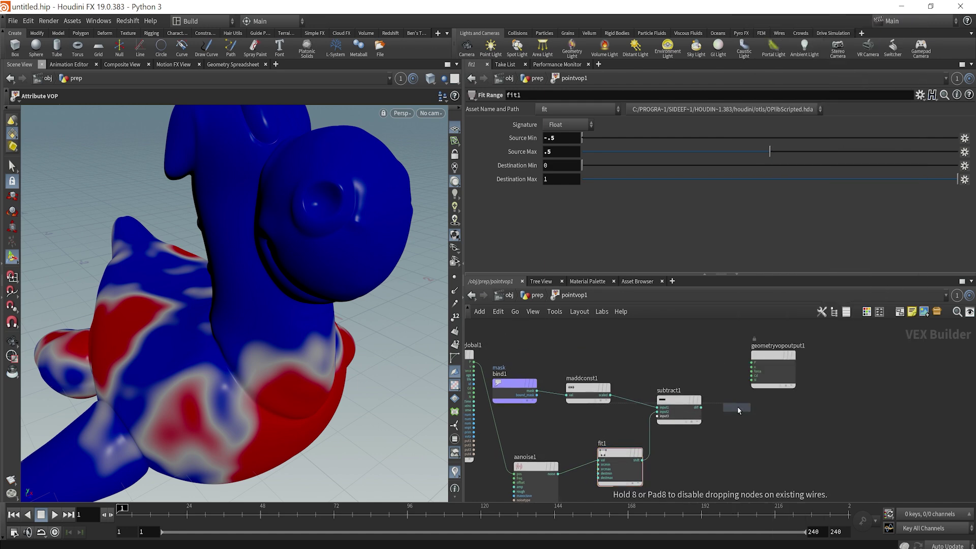
pyautogui.click(738, 409)
pyautogui.scroll(2, 738, 409)
pyautogui.moveTo(742, 413); pyautogui.dragTo(781, 405)
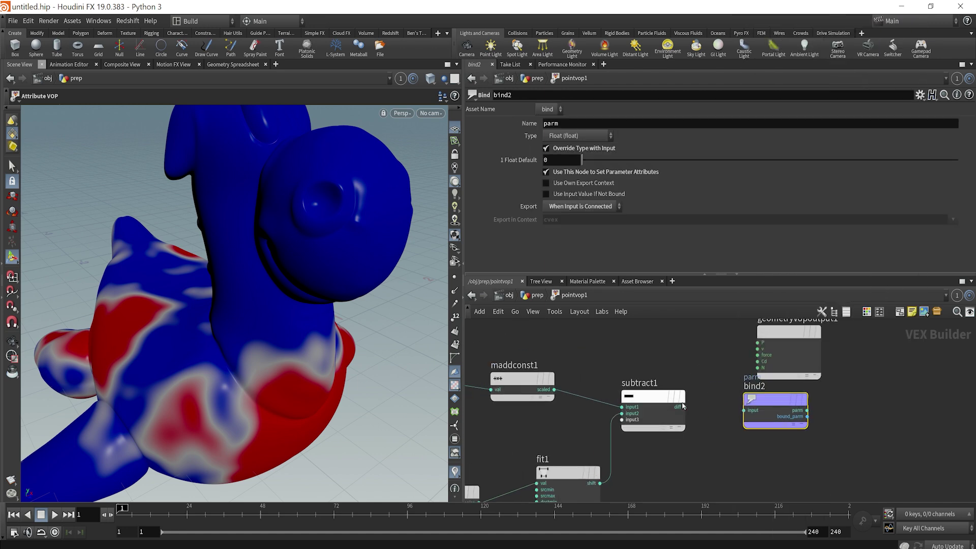
# Connect the Subtract result to the Bind Export node and name its exported attribute mask.
pyautogui.moveTo(685, 407); pyautogui.dragTo(743, 410)
pyautogui.click(573, 128)
pyautogui.write('mask')
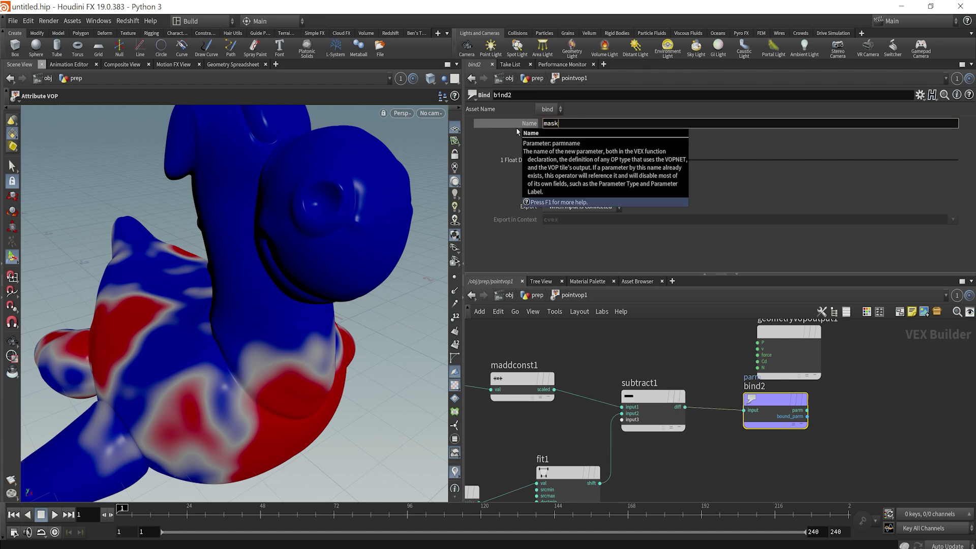
pyautogui.press('Return')
# Insert a Clamp node between the Subtract node and the exported mask, and check the mask on the toy.
pyautogui.keyDown('alt'); pyautogui.moveTo(253, 383); pyautogui.dragTo(255, 275); pyautogui.keyUp('alt')
pyautogui.press('Tab')
pyautogui.write('c')
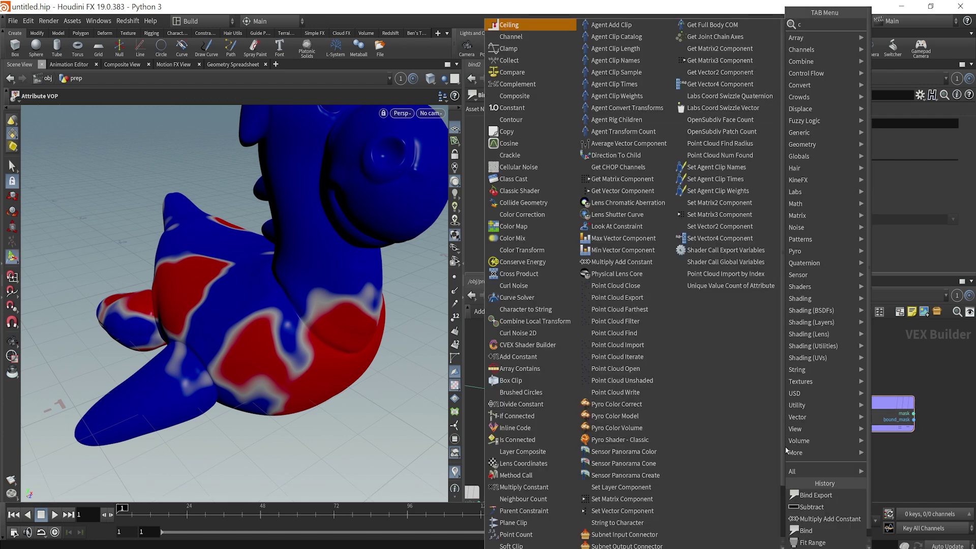
pyautogui.write('la')
pyautogui.press('Return')
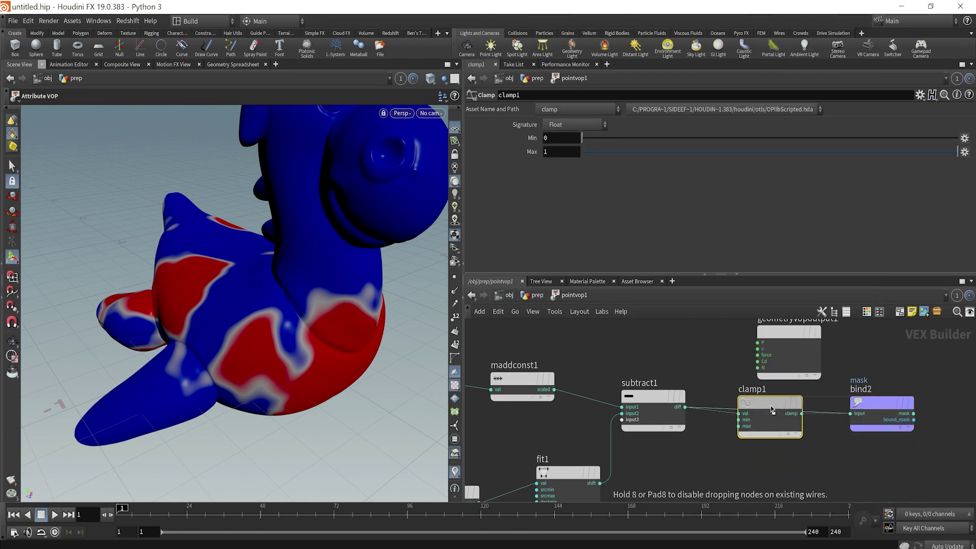
pyautogui.click(771, 410)
pyautogui.press('Escape')
pyautogui.moveTo(323, 310); pyautogui.dragTo(359, 279)
pyautogui.moveTo(360, 279); pyautogui.dragTo(341, 300, button='middle')
pyautogui.scroll(-2, 725, 430)
pyautogui.moveTo(725, 430); pyautogui.dragTo(722, 389, button='middle')
pyautogui.scroll(1, 702, 407)
pyautogui.scroll(-1, 722, 407)
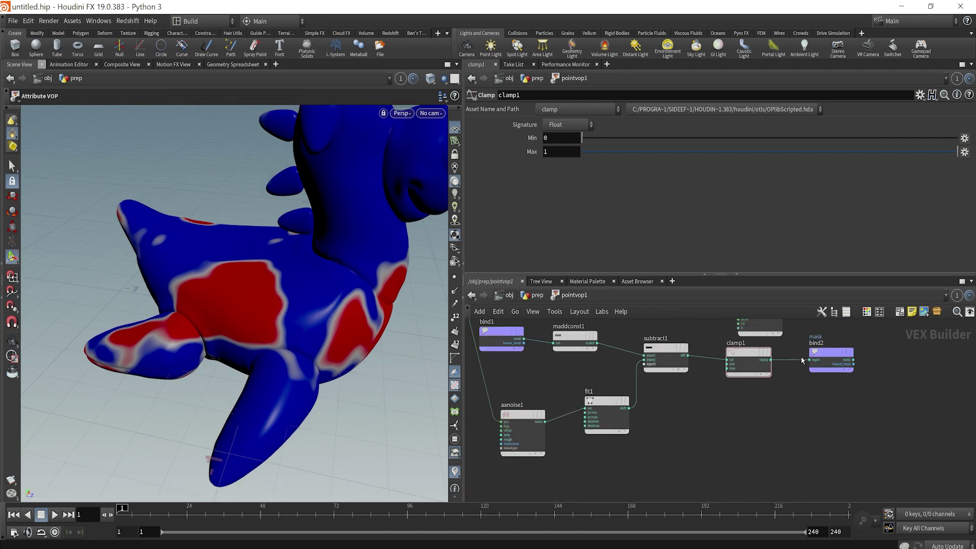
# Feed the Fit Range output directly into the mask Bind Export node to preview the noise alone on the toy.
pyautogui.click(829, 354)
pyautogui.moveTo(828, 354); pyautogui.dragTo(770, 420)
pyautogui.moveTo(631, 411); pyautogui.dragTo(771, 421)
pyautogui.moveTo(196, 327); pyautogui.dragTo(331, 220)
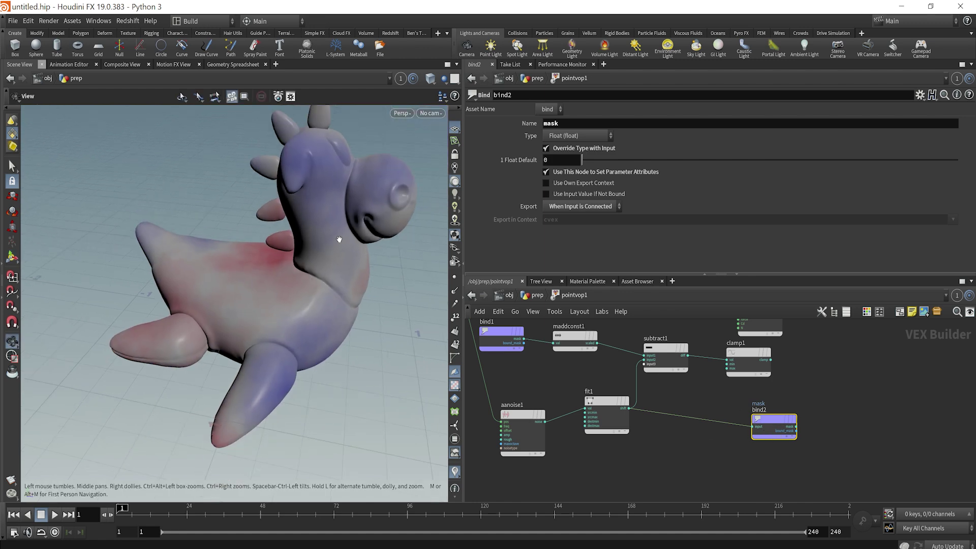
pyautogui.moveTo(671, 442); pyautogui.dragTo(687, 438, button='middle')
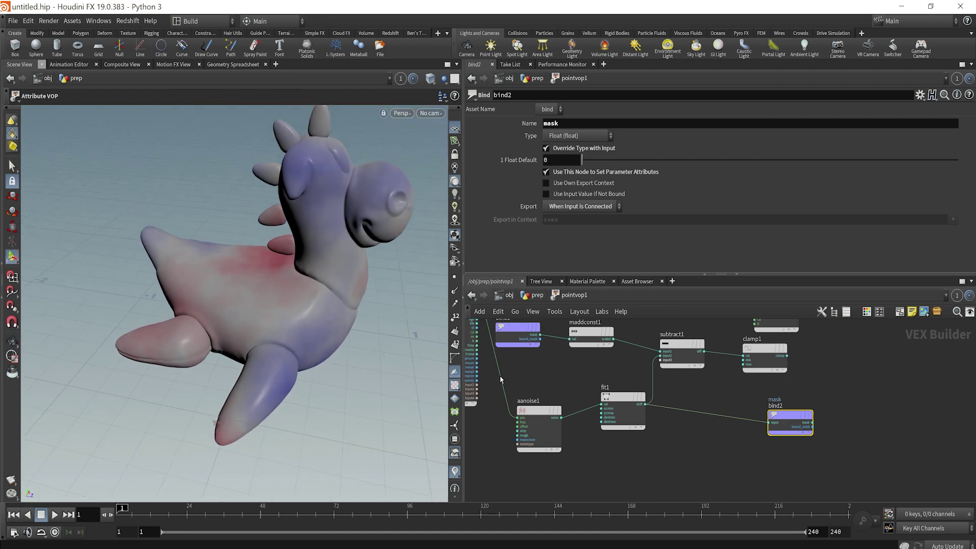
# Set the Anti-Aliased Noise node's 3D frequency to 10 on all three axes.
pyautogui.click(531, 412)
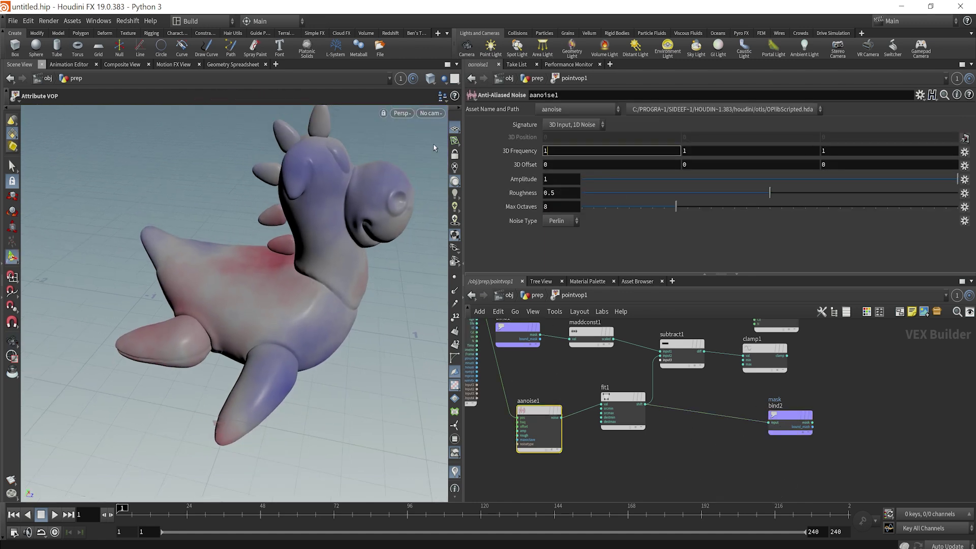
pyautogui.write('0')
pyautogui.press('Tab')
pyautogui.write('10')
pyautogui.press('Tab')
pyautogui.write('10')
pyautogui.press('Return')
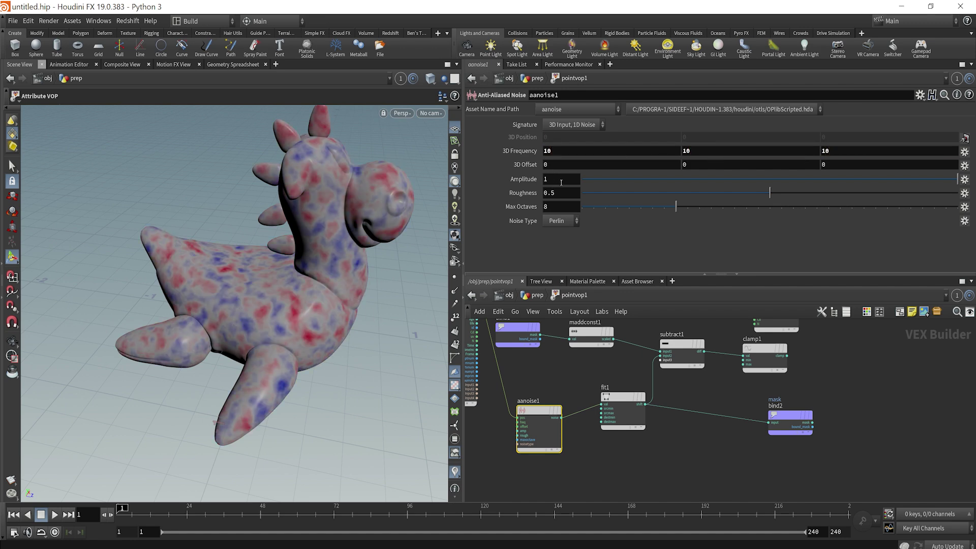
# Set the Anti-Aliased Noise node's amplitude to 5.
pyautogui.click(561, 181)
pyautogui.write('5')
pyautogui.press('Return')
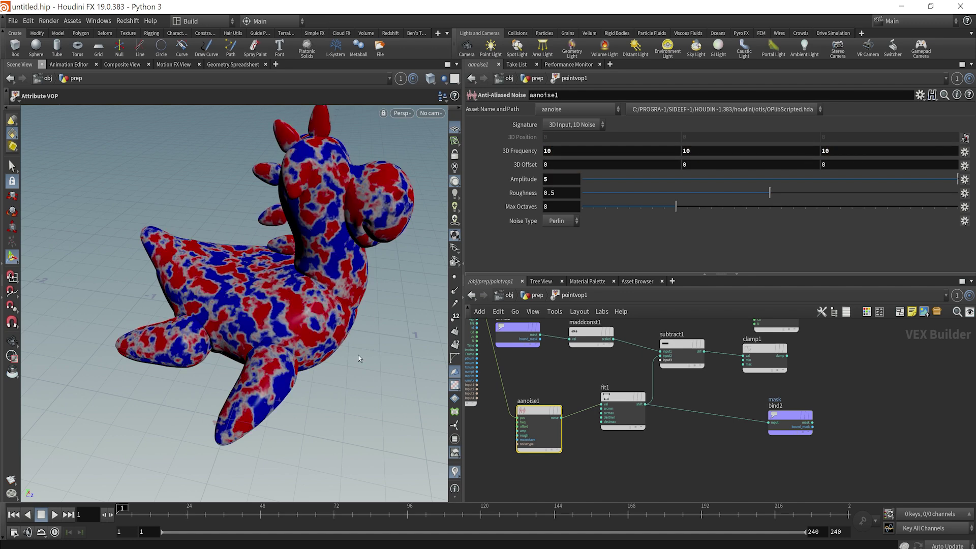
# Move the mask Bind Export node back beside the Clamp node and connect the clamped result to it.
pyautogui.keyDown('alt'); pyautogui.moveTo(370, 258); pyautogui.dragTo(334, 301); pyautogui.keyUp('alt')
pyautogui.moveTo(805, 414); pyautogui.dragTo(852, 360)
pyautogui.moveTo(788, 356); pyautogui.dragTo(817, 369)
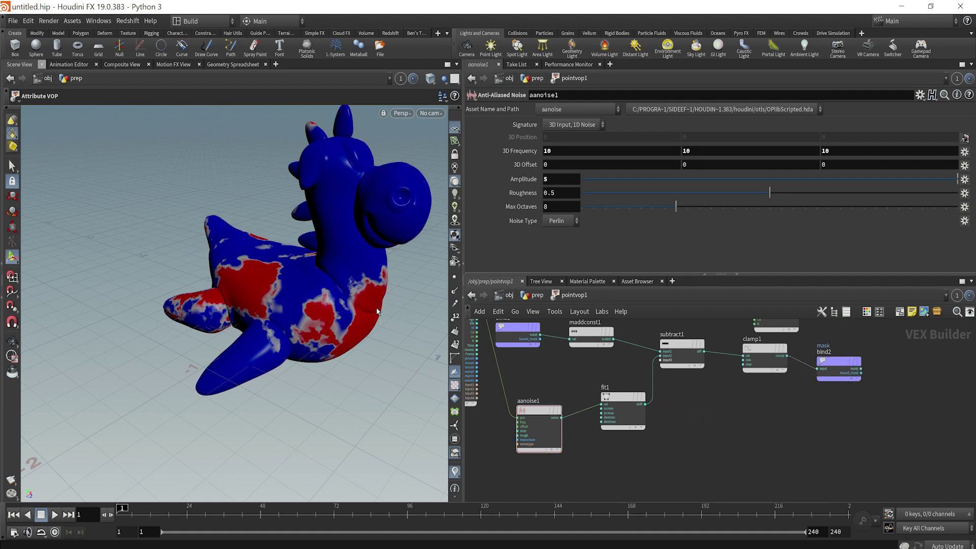
pyautogui.scroll(3, 377, 312)
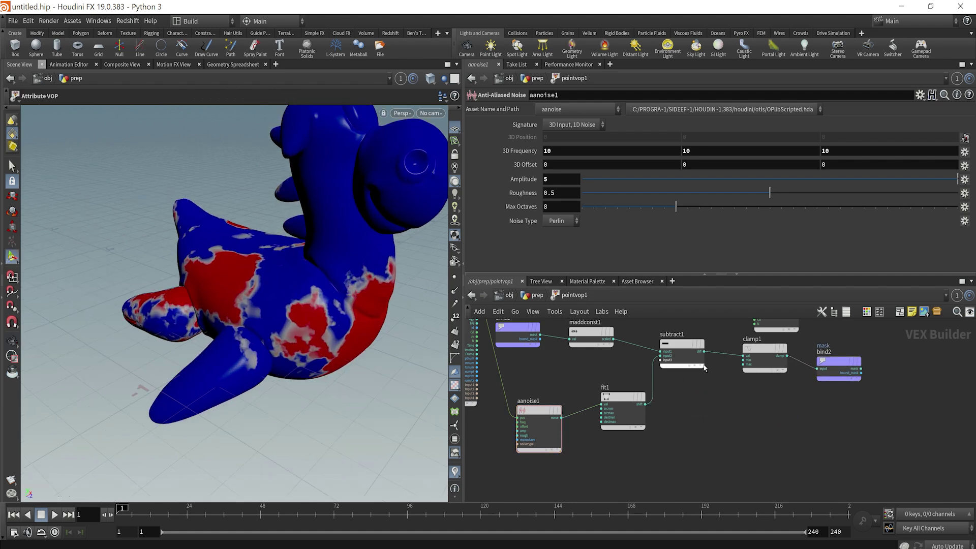
# Set the noise amplitude to 2 inside pointvop1 and inspect the mask edges on the toy.
pyautogui.click(537, 295)
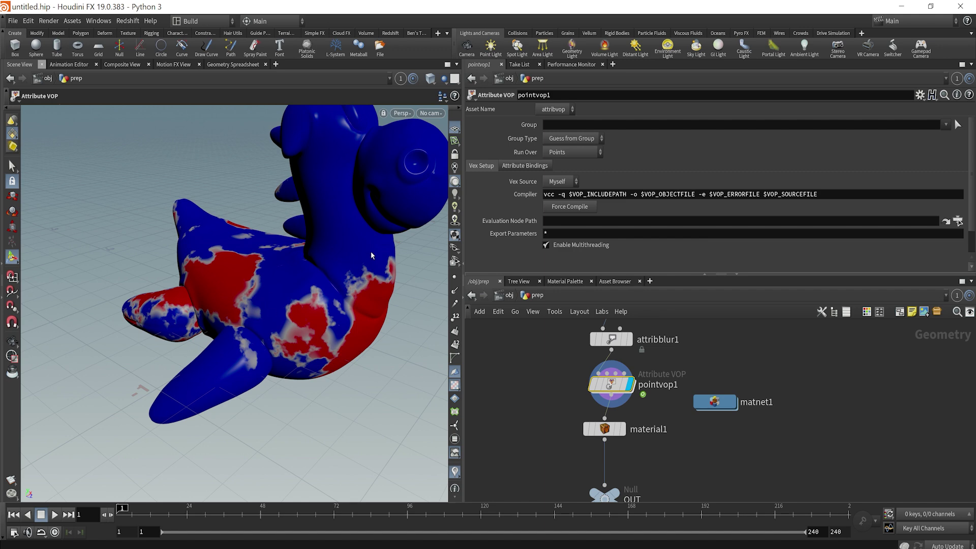
pyautogui.doubleClick(603, 382)
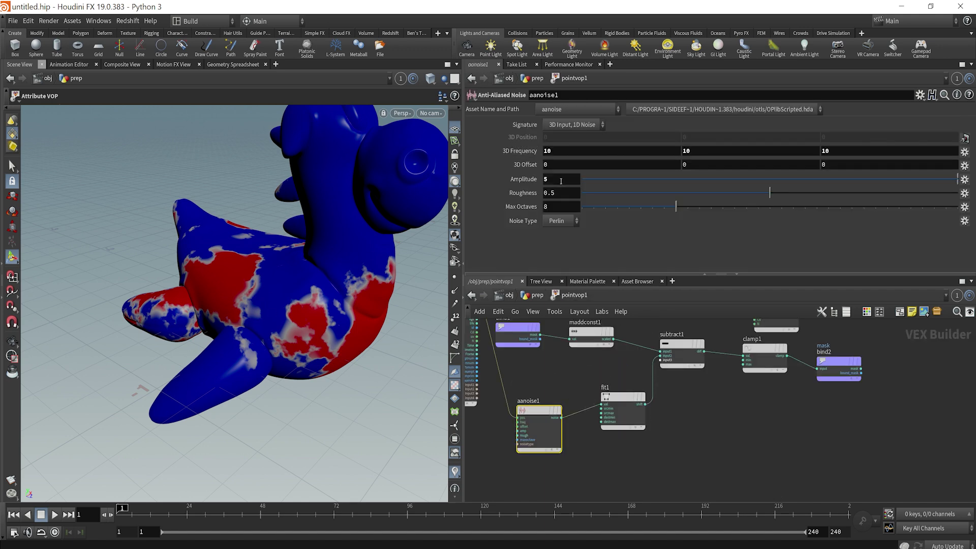
pyautogui.moveTo(320, 317)
pyautogui.keyDown('alt'); pyautogui.mouseDown()
pyautogui.moveTo(305, 325)
pyautogui.moveTo(344, 331)
pyautogui.moveTo(311, 327)
pyautogui.moveTo(370, 304)
pyautogui.moveTo(309, 331)
pyautogui.mouseUp(); pyautogui.keyUp('alt')
pyautogui.scroll(2, 308, 331)
pyautogui.press('Return')
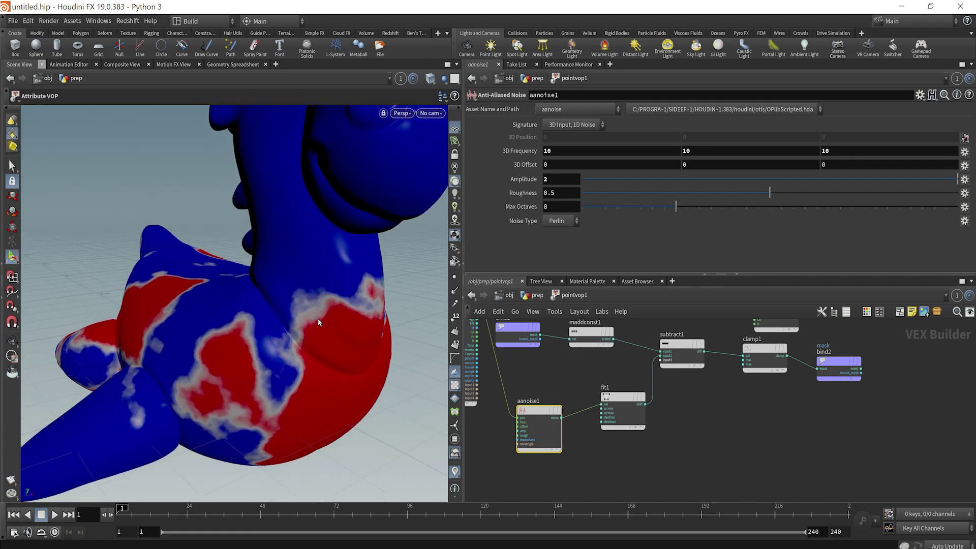
pyautogui.press('Escape')
pyautogui.moveTo(287, 427); pyautogui.dragTo(251, 345)
pyautogui.scroll(-4, 298, 393)
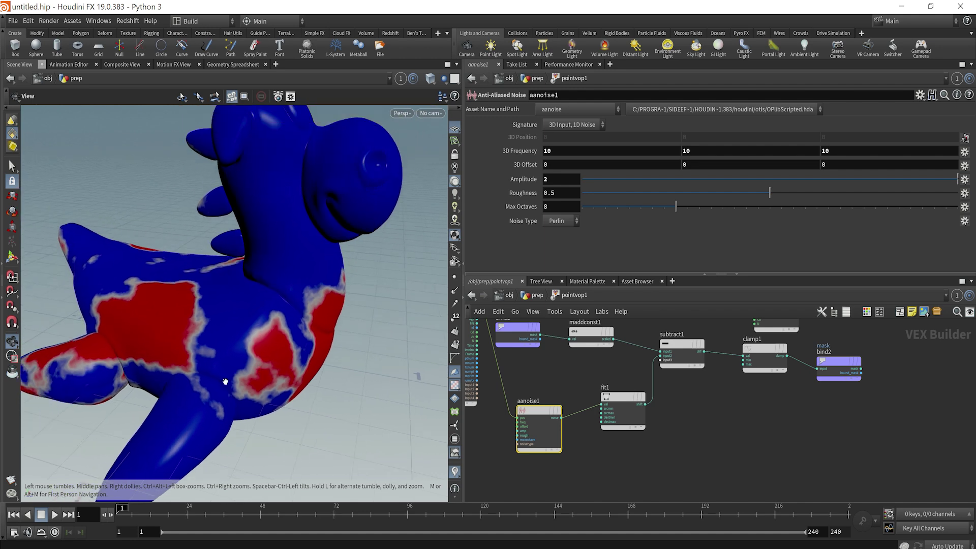
pyautogui.moveTo(235, 380); pyautogui.dragTo(331, 350)
pyautogui.moveTo(332, 350); pyautogui.dragTo(275, 339, button='right')
pyautogui.moveTo(274, 339)
pyautogui.mouseDown()
pyautogui.moveTo(309, 359)
pyautogui.moveTo(275, 339)
pyautogui.mouseUp()
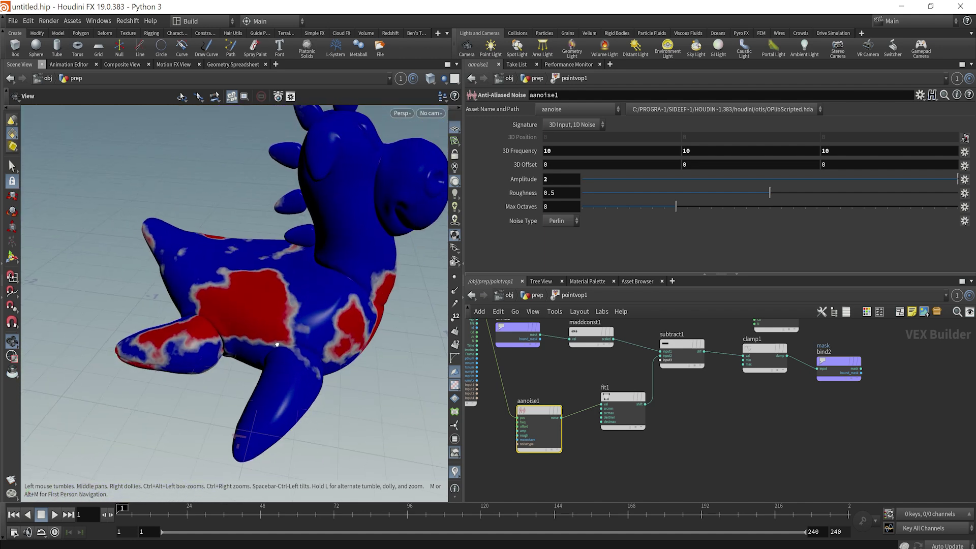
# Return to the object level and re-render the toy with Mantra in the Render View to check the noisy mask.
pyautogui.click(509, 298)
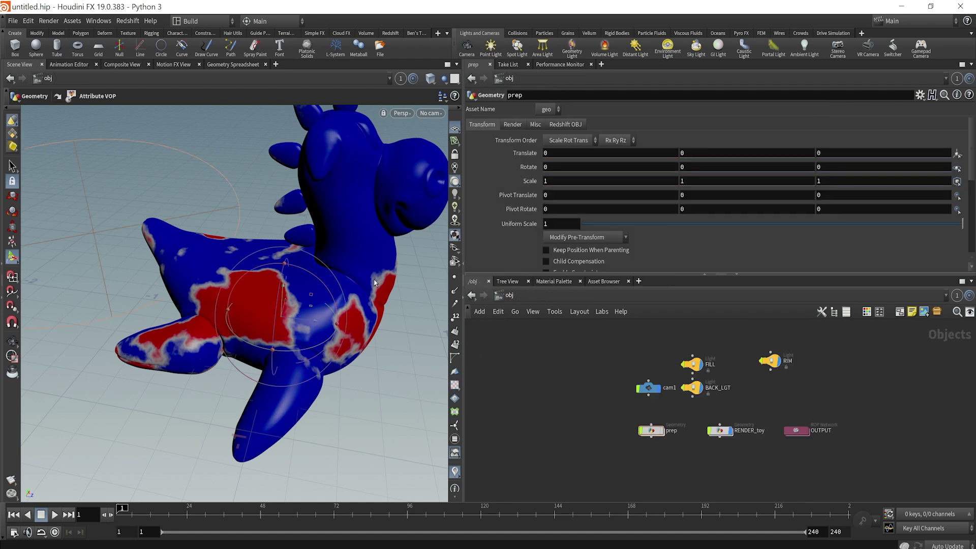
pyautogui.hotkey('alt', 'Tab')
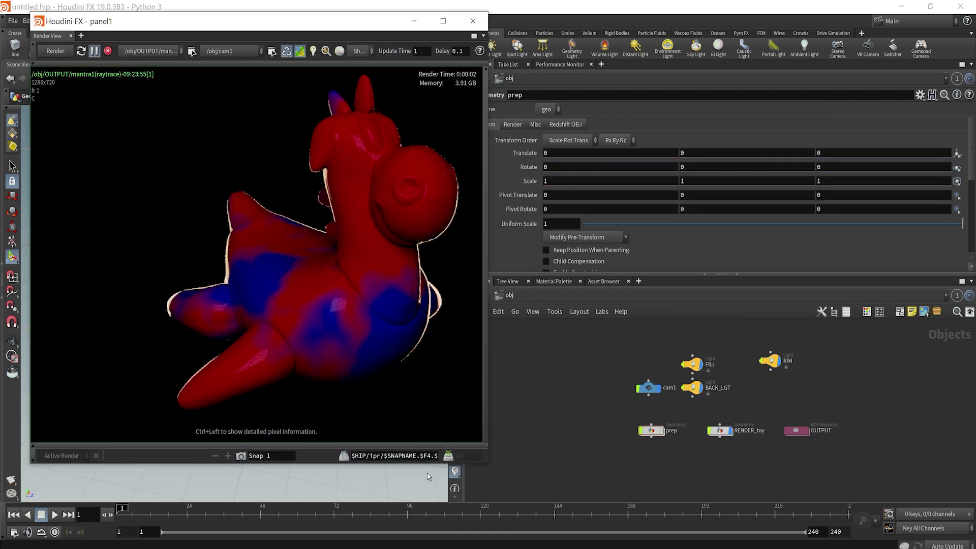
pyautogui.click(94, 51)
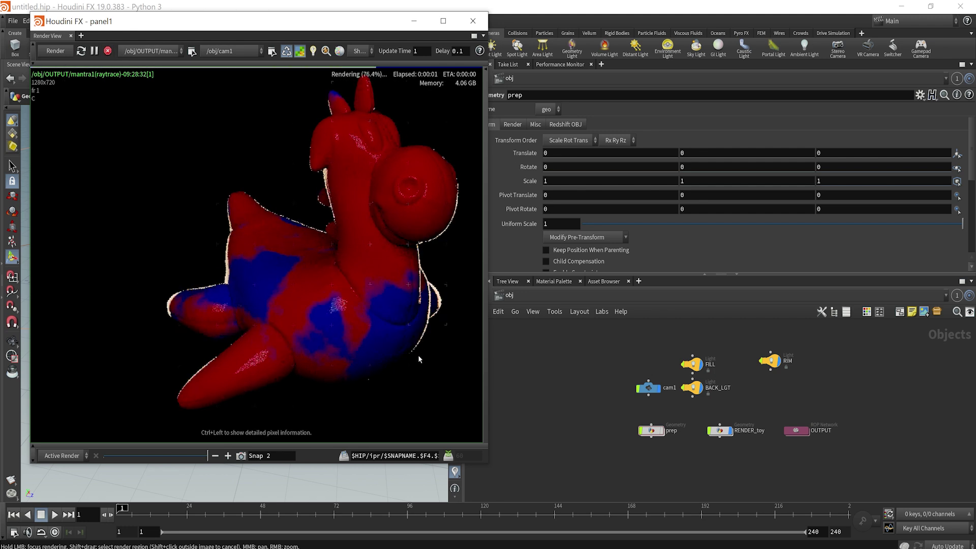
pyautogui.moveTo(200, 461); pyautogui.dragTo(178, 448)
pyautogui.scroll(-2, 243, 309)
pyautogui.moveTo(325, 312); pyautogui.dragTo(263, 311, button='middle')
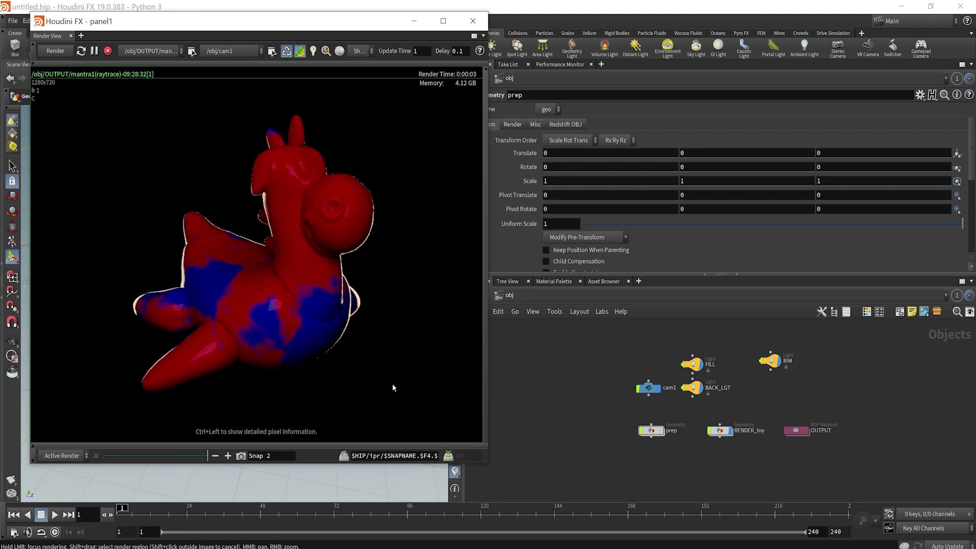